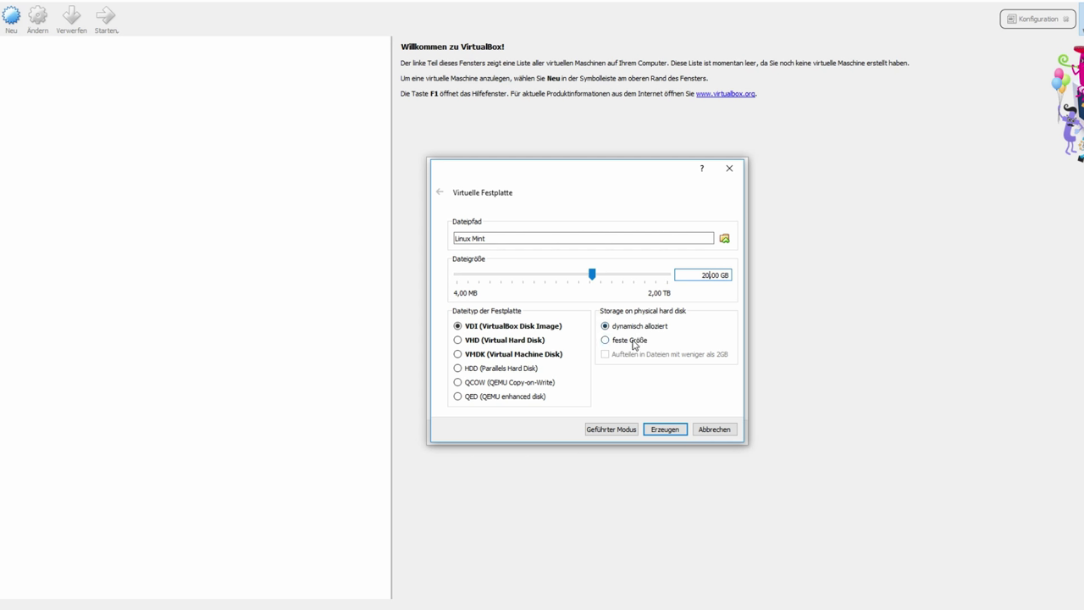
Make the 20 GB Linux Mint.vdi disk fixed-size and create the machine with Erzeugen.
click(634, 343)
click(670, 432)
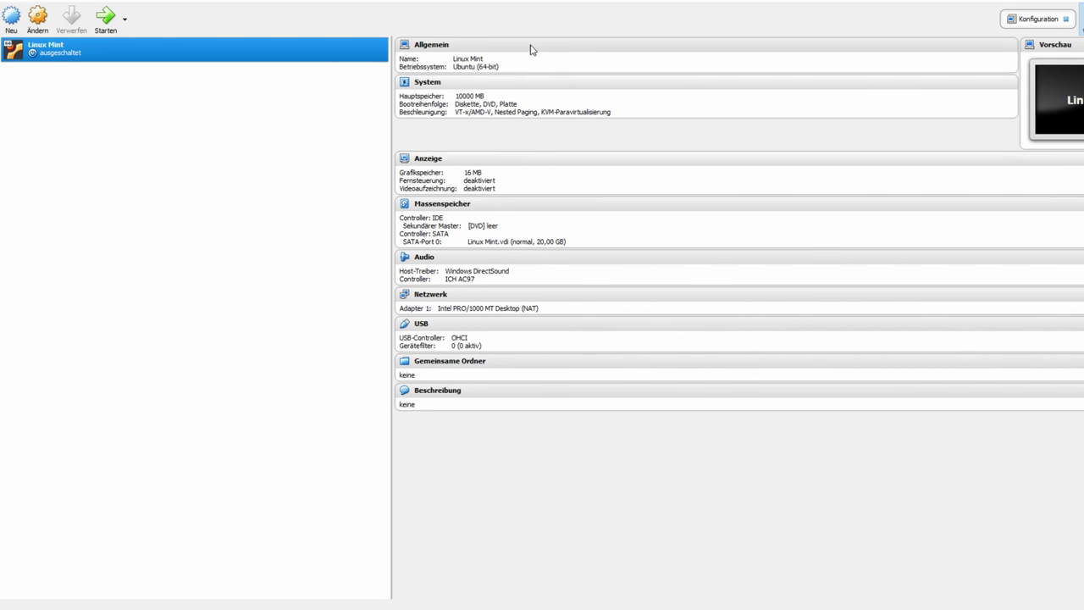
In the Linux Mint settings, set System > Prozessor to 2 CPUs.
right_click(116, 44)
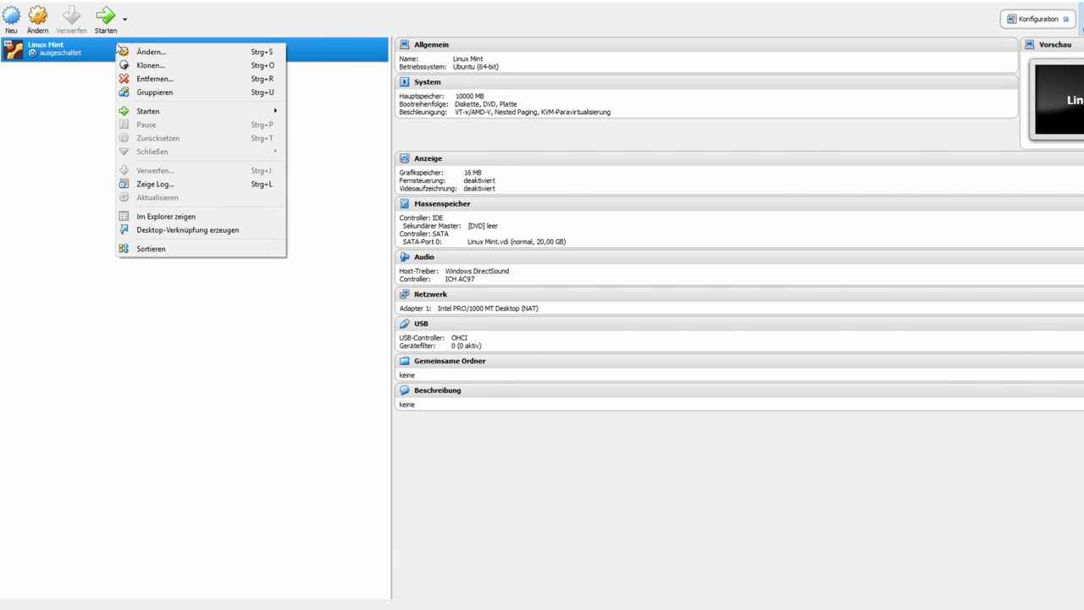
click(166, 51)
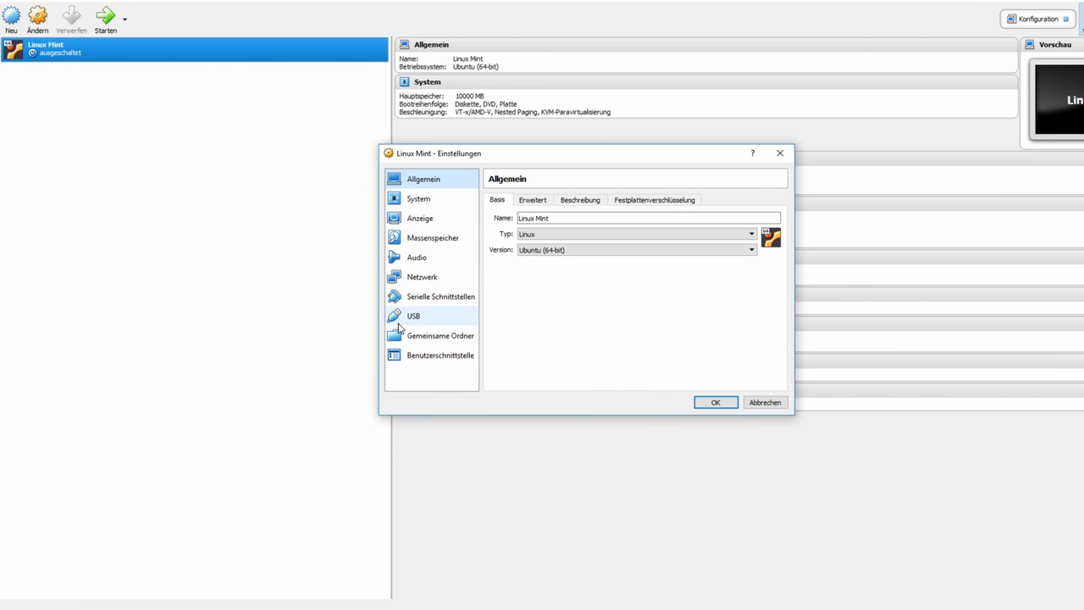
click(533, 200)
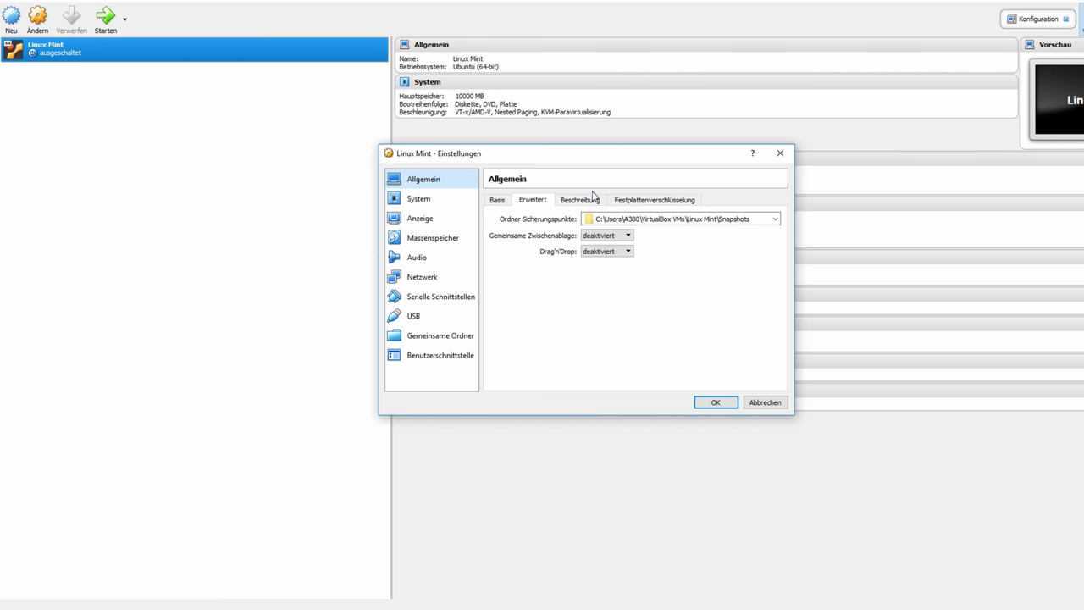
click(415, 199)
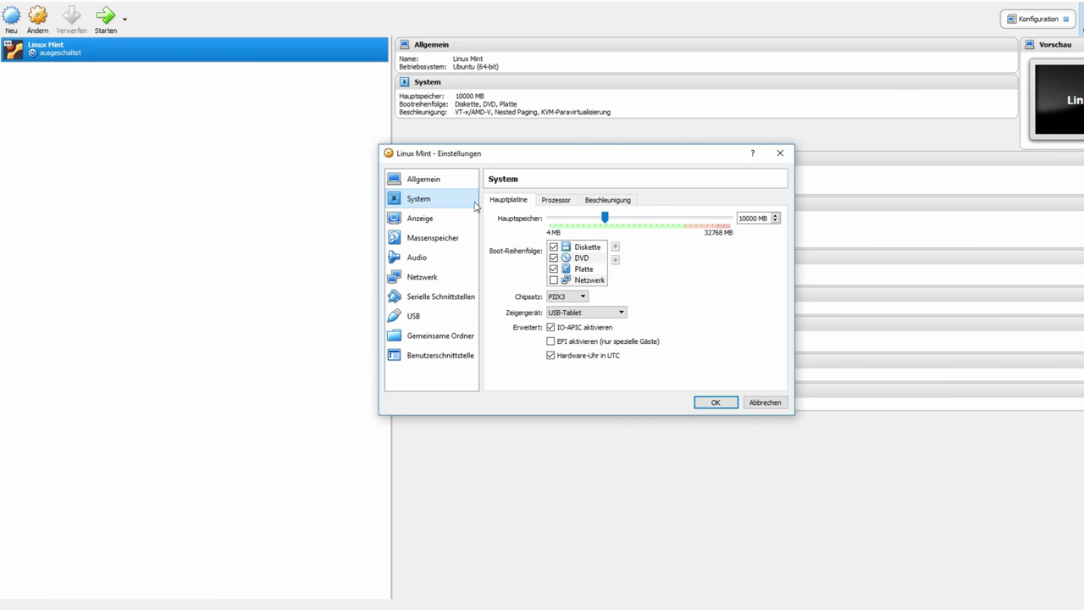
click(555, 201)
drag(551, 219, 584, 232)
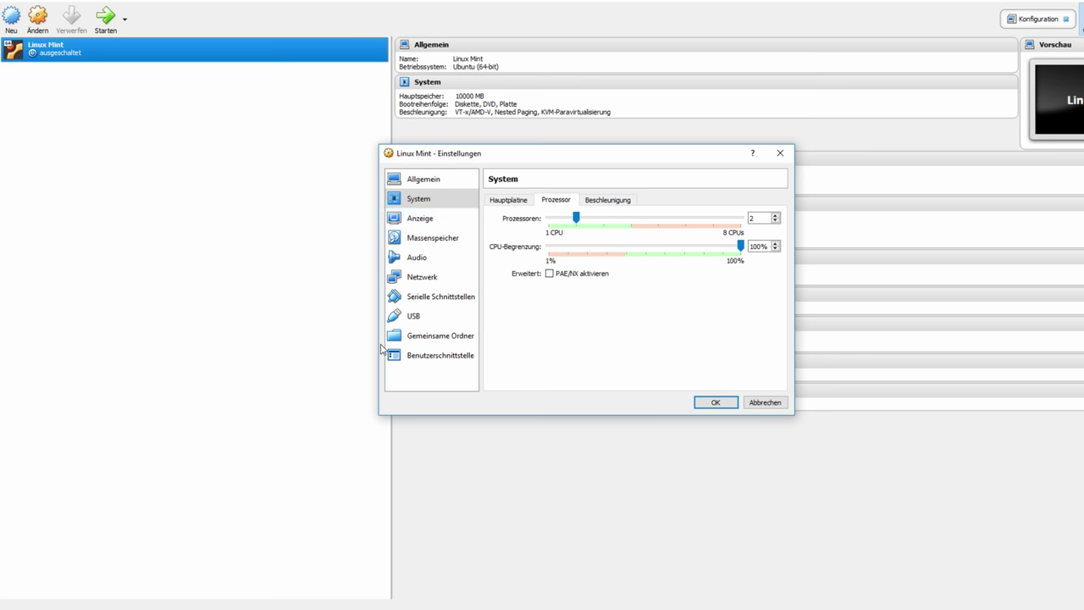
click(428, 335)
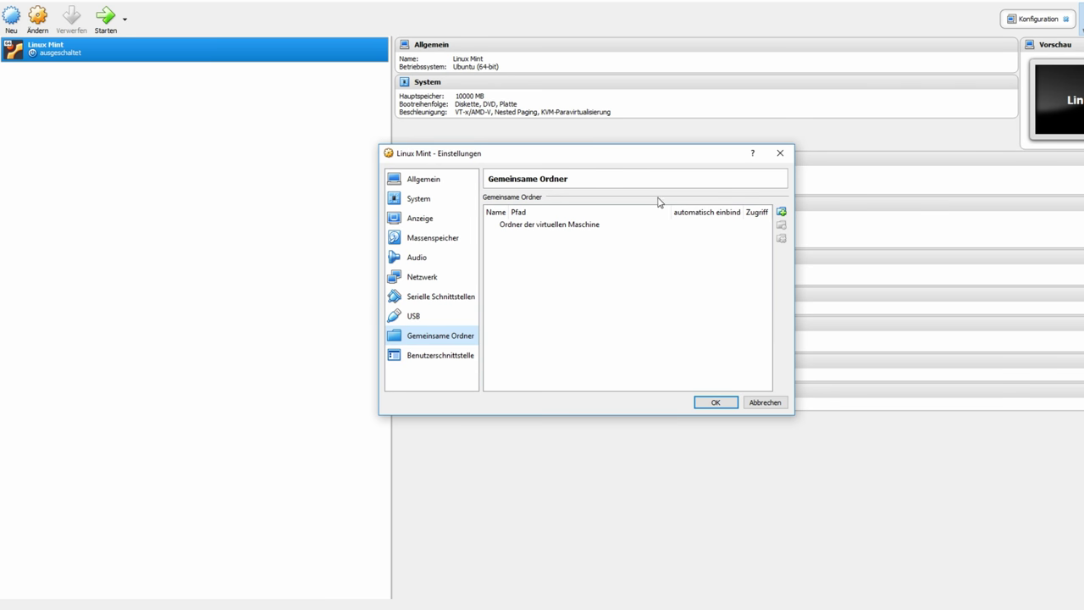
Add a new shared folder and browse the host for its folder path.
click(781, 213)
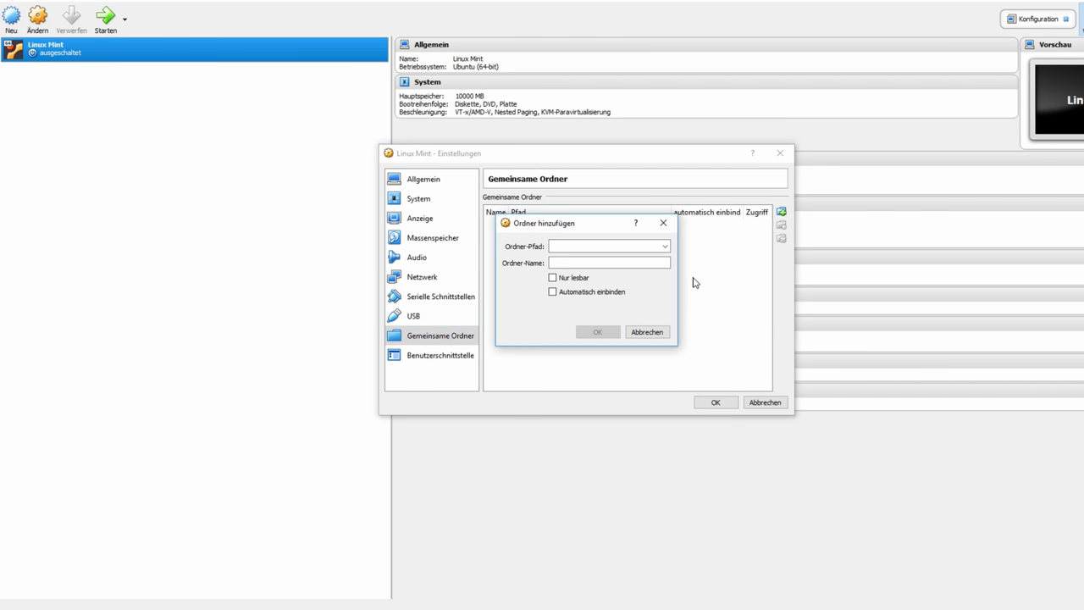
click(664, 245)
click(672, 222)
click(663, 223)
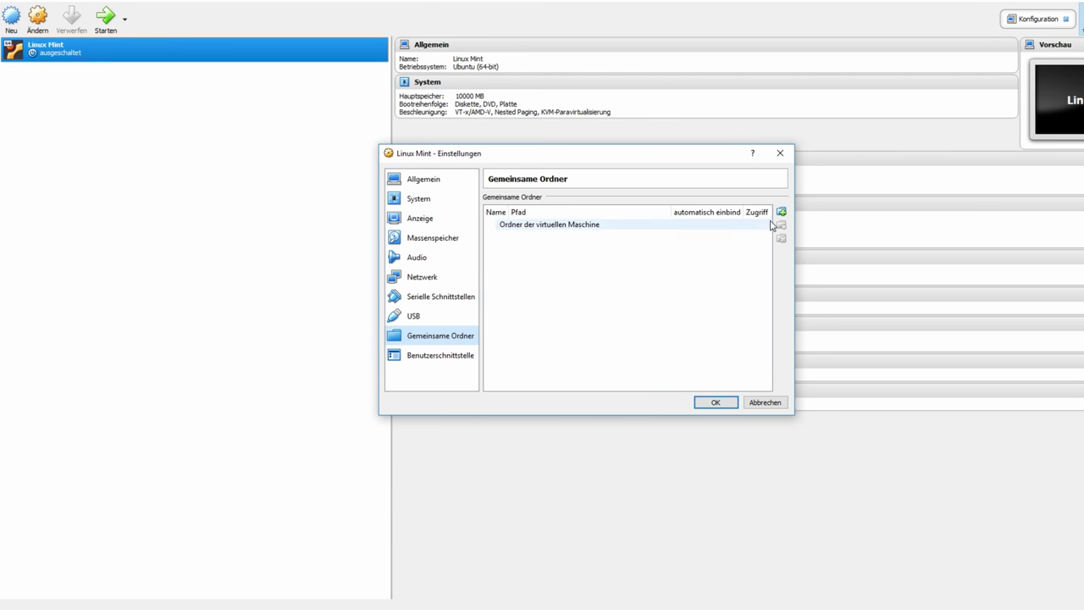
click(781, 212)
click(664, 246)
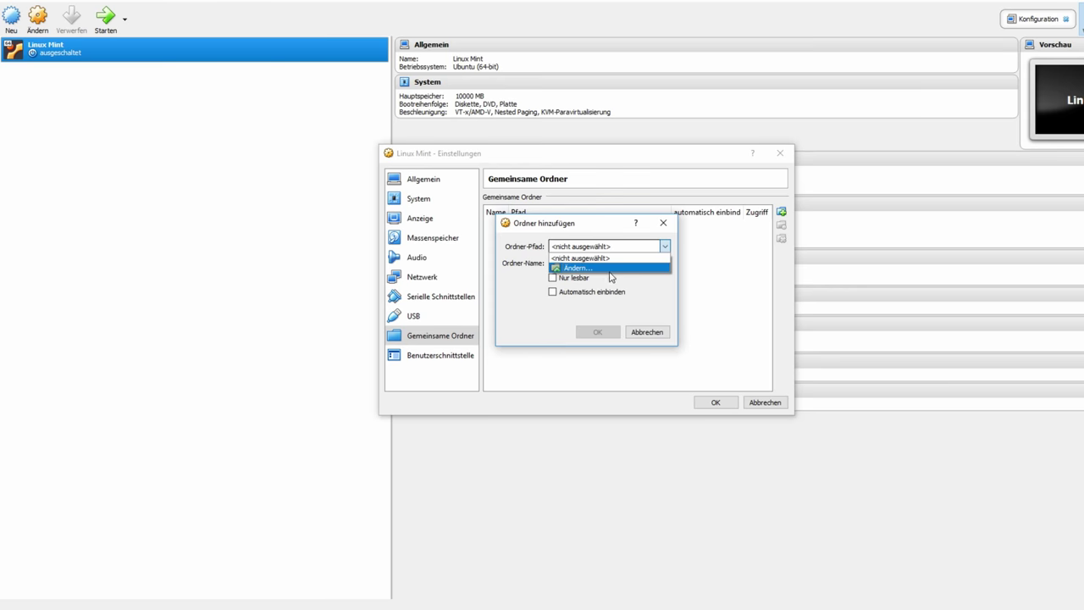
click(606, 270)
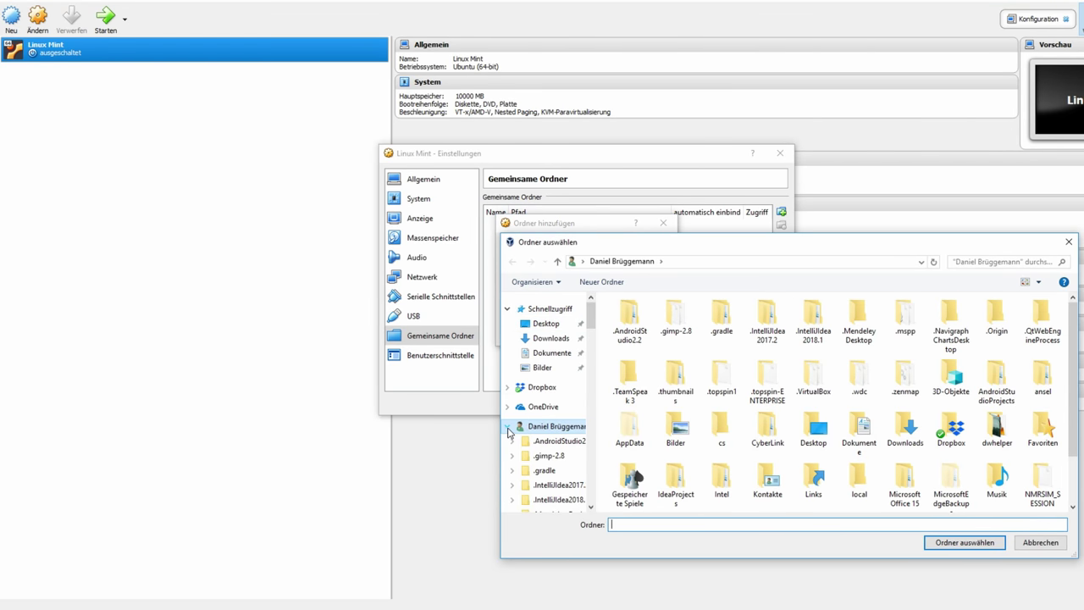
Select F:\Mathlab\Maple Exchange, enable Automatisch einbinden, and confirm the Maple_Exchange share.
scroll(535, 383, down, 10)
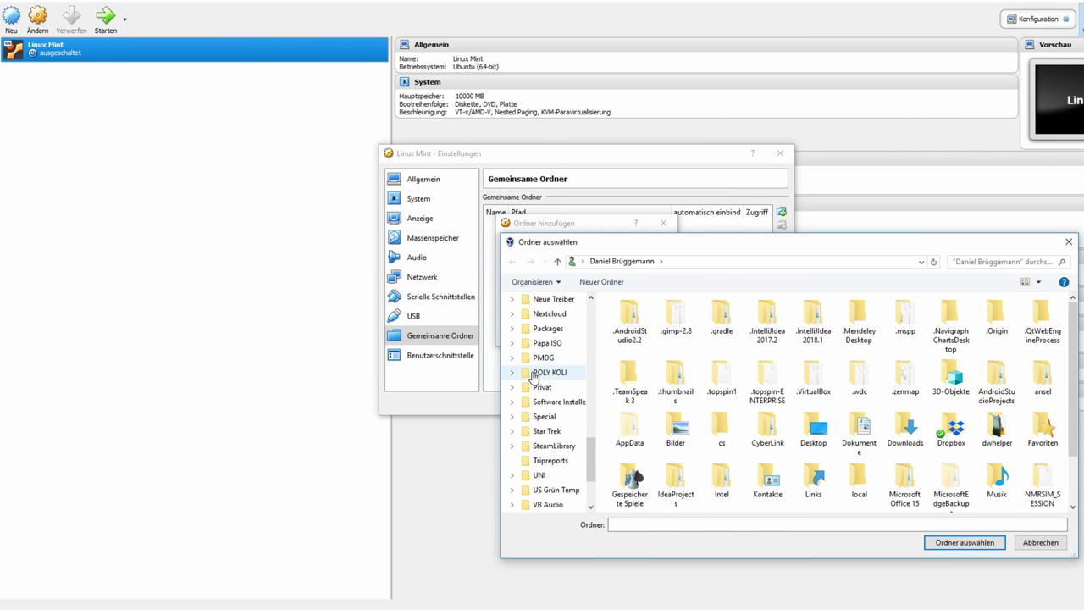
scroll(538, 377, down, 1)
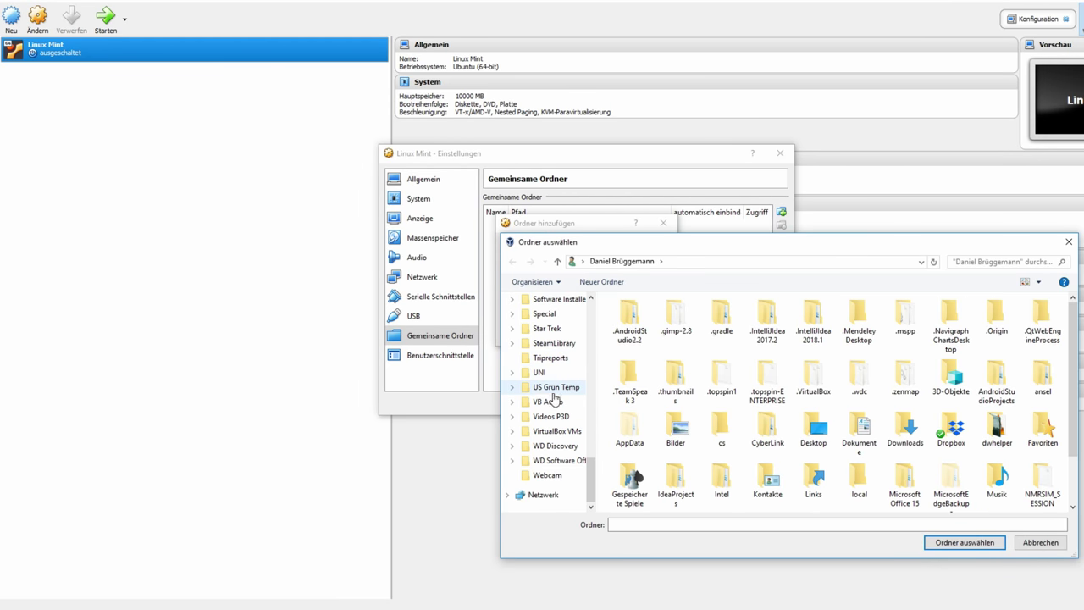
scroll(555, 349, up, 3)
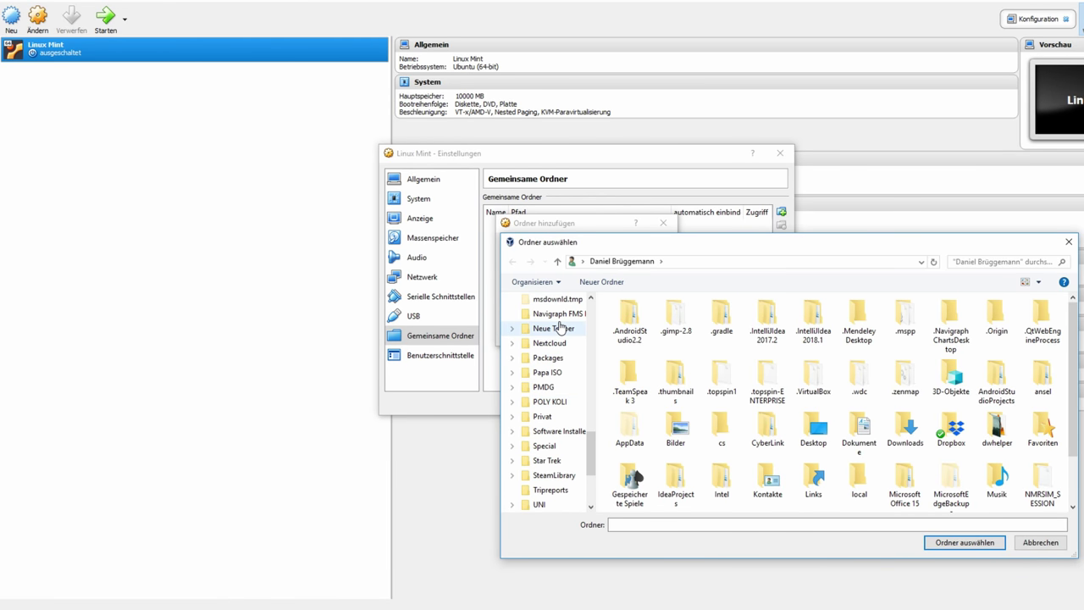
scroll(573, 375, up, 1)
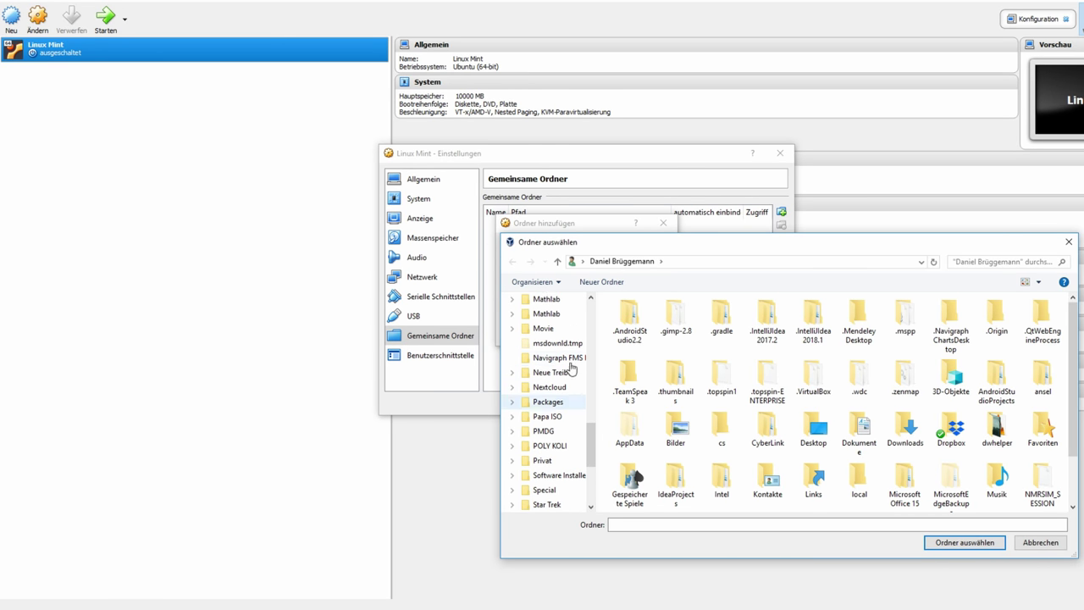
click(559, 314)
double_click(649, 318)
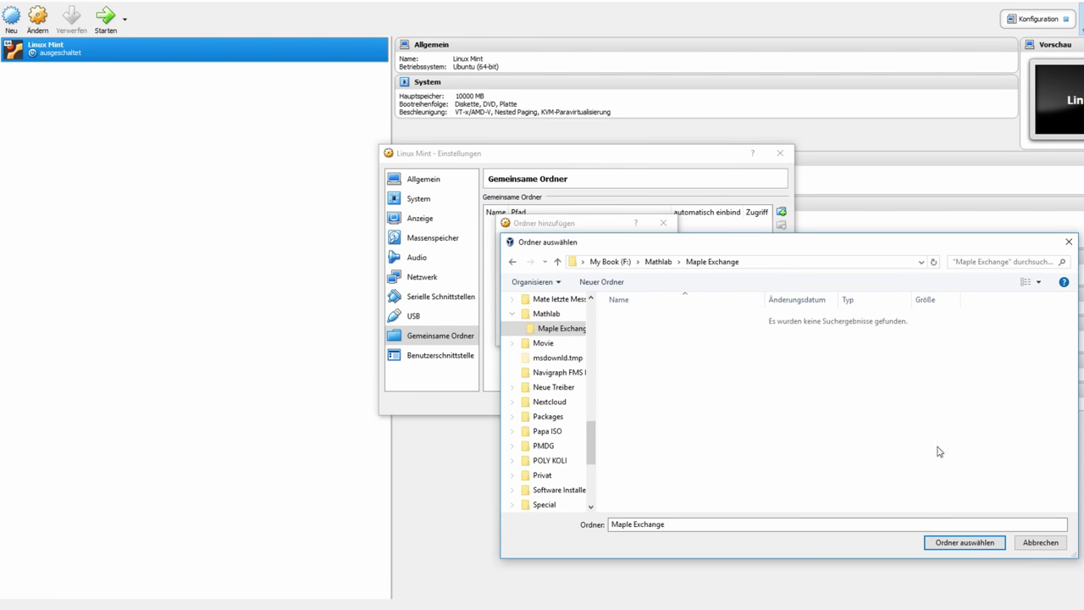
click(964, 542)
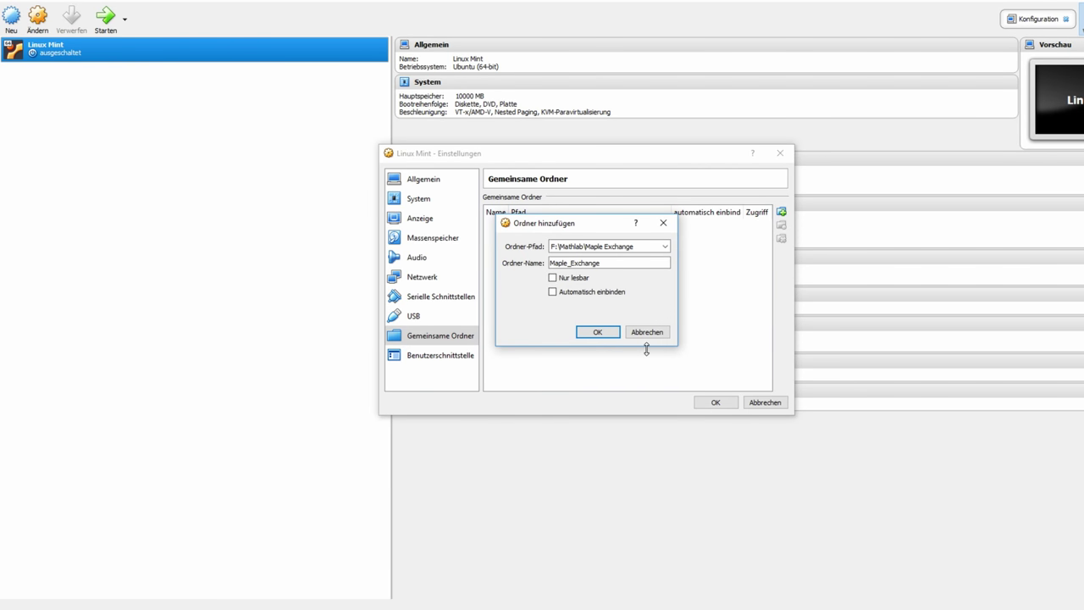
click(580, 293)
click(600, 332)
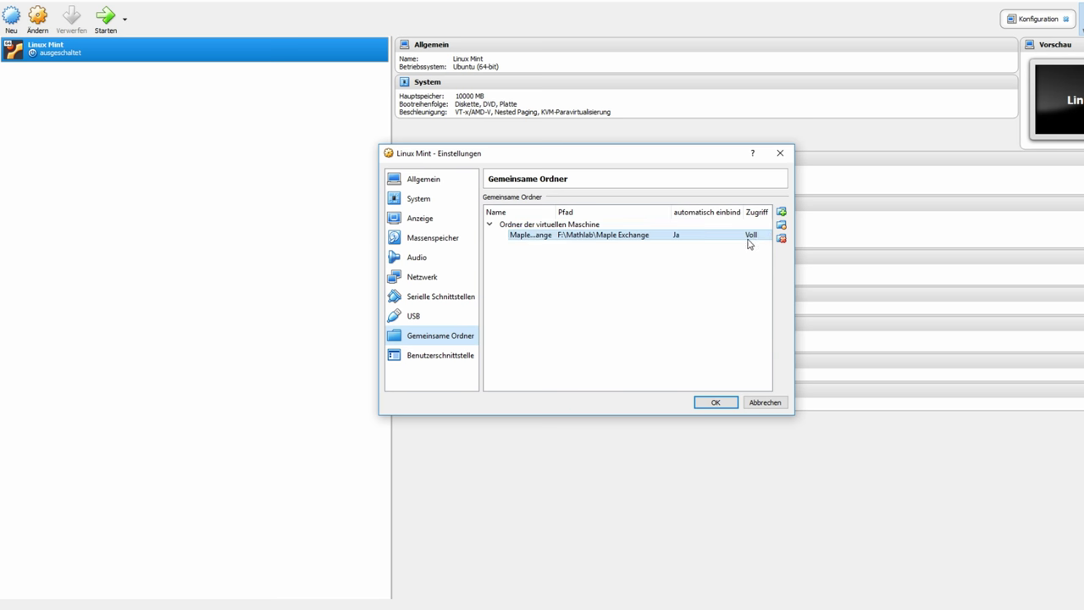
Look through the USB, serial, audio and network pages, then inspect the storage devices.
click(419, 314)
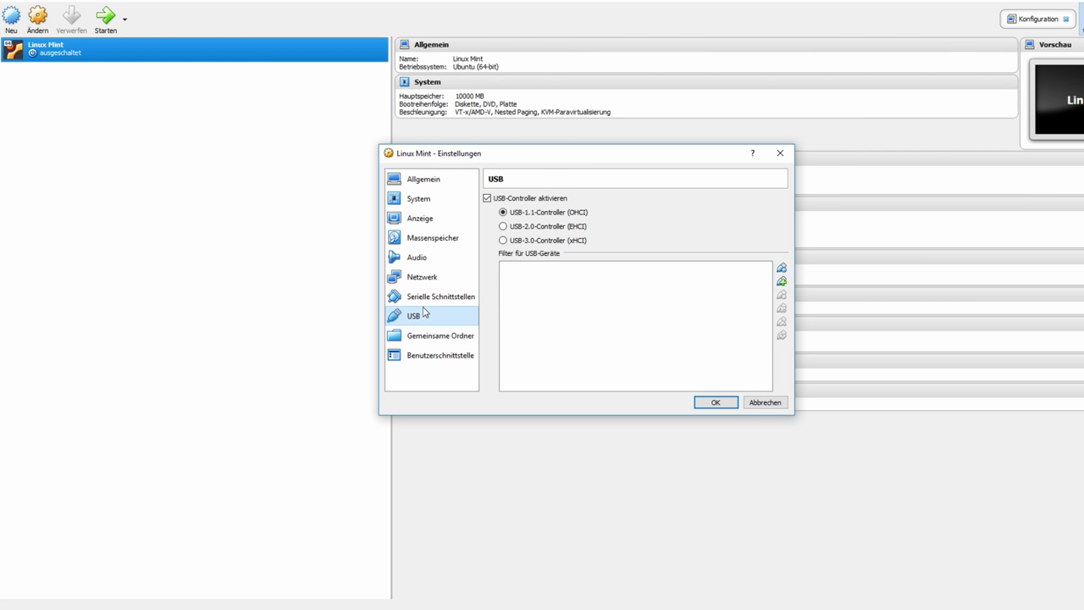
click(432, 298)
click(437, 262)
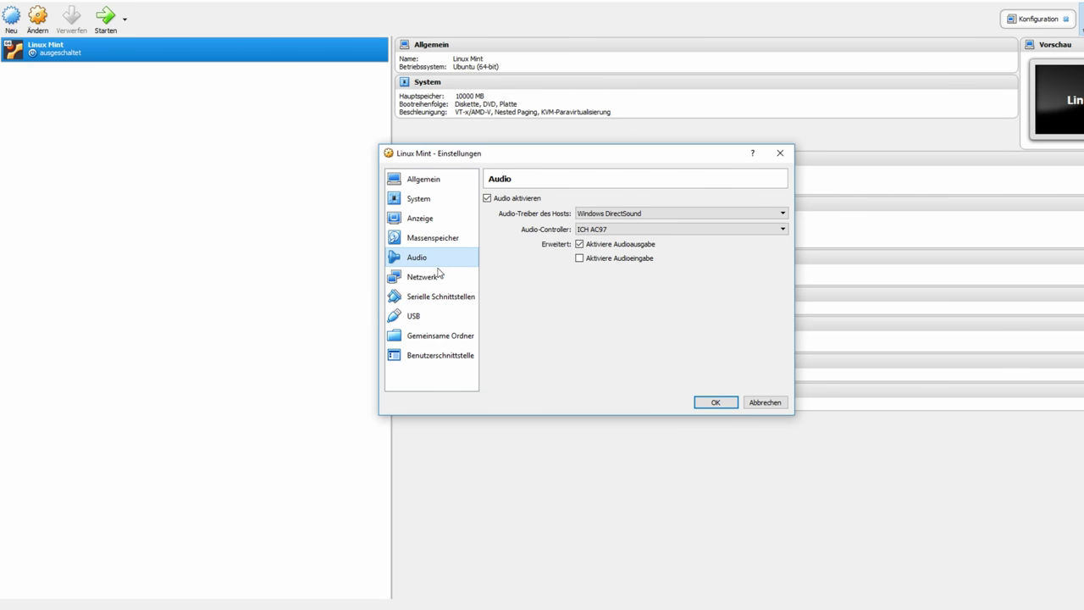
click(438, 273)
click(430, 239)
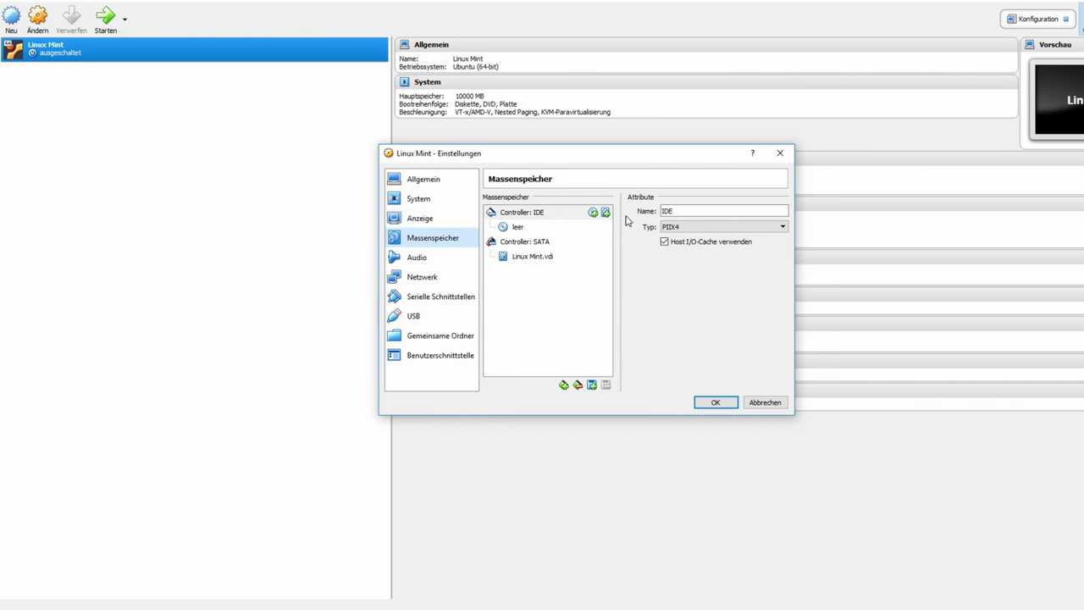
click(540, 256)
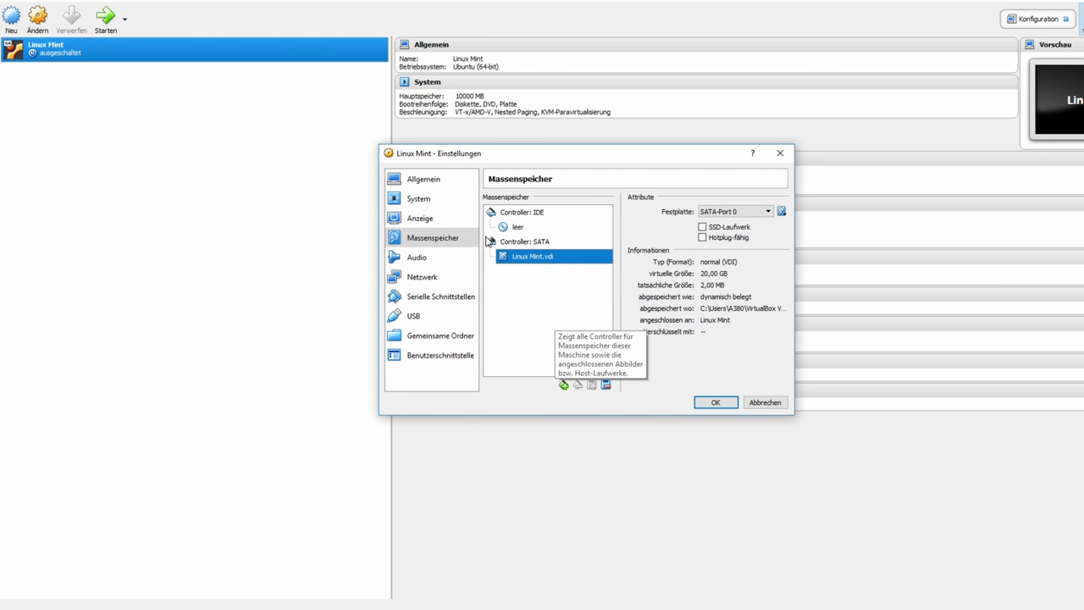
click(517, 227)
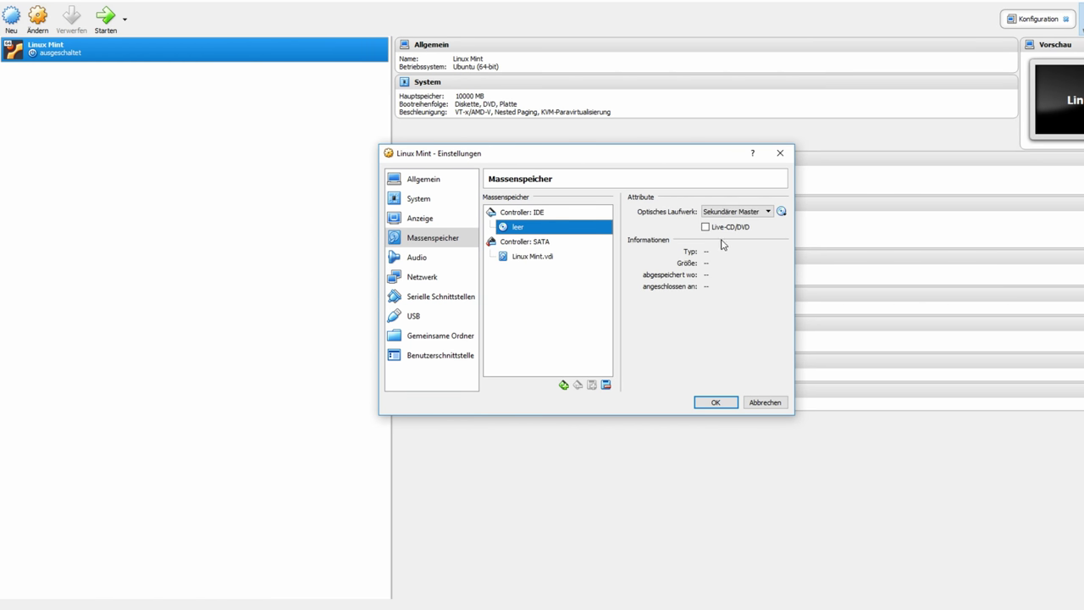
Mark the empty optical drive as a Live-CD/DVD.
click(781, 211)
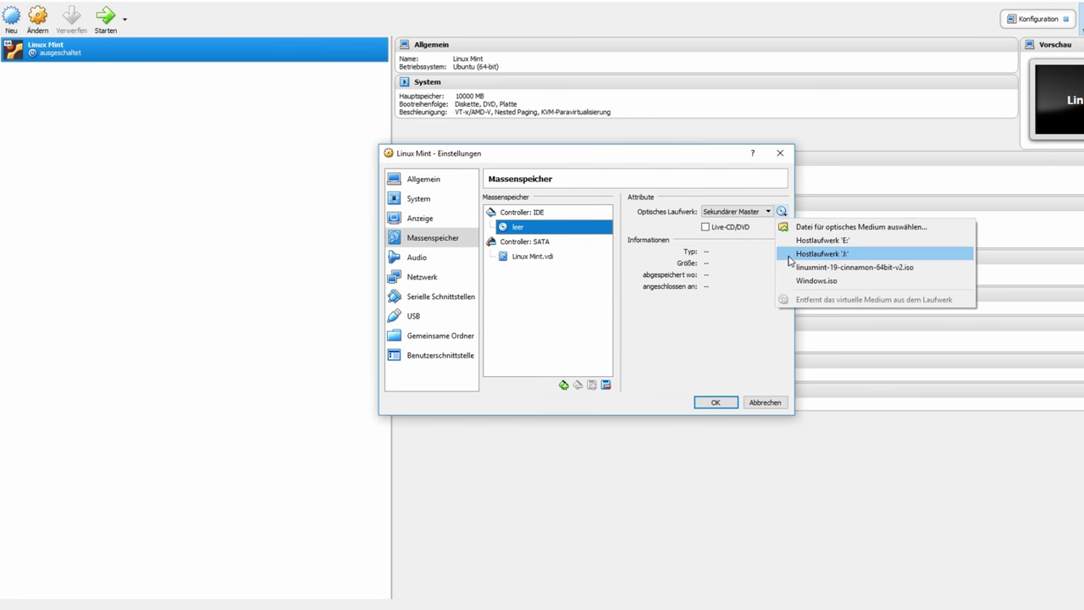
click(683, 263)
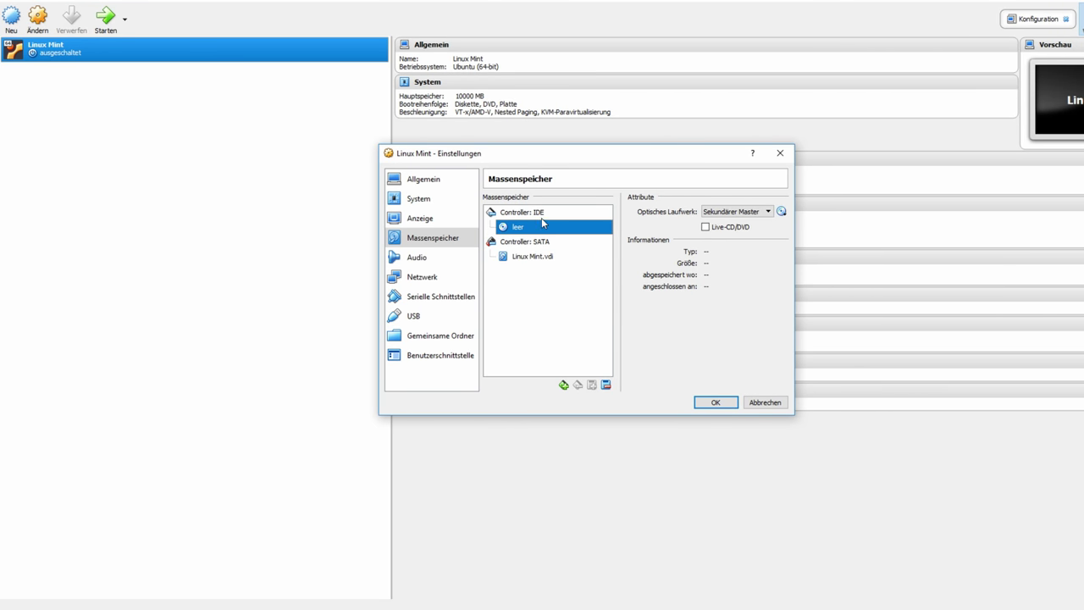
click(780, 211)
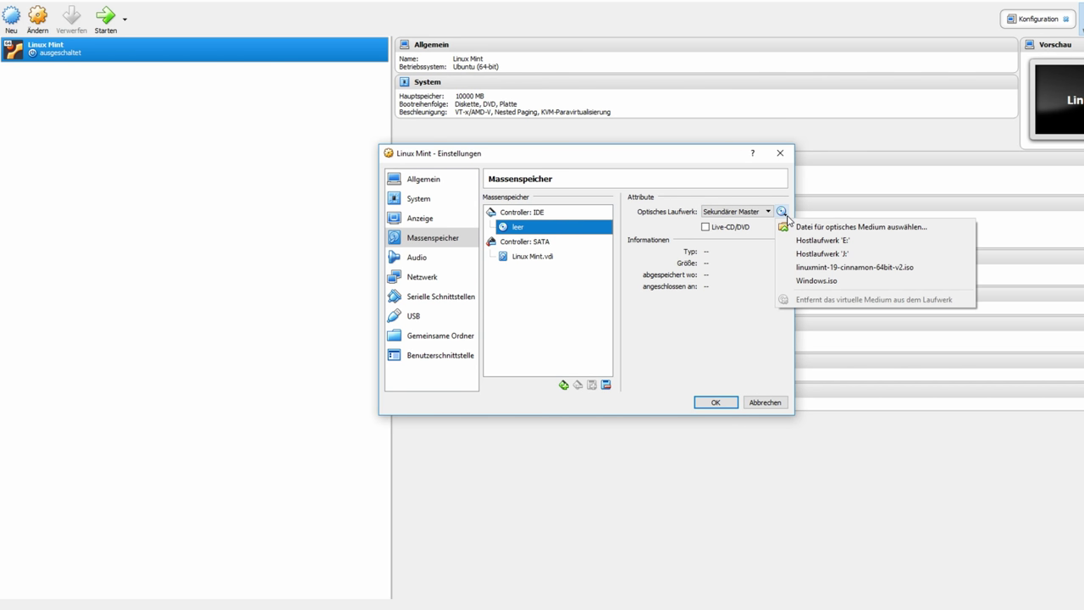
click(726, 228)
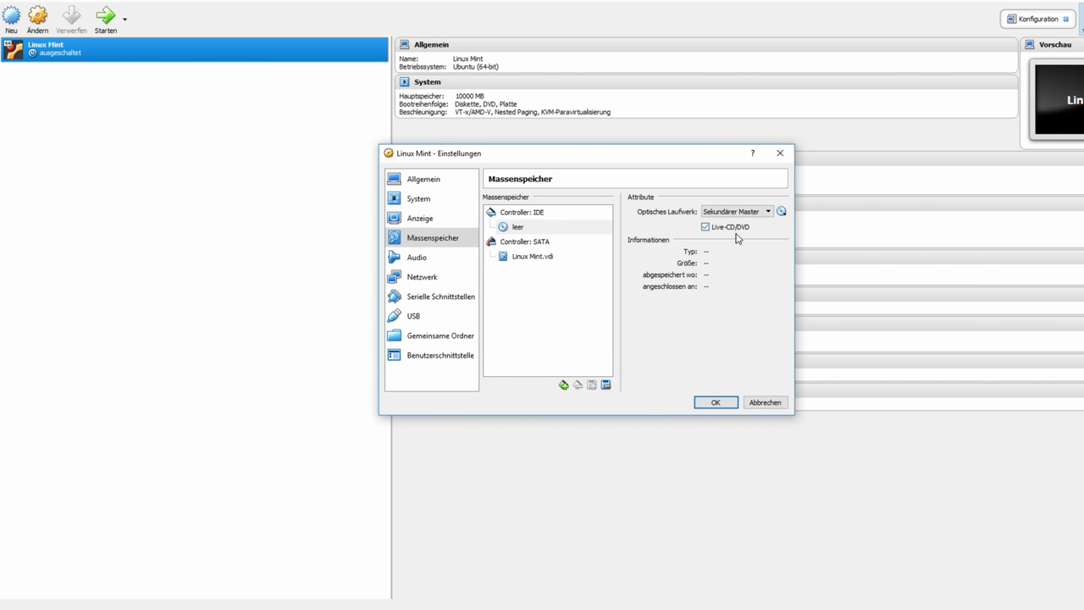
Load linuxmint-19-cinnamon-64bit-v2.iso into the optical drive.
click(781, 211)
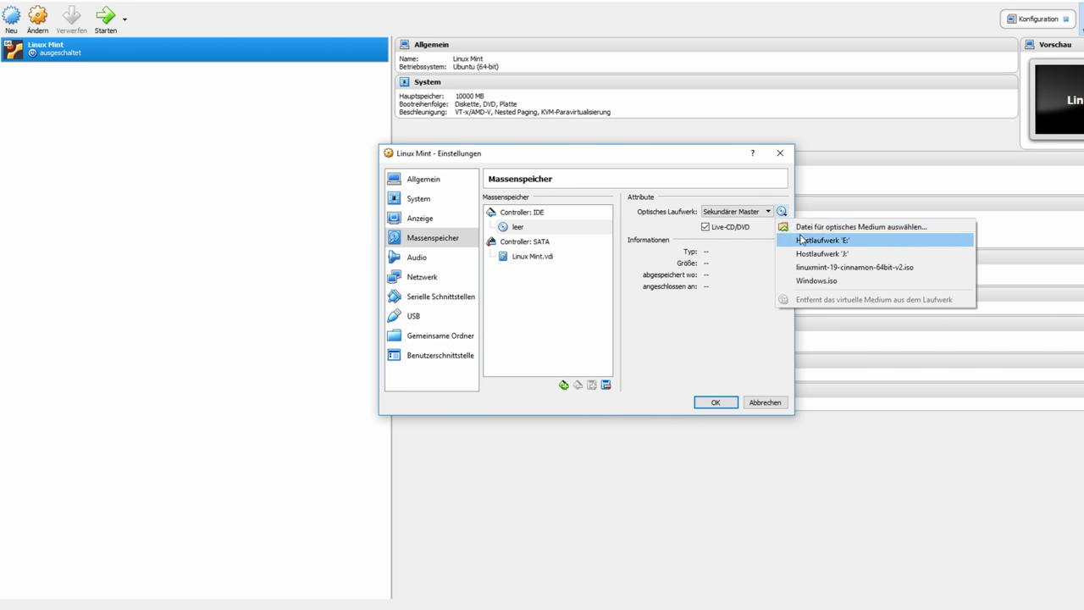
click(811, 227)
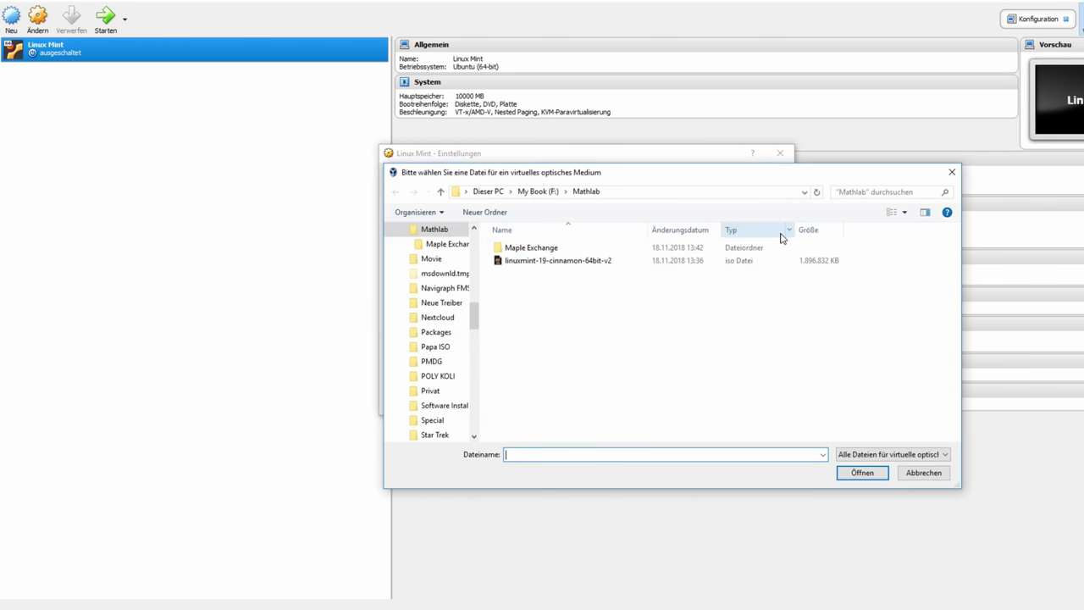
click(541, 260)
click(862, 473)
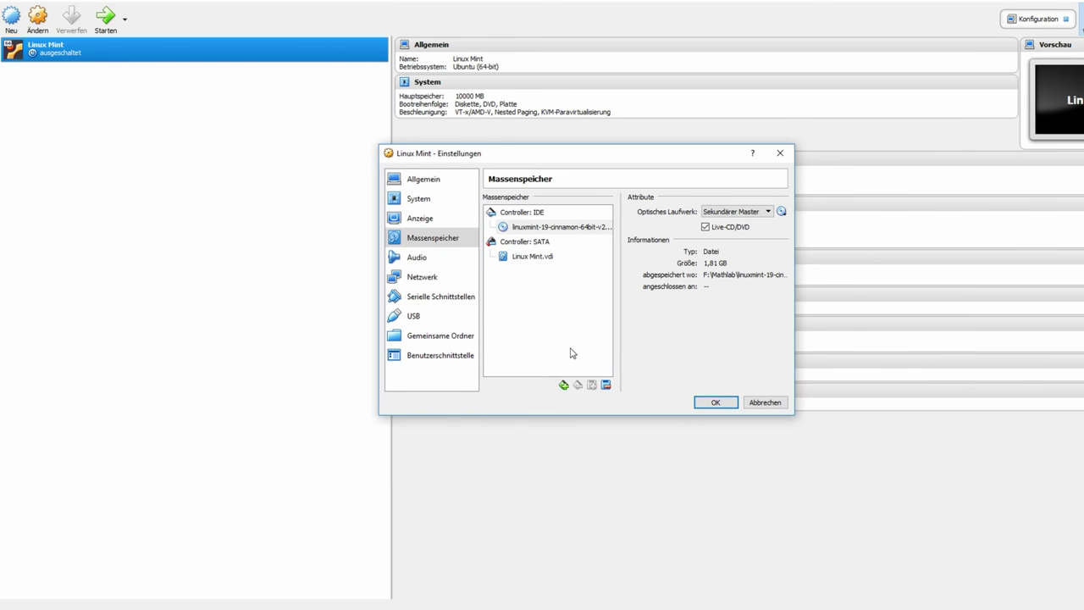
Raise Grafikspeicher to 128 MB under Anzeige and save the settings.
click(418, 222)
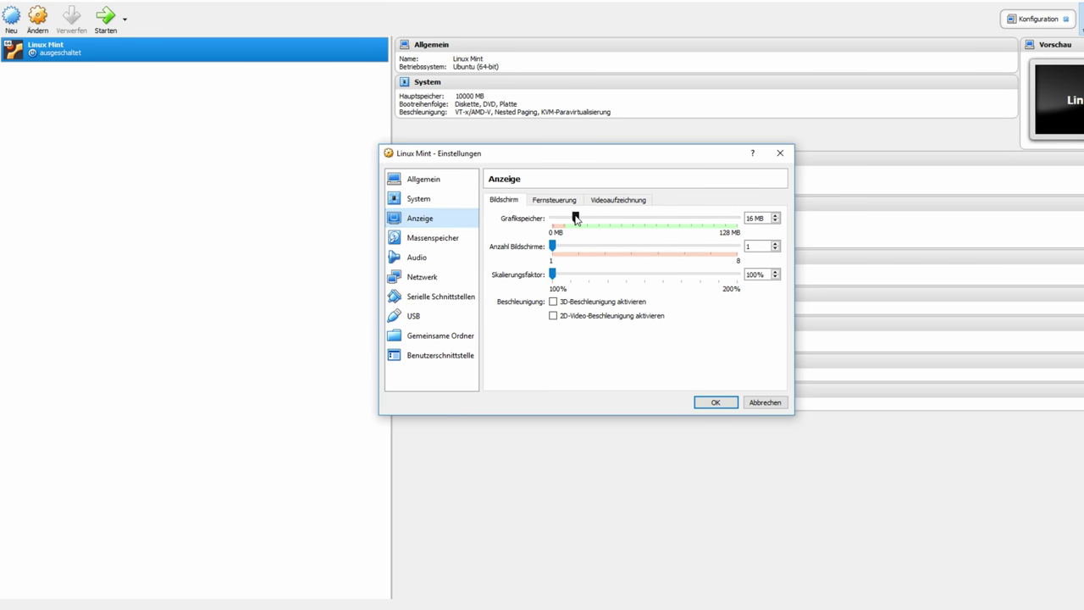
drag(575, 217, 741, 222)
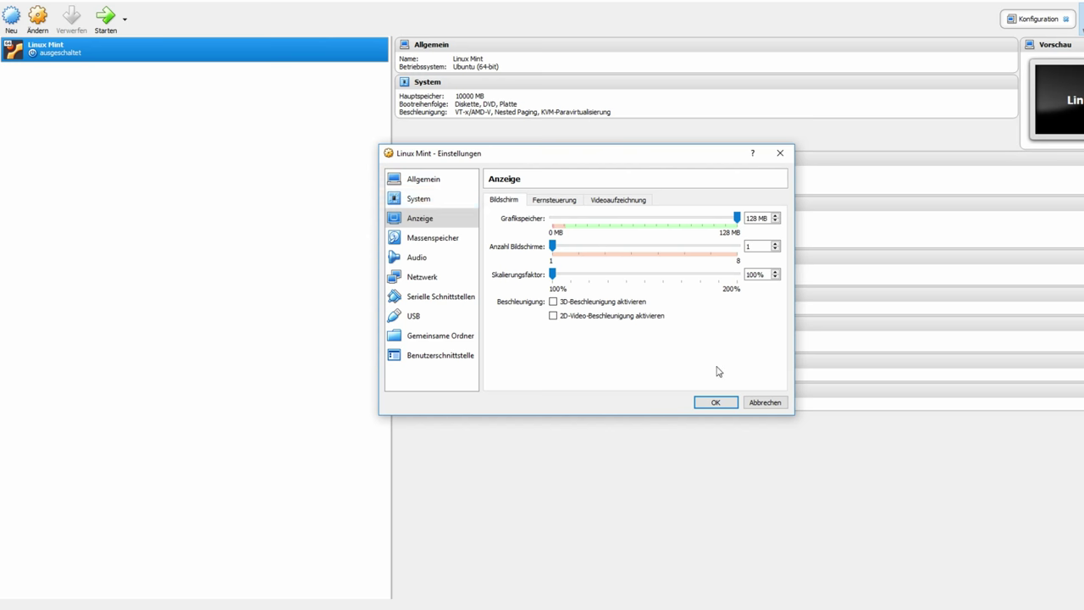
click(715, 403)
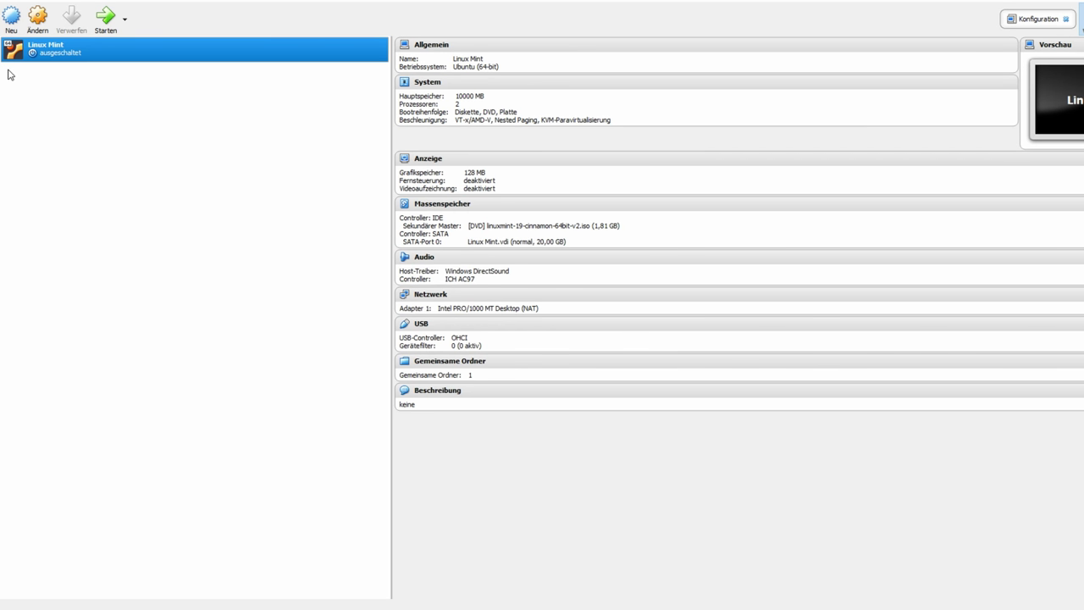
Start the Linux Mint VM and close the keyboard-capture and mouse-integration notices.
click(105, 21)
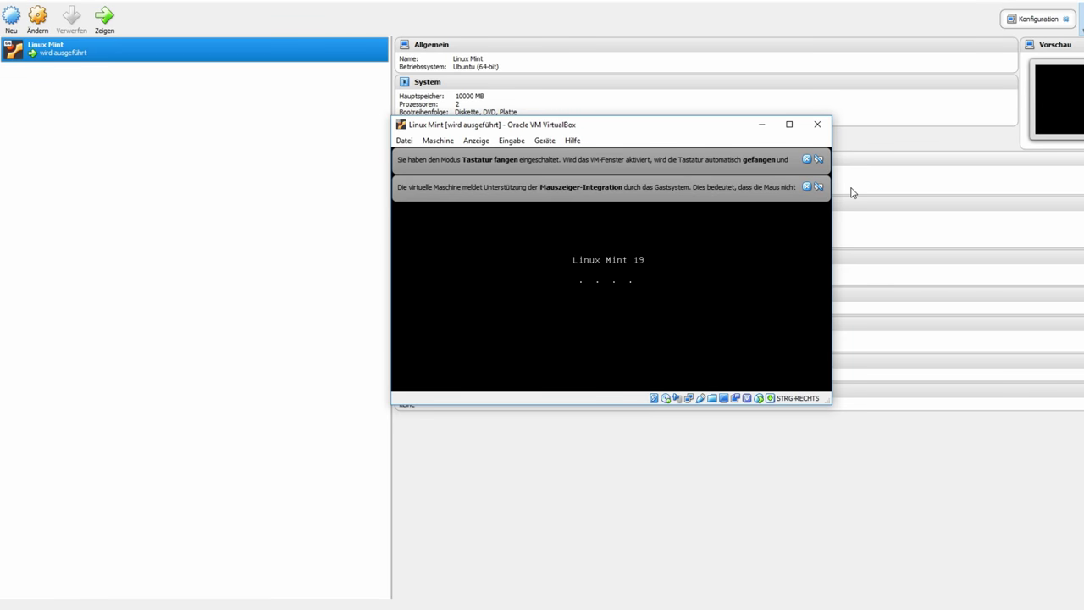
click(805, 159)
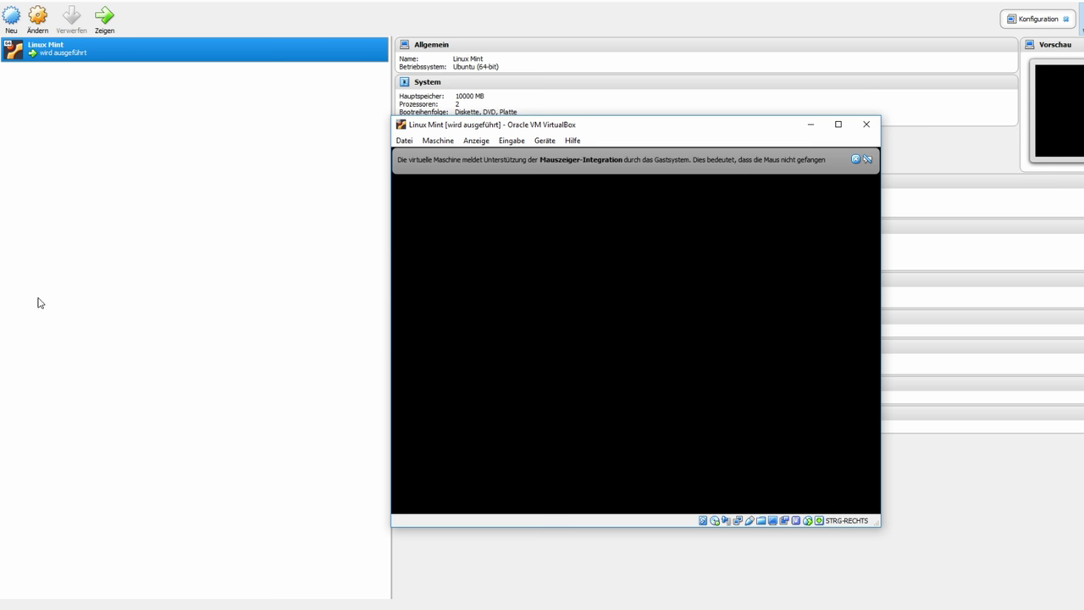
click(857, 159)
Move and enlarge the VM window, then review its display settings and cancel without changes.
drag(711, 128, 549, 64)
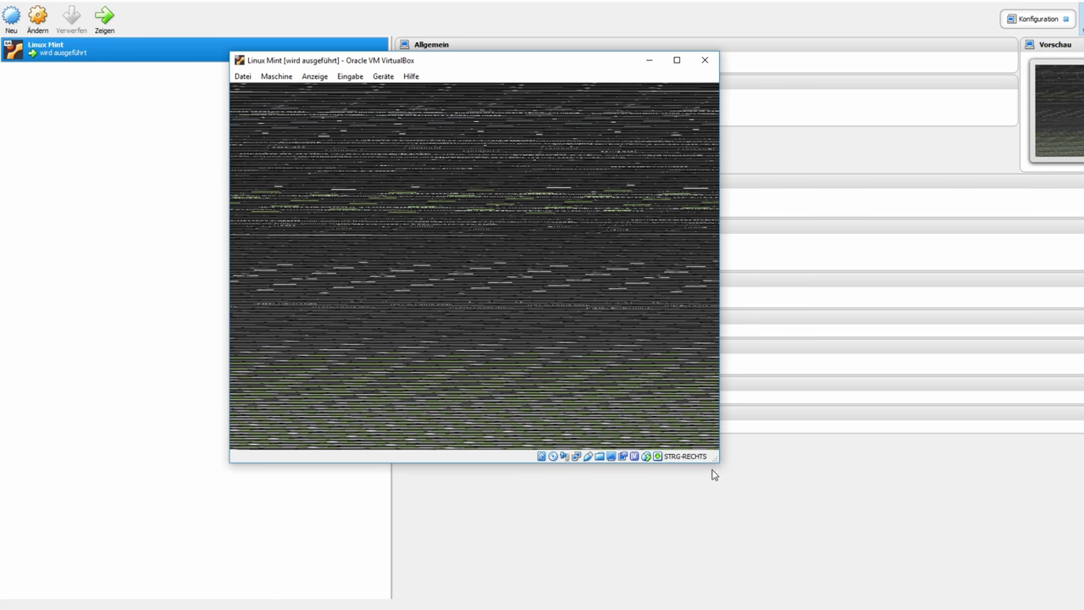
drag(716, 462, 882, 518)
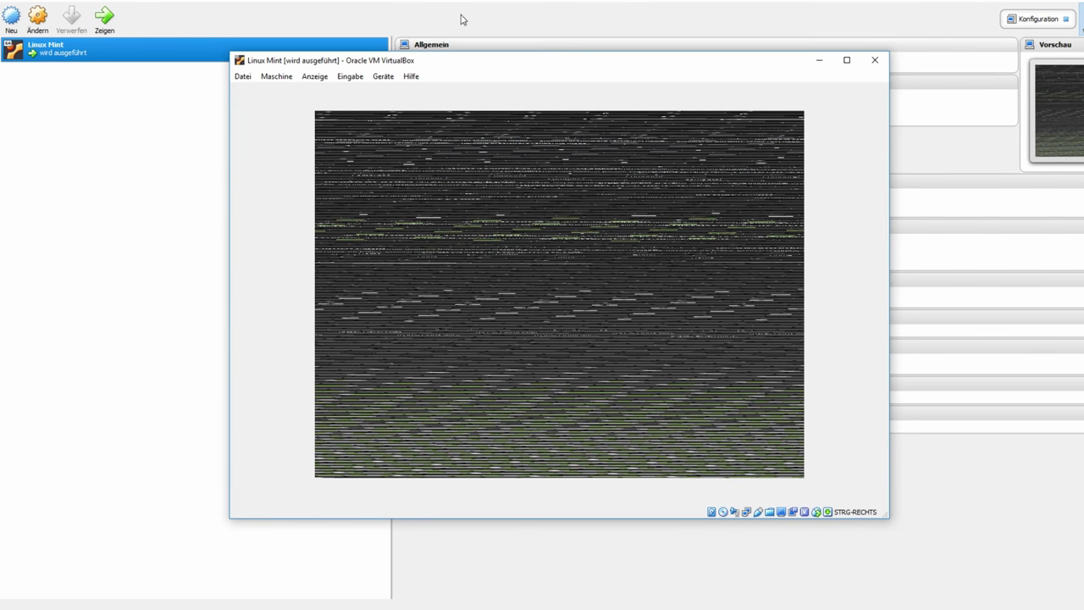
click(276, 76)
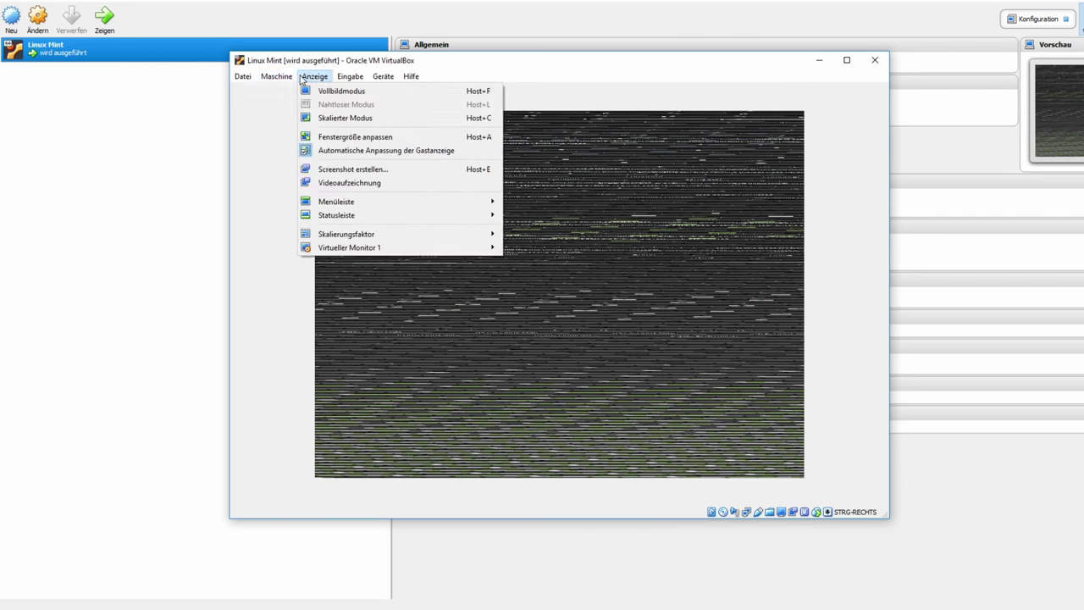
click(287, 92)
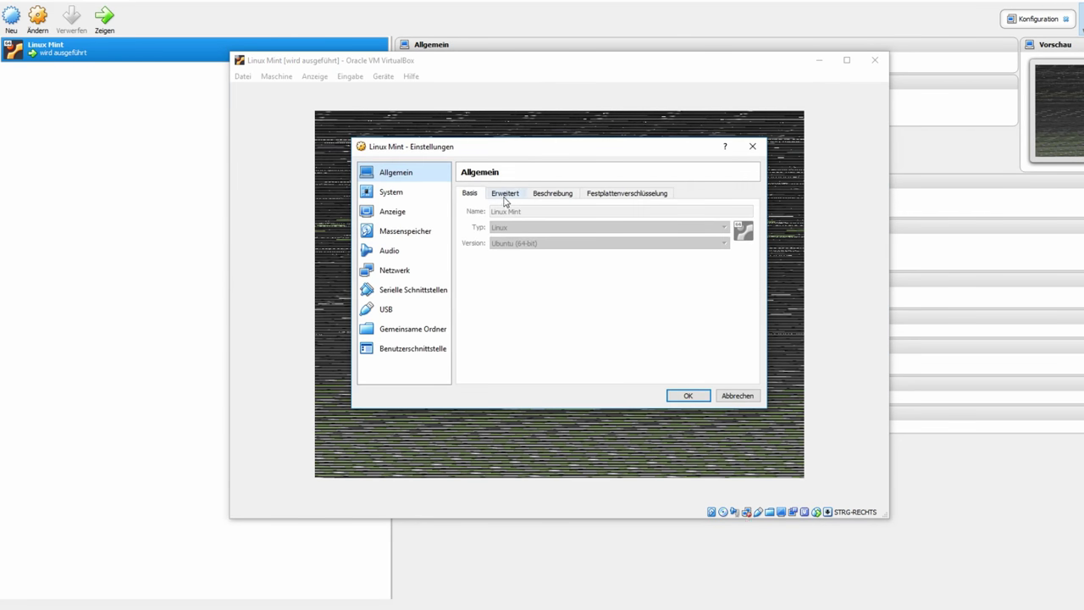
click(415, 193)
click(428, 211)
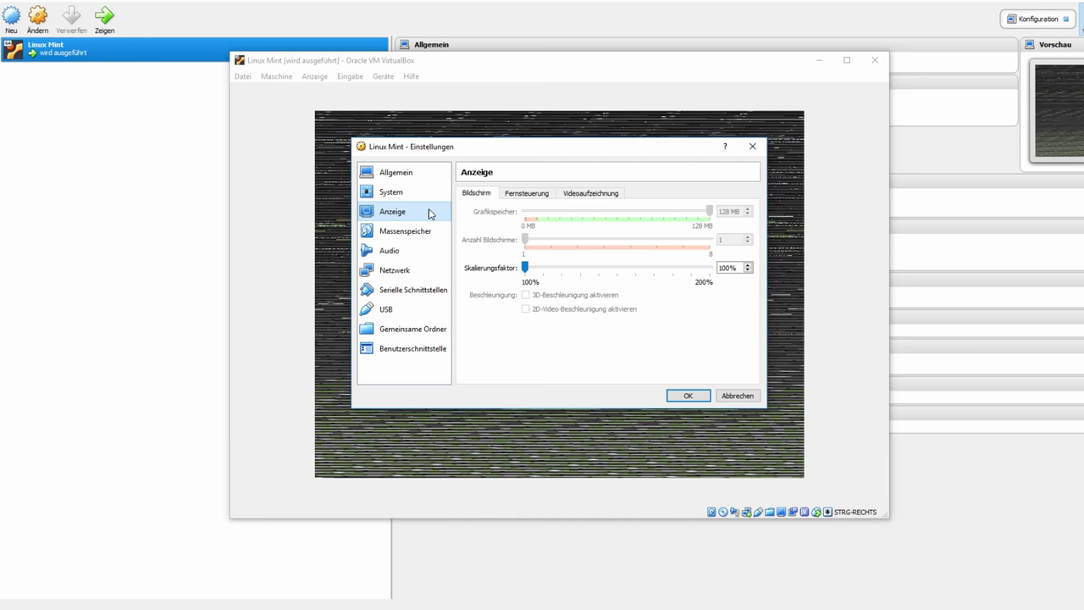
click(544, 193)
click(598, 194)
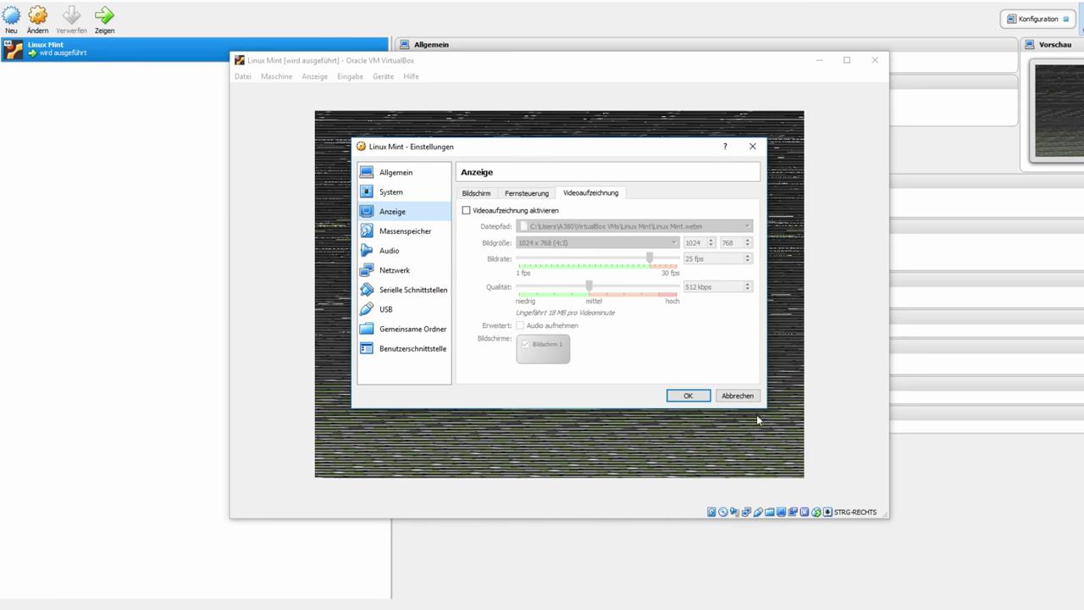
click(733, 396)
Power off the Linux Mint VM from its close dialog.
click(874, 60)
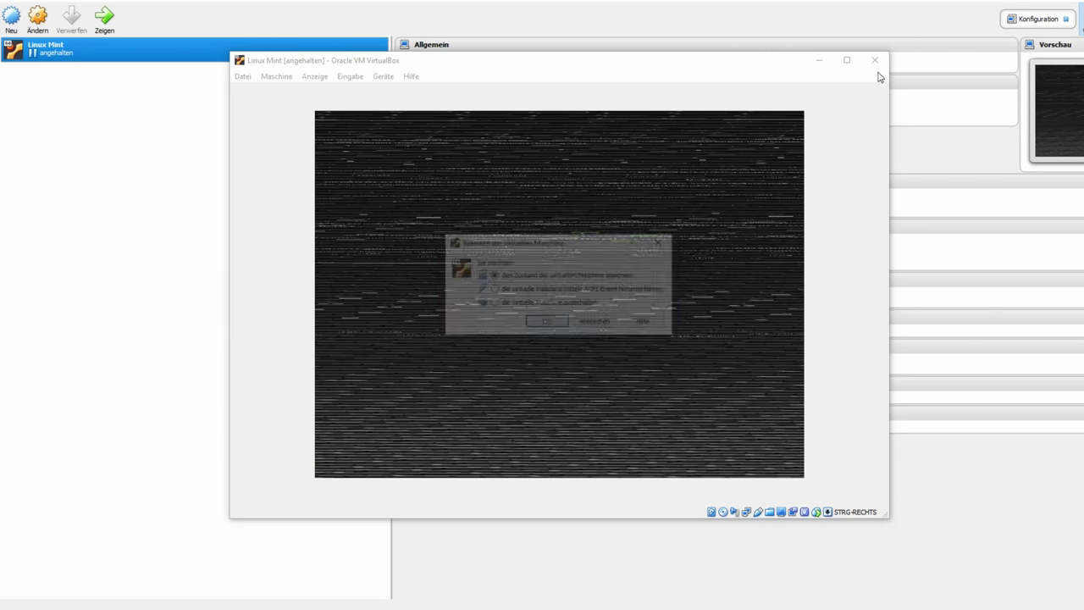
click(530, 304)
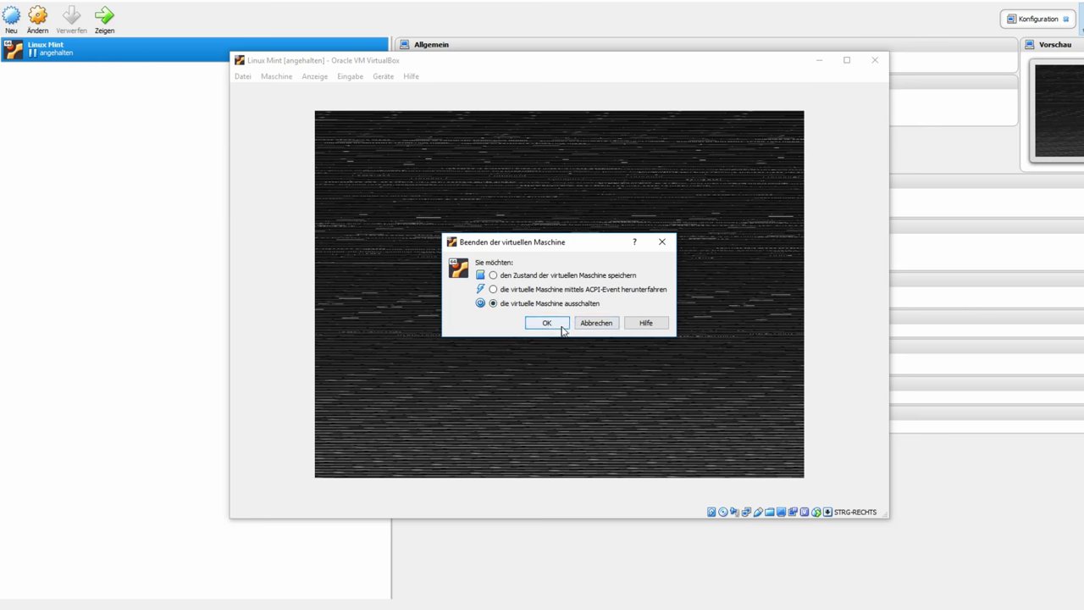
click(547, 322)
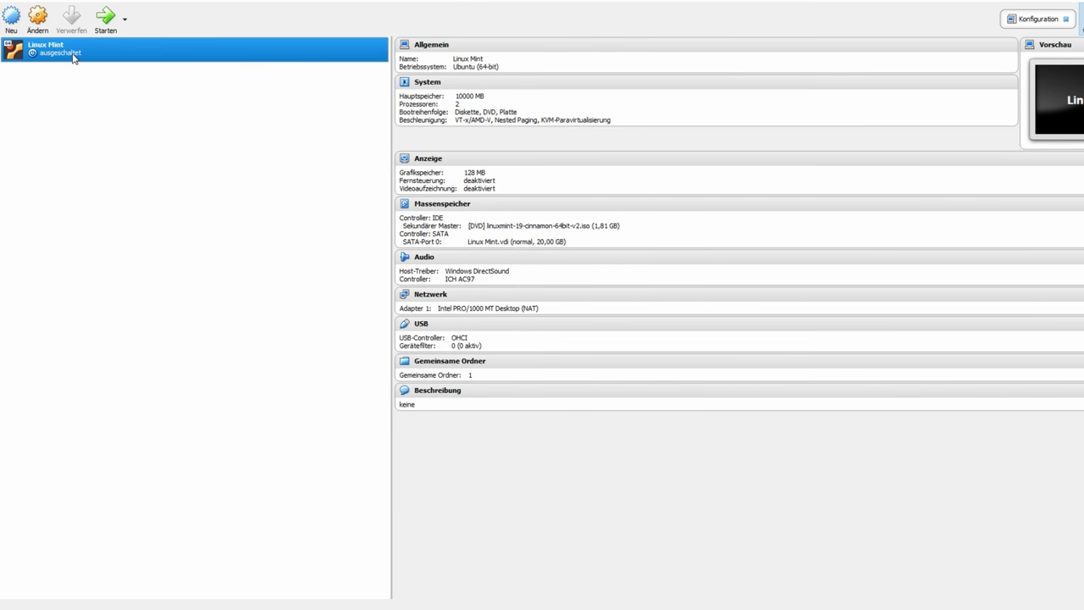
Open the Linux Mint settings and browse the display, general and system pages.
right_click(76, 54)
click(83, 60)
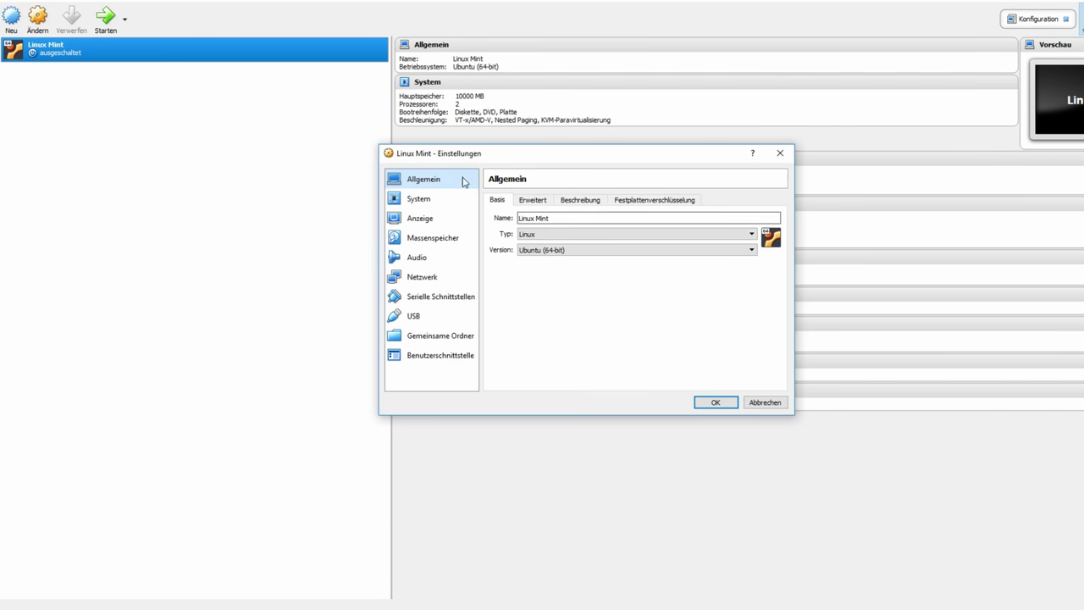
click(420, 217)
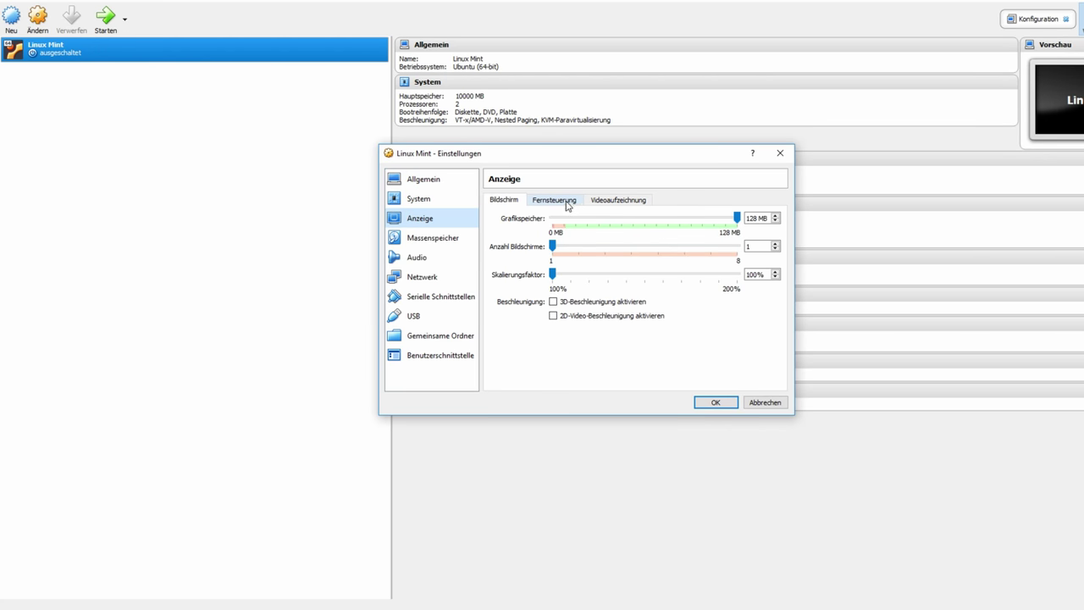
click(566, 203)
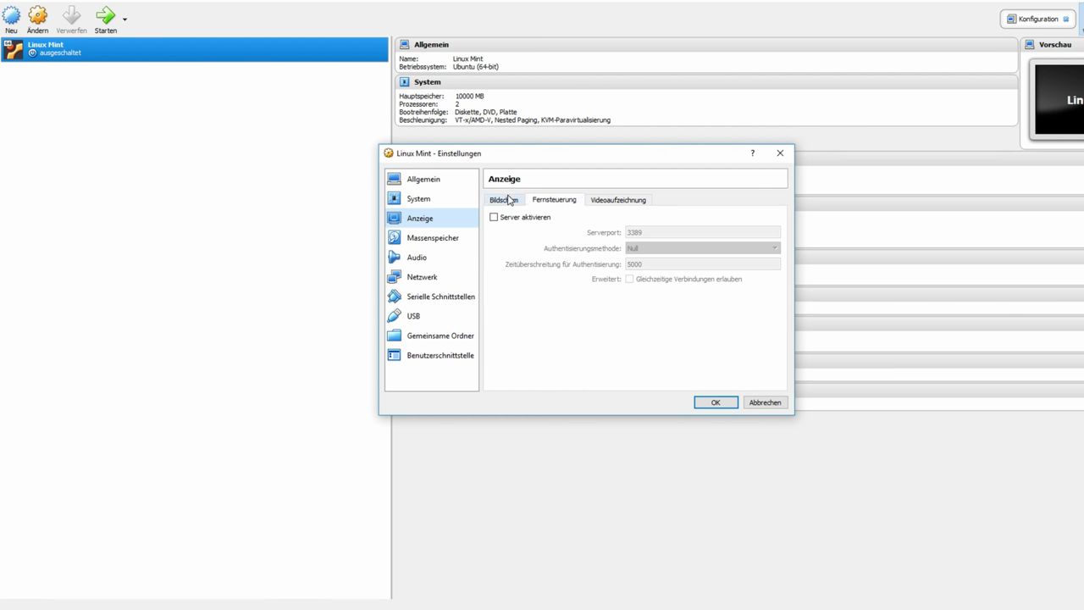
click(622, 202)
click(414, 181)
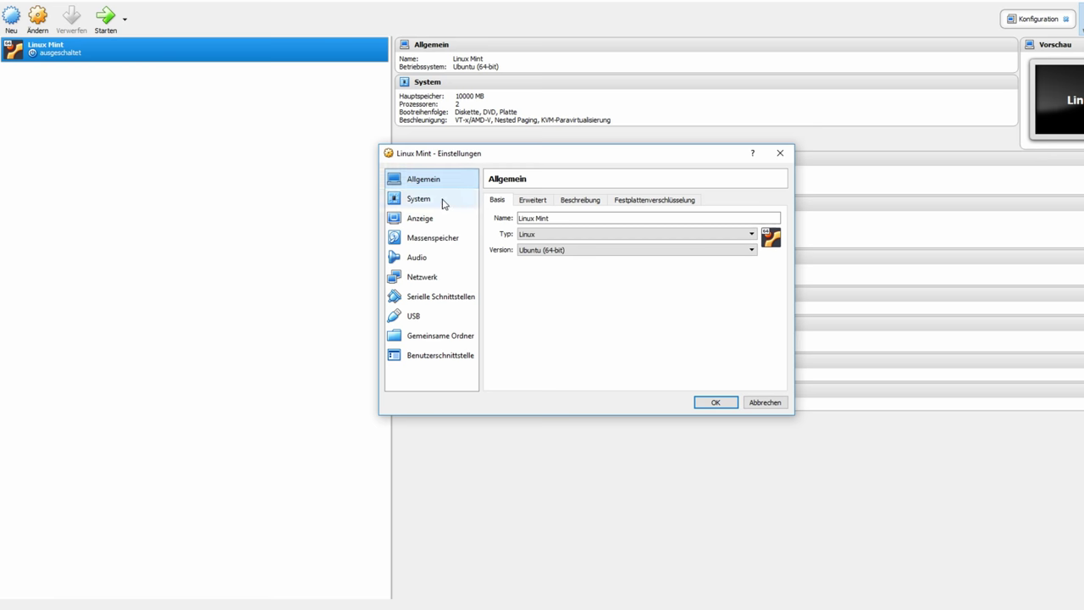
click(653, 201)
click(442, 196)
Enable 3D-Beschleunigung on the Anzeige screen page and save with OK.
click(606, 202)
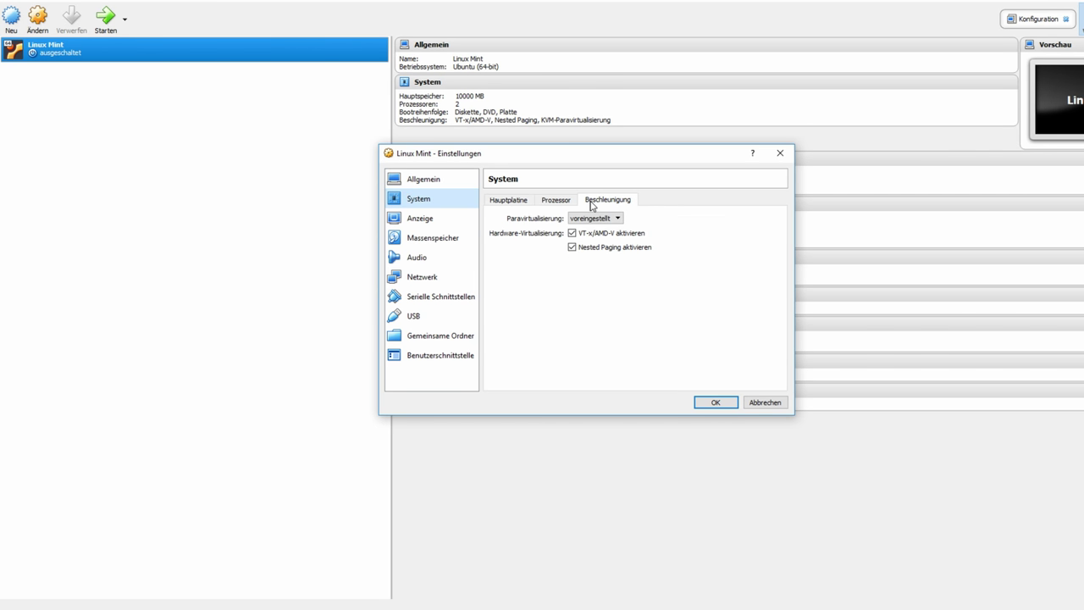
click(523, 202)
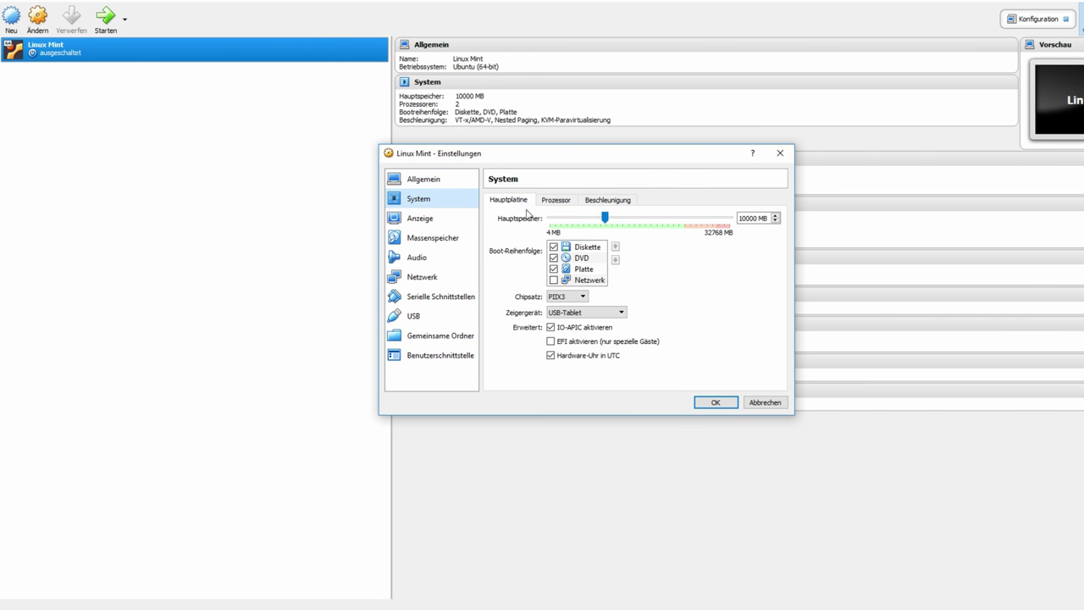
click(420, 218)
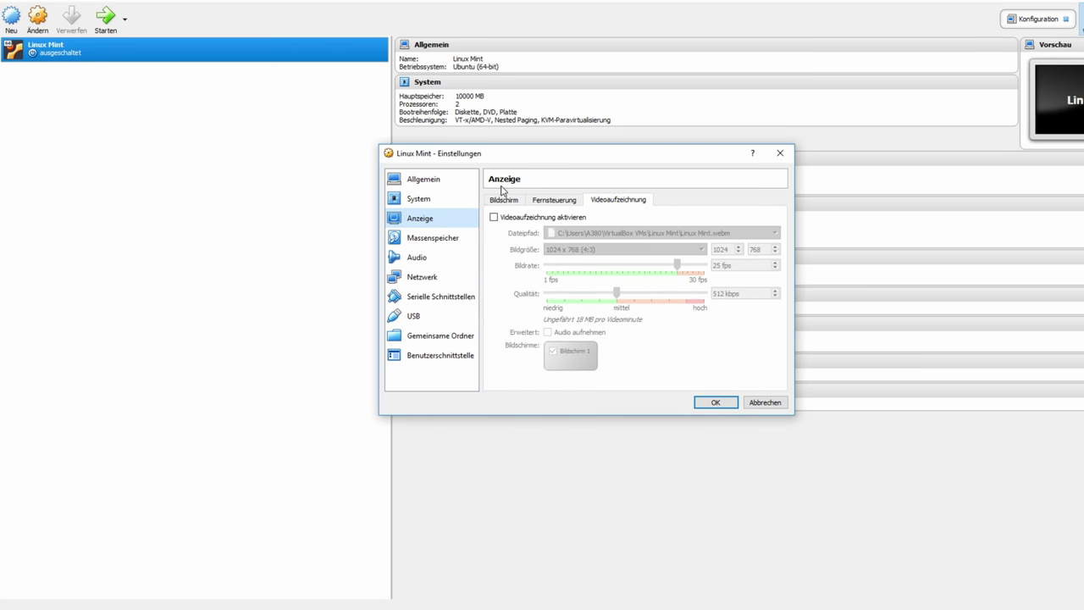
click(504, 200)
click(595, 302)
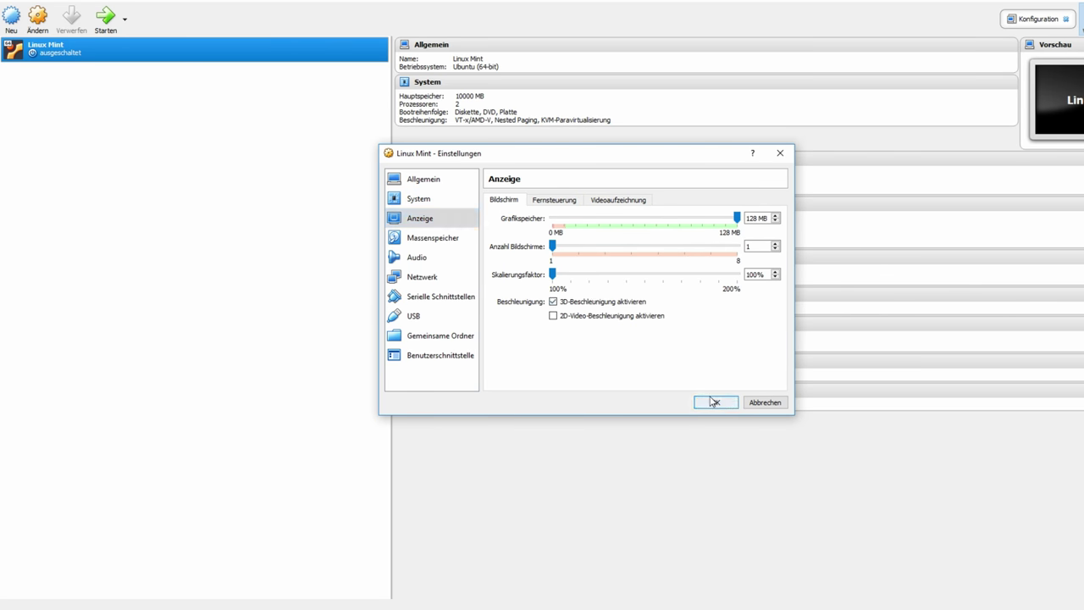
click(714, 403)
Restart the Linux Mint VM and dismiss the mouse, keyboard and software-rendering notices.
click(104, 25)
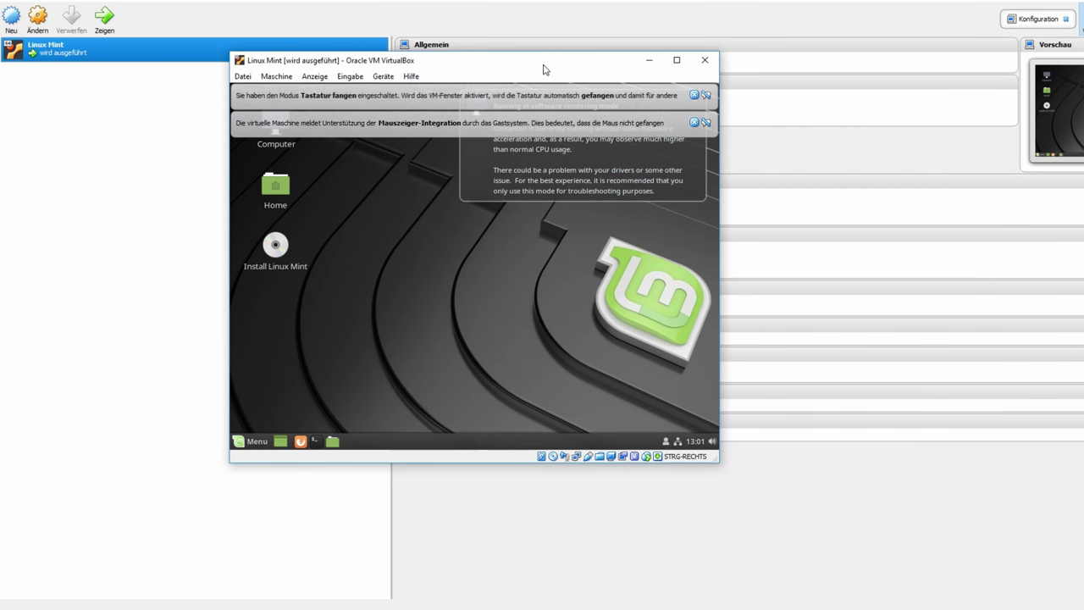
click(694, 122)
click(694, 96)
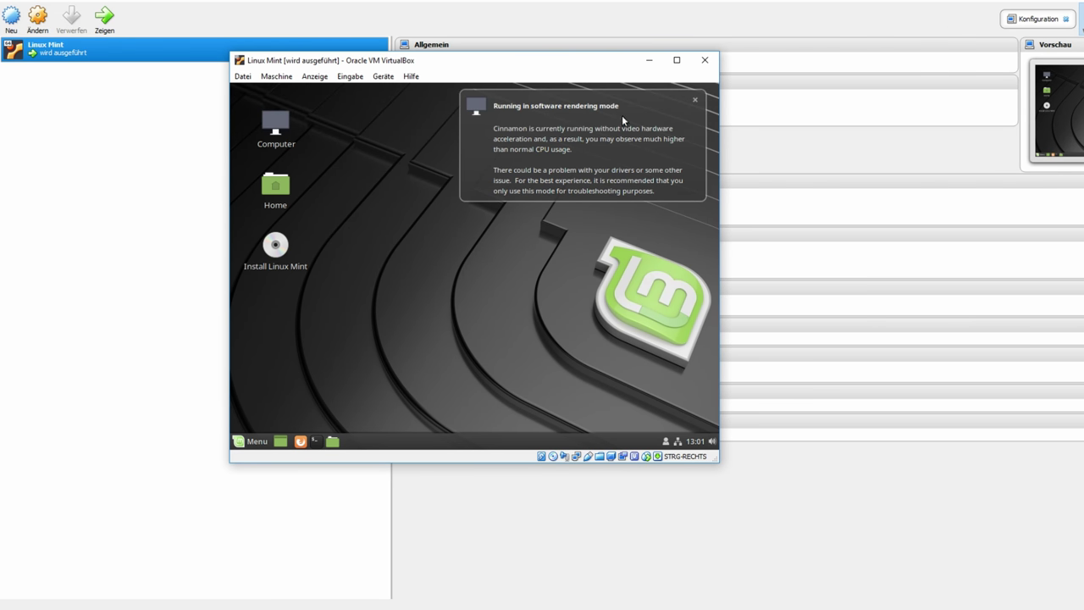
click(692, 101)
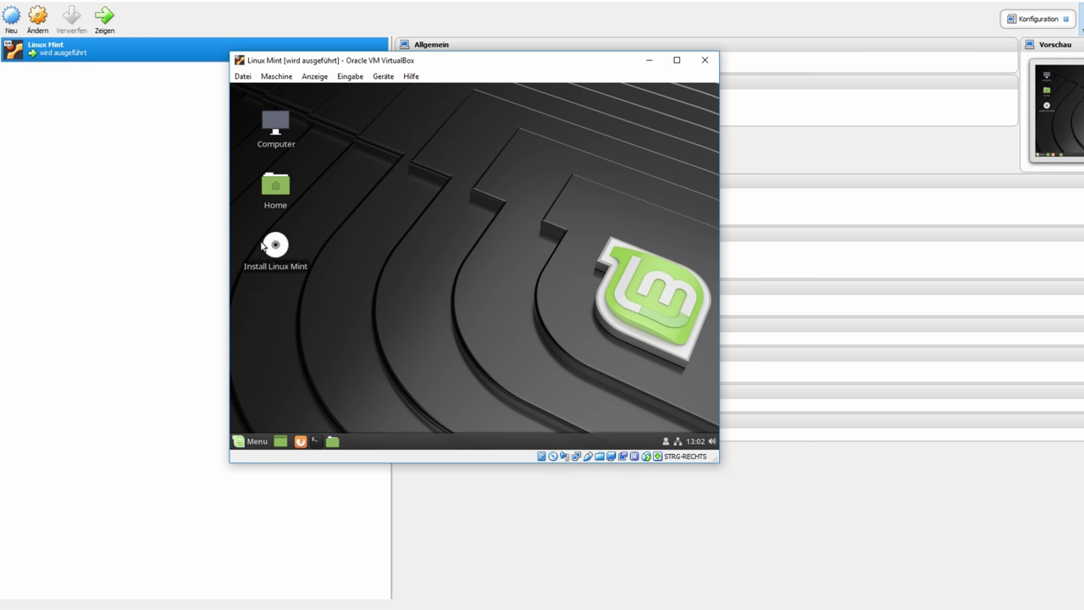
Launch Install Linux Mint and choose Deutsch as the installer language.
double_click(286, 264)
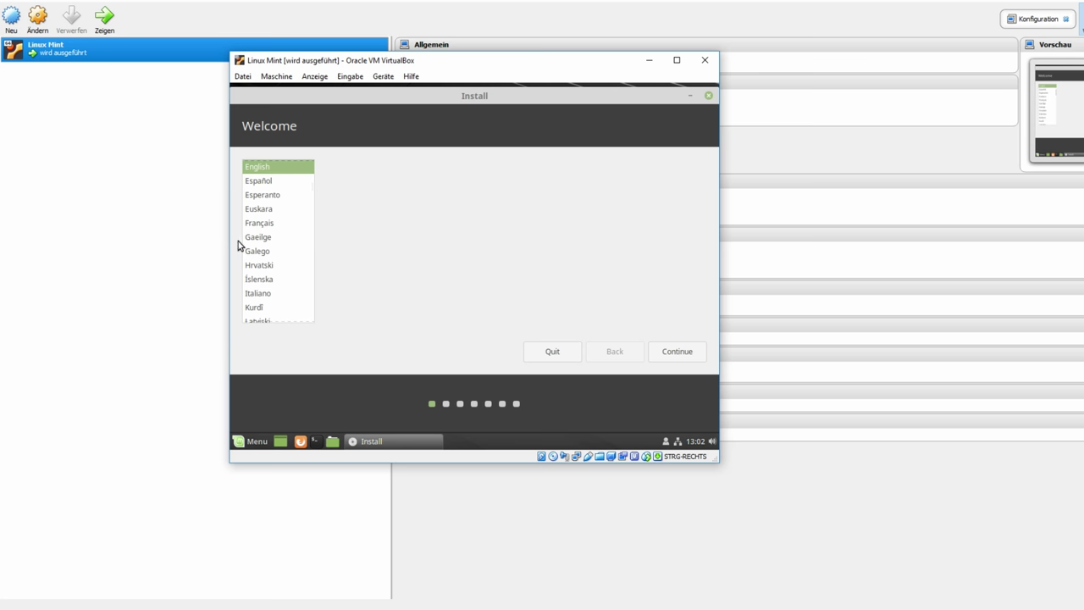
scroll(255, 225, down, 1)
scroll(256, 224, up, 2)
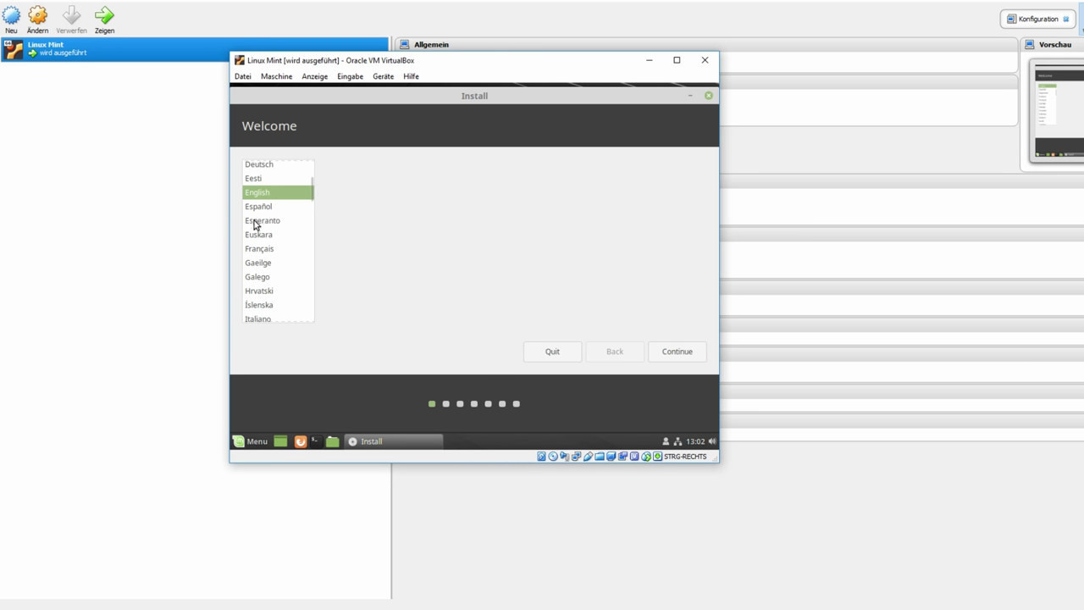
click(260, 168)
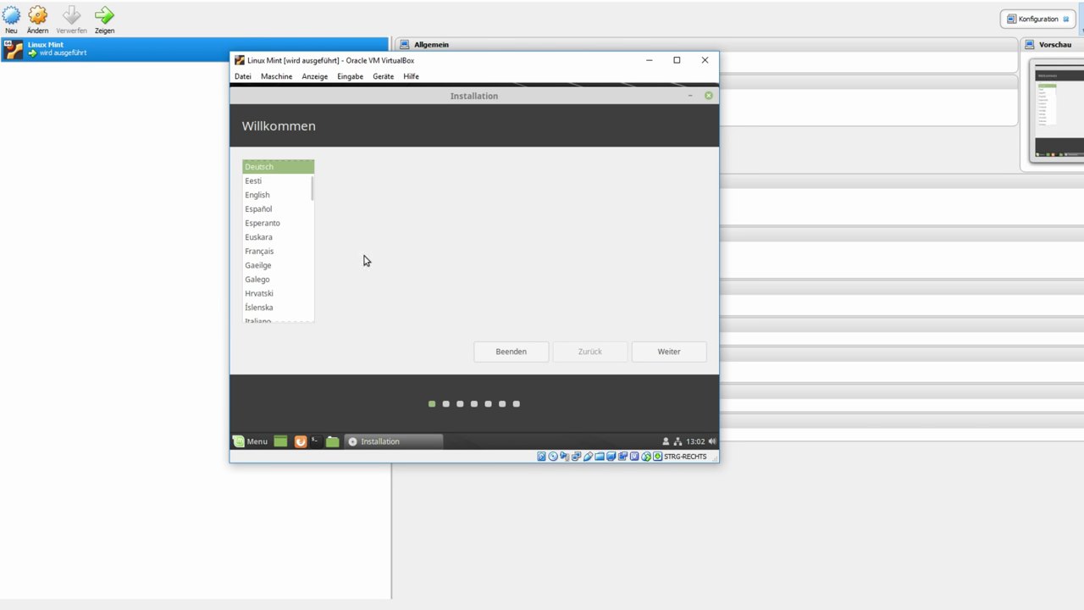
click(650, 352)
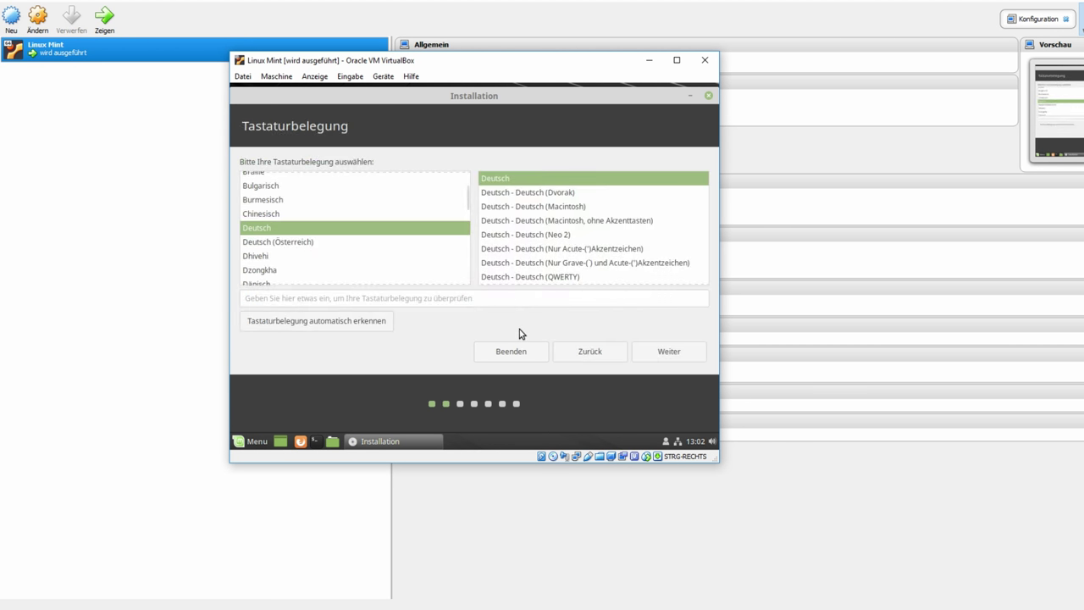
Accept the German layout after testing 'qwertz', include third-party software, and enlarge the window.
click(332, 297)
text(qwertz)
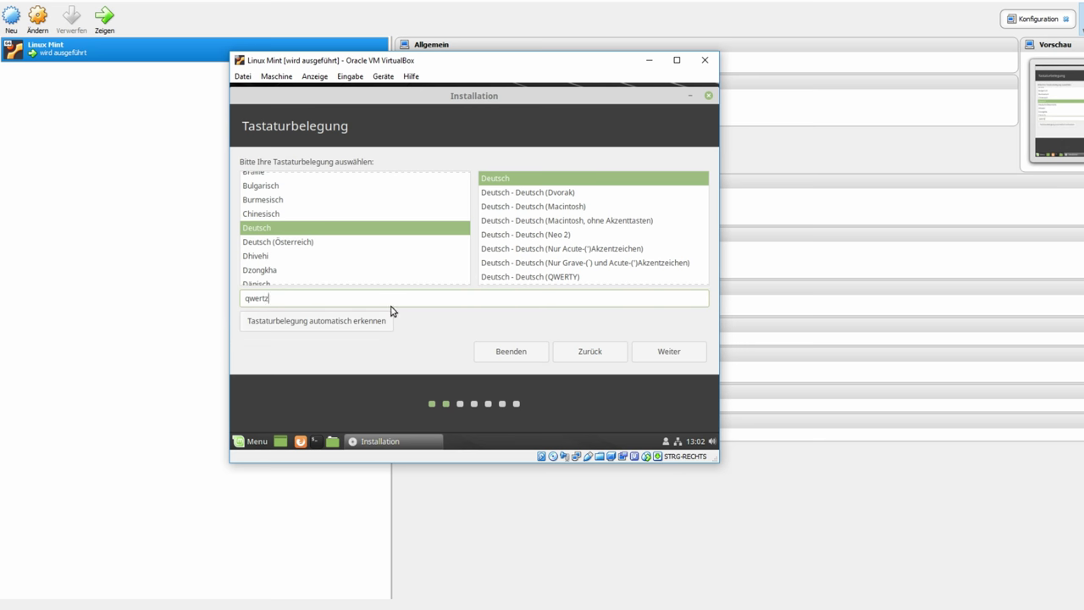
click(687, 351)
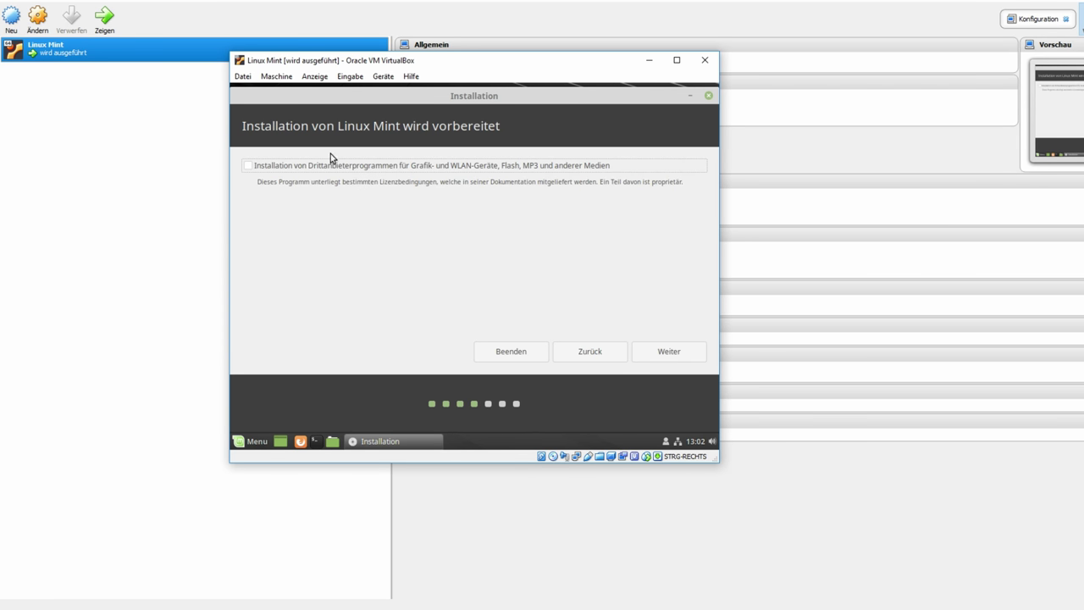
click(323, 166)
click(669, 350)
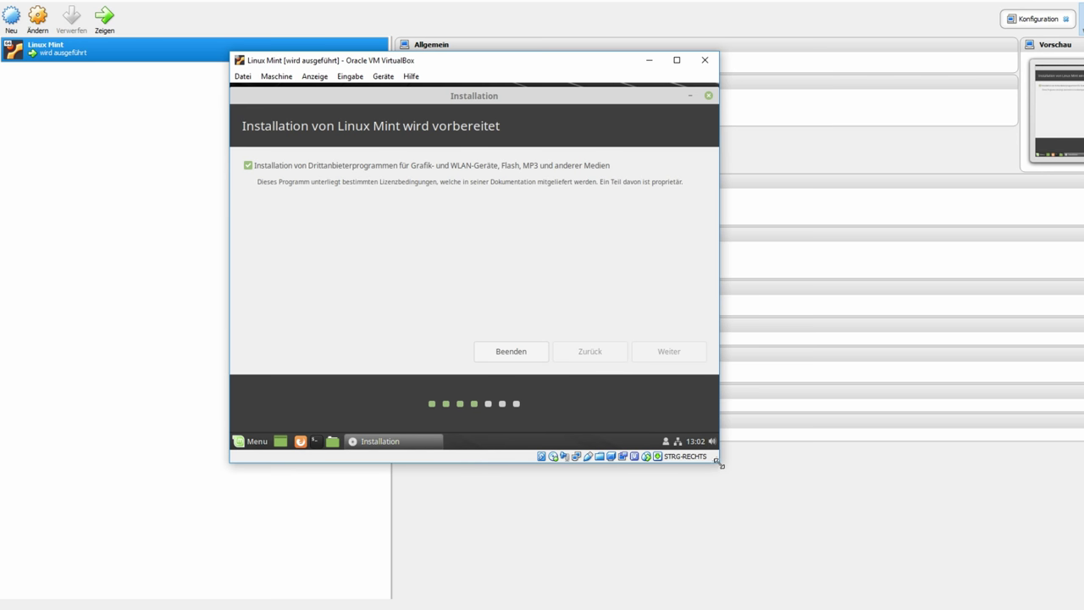
drag(718, 461, 999, 556)
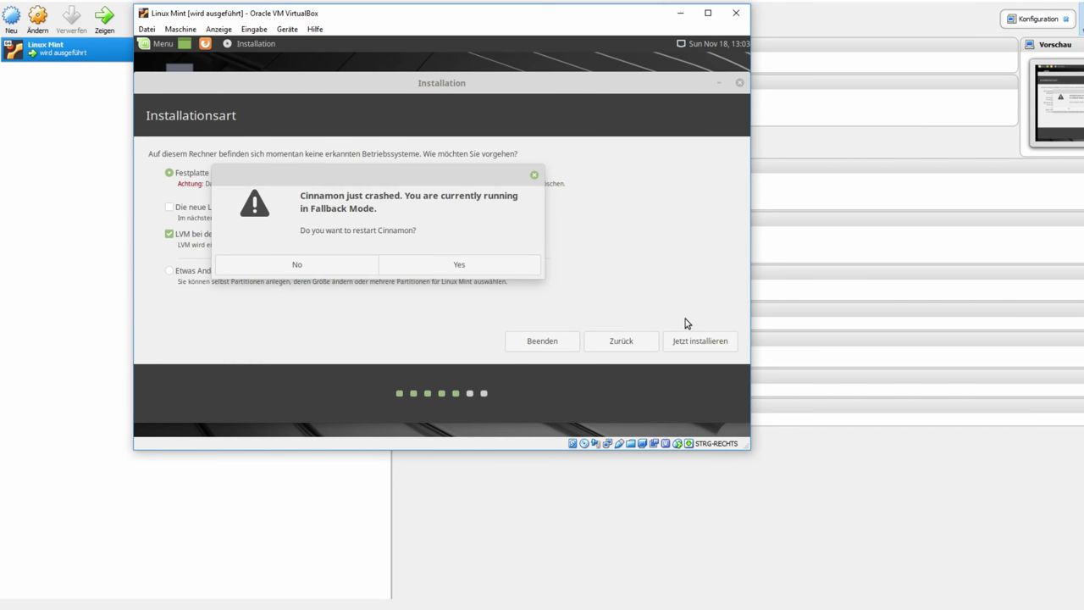
Restart the crashed Cinnamon desktop, dismiss the rendering warning, and begin the erase-disk install with LVM.
click(453, 262)
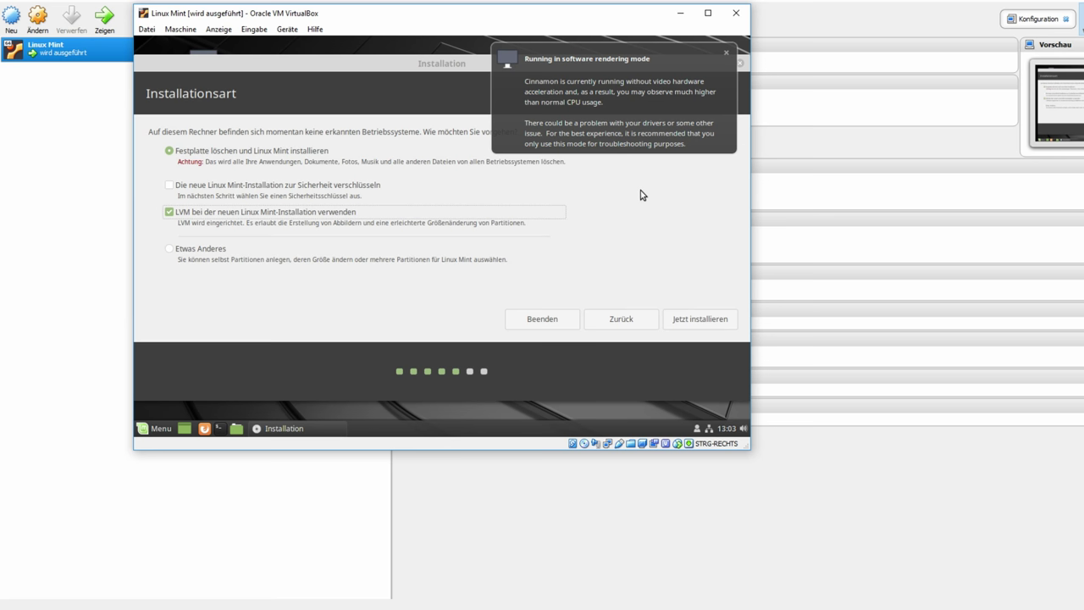
click(726, 54)
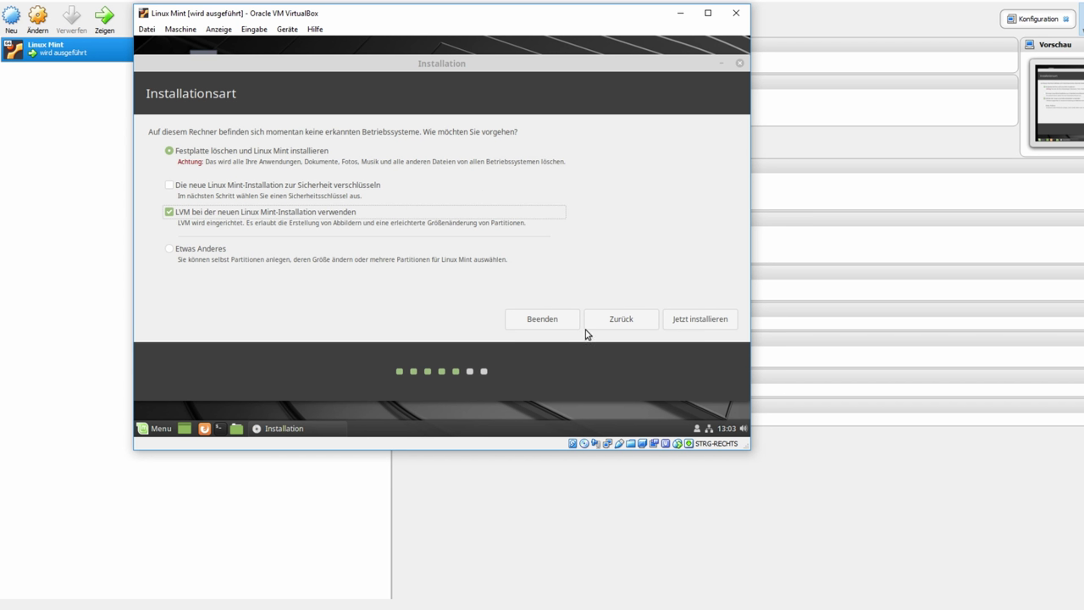
click(701, 321)
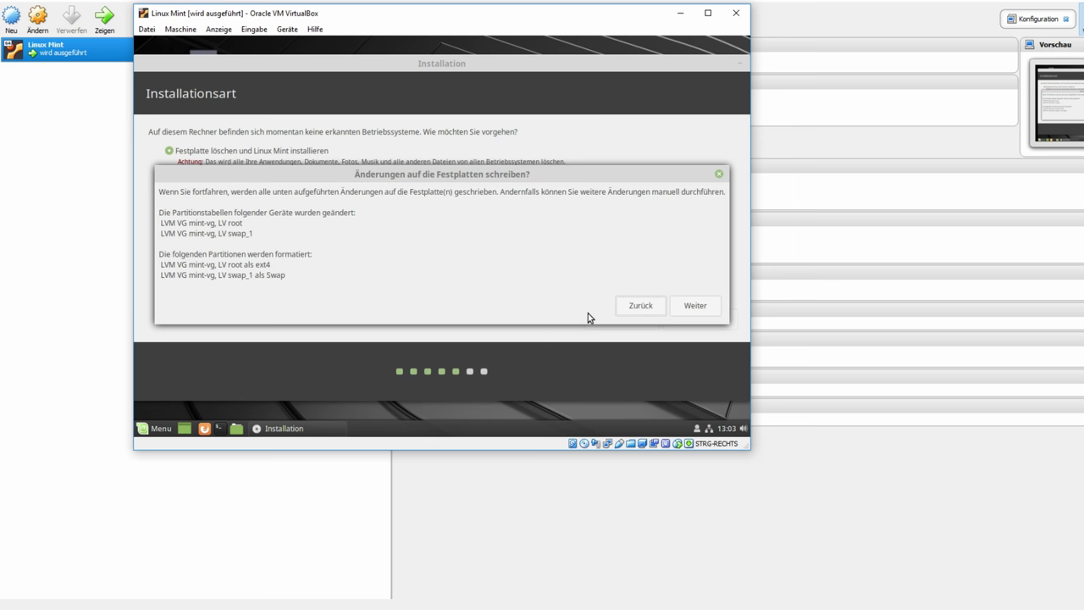
Accept the mint-vg root (ext4) and swap_1 partition changes, and keep Berlin as the time zone.
click(696, 306)
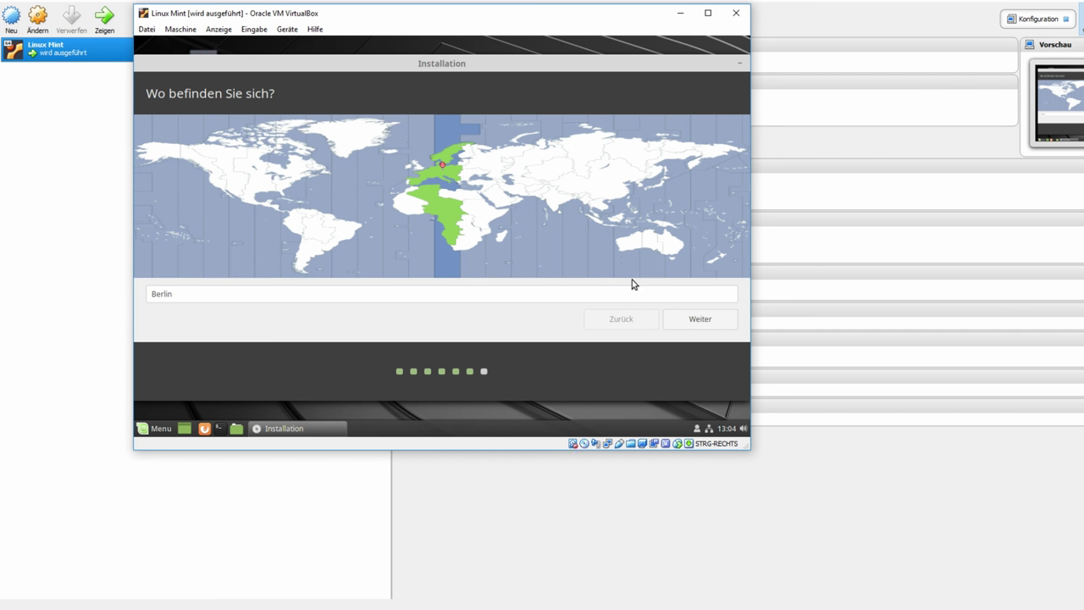
click(704, 321)
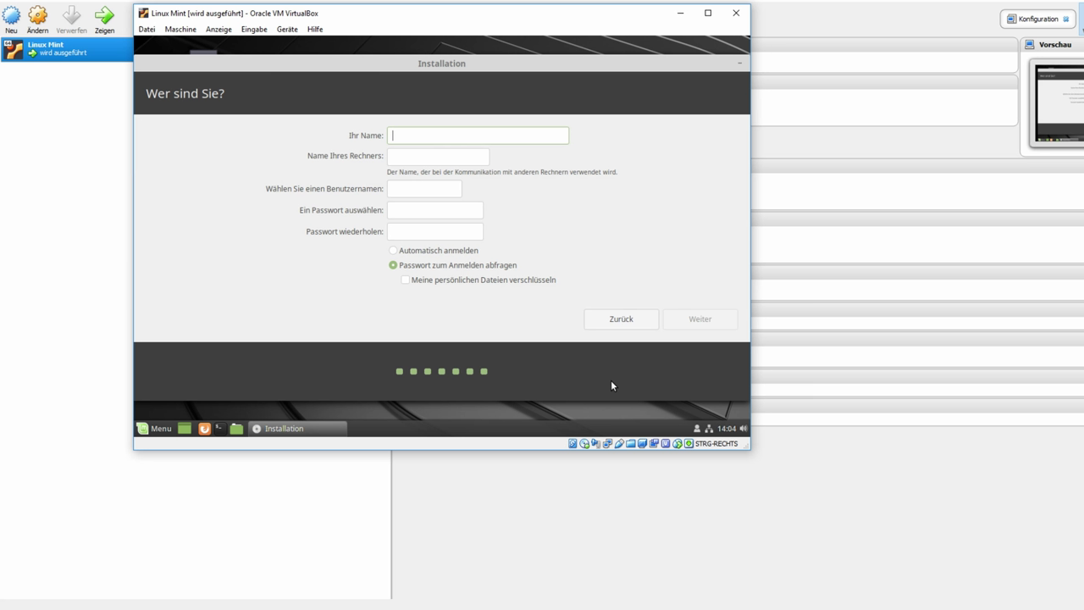
Enter your name, rename the computer to Linux-VirtualBox, and choose automatic login.
text(Daniel)
key(Tab)
key(Home)
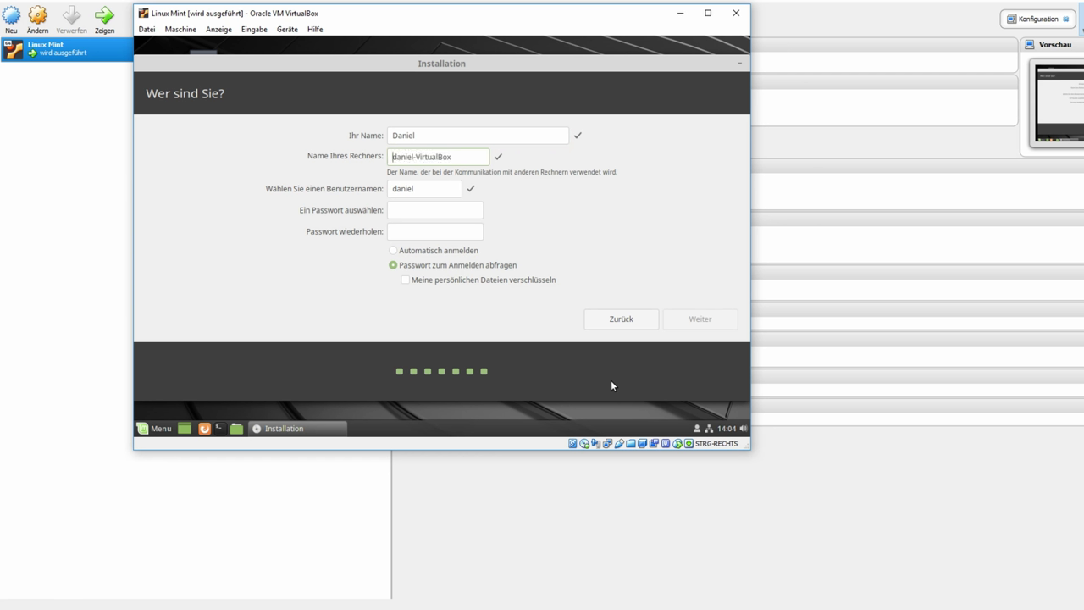
key(Delete)
key(Delete)
key(Delete)
key(Delete)
key(Delete)
key(Delete)
key(Delete)
text(Linux-)
key(Tab)
key(Tab)
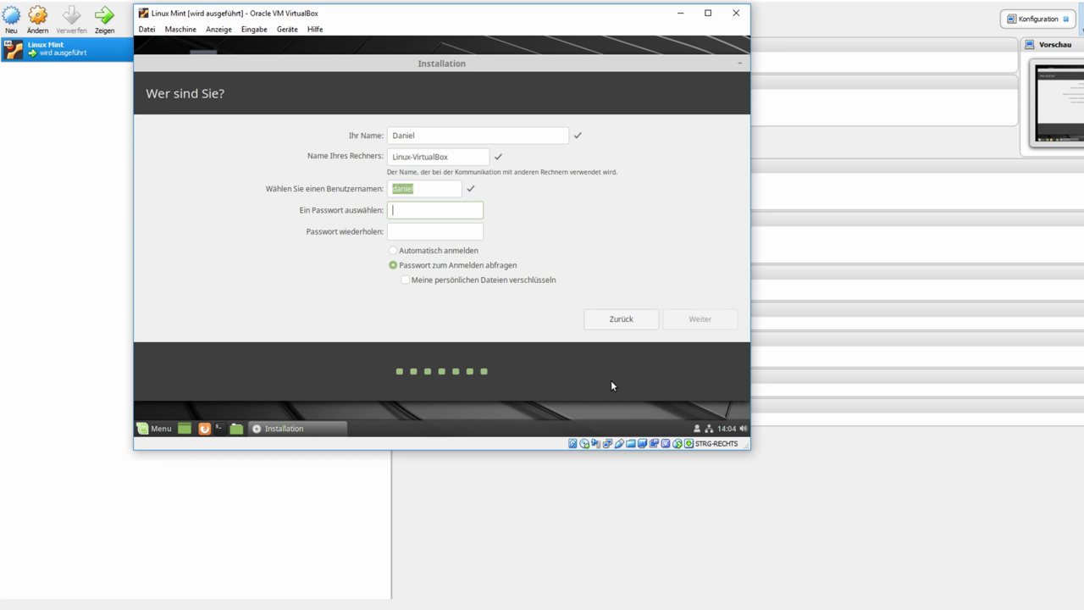
click(437, 252)
Enter and repeat the account password, then confirm to start copying files.
click(428, 212)
text(***********)
key(Tab)
text(*)
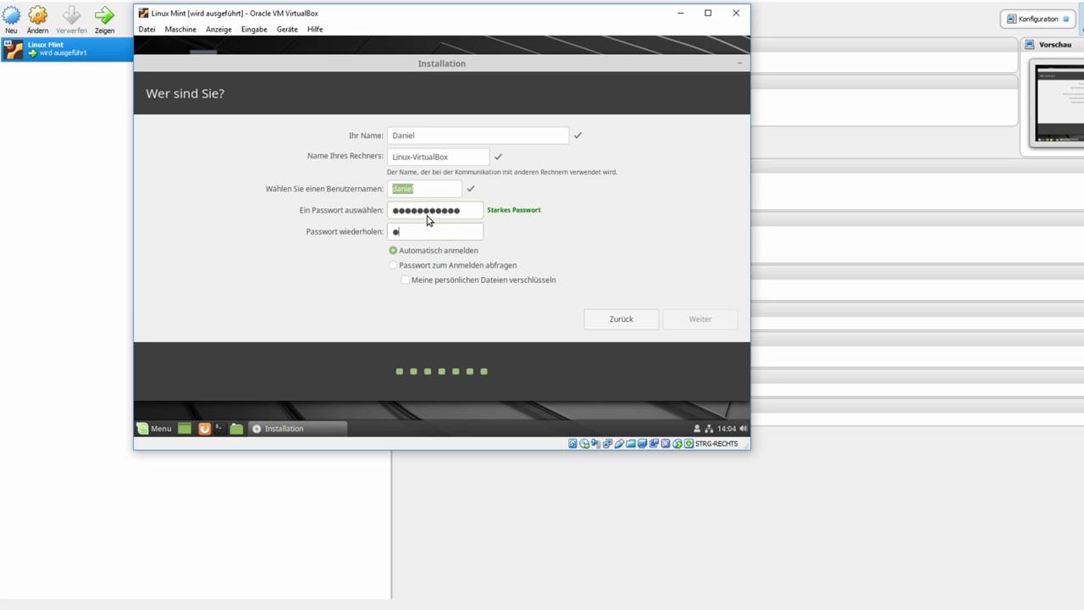
text(**********)
click(705, 318)
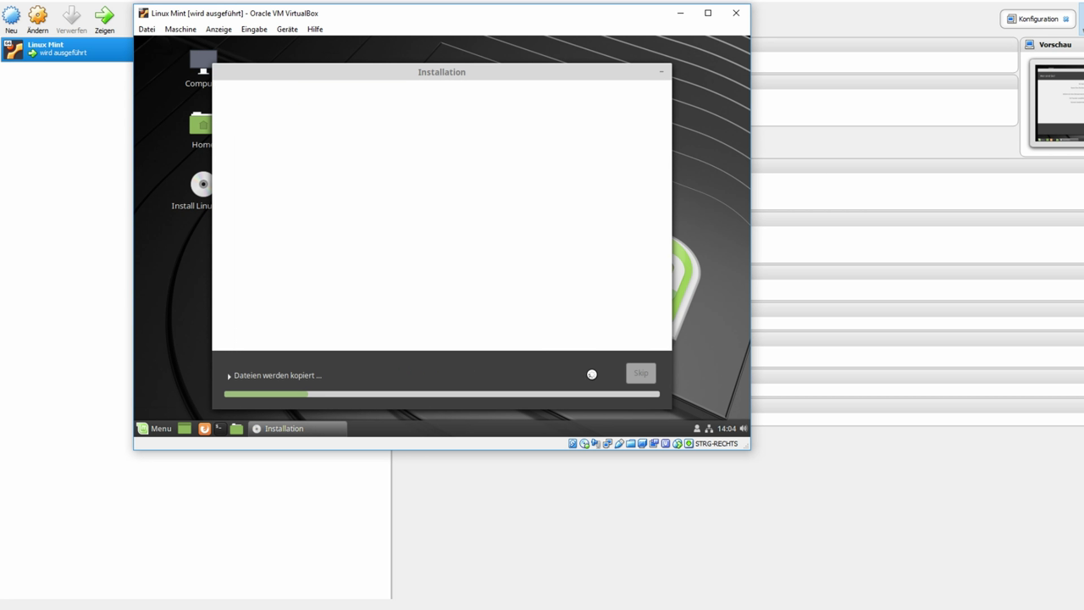
Show the file-copy details and wait for the Installation abgeschlossen message.
click(229, 375)
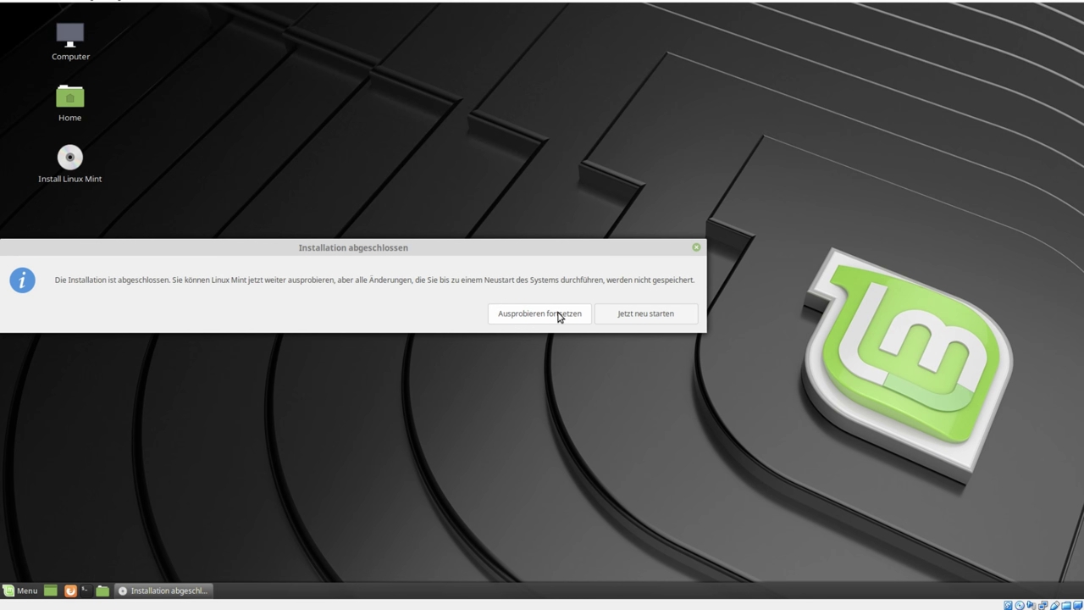
Restart Mint, eject the installation ISO via Geräte > Optische Laufwerke, and confirm the reboot.
click(645, 314)
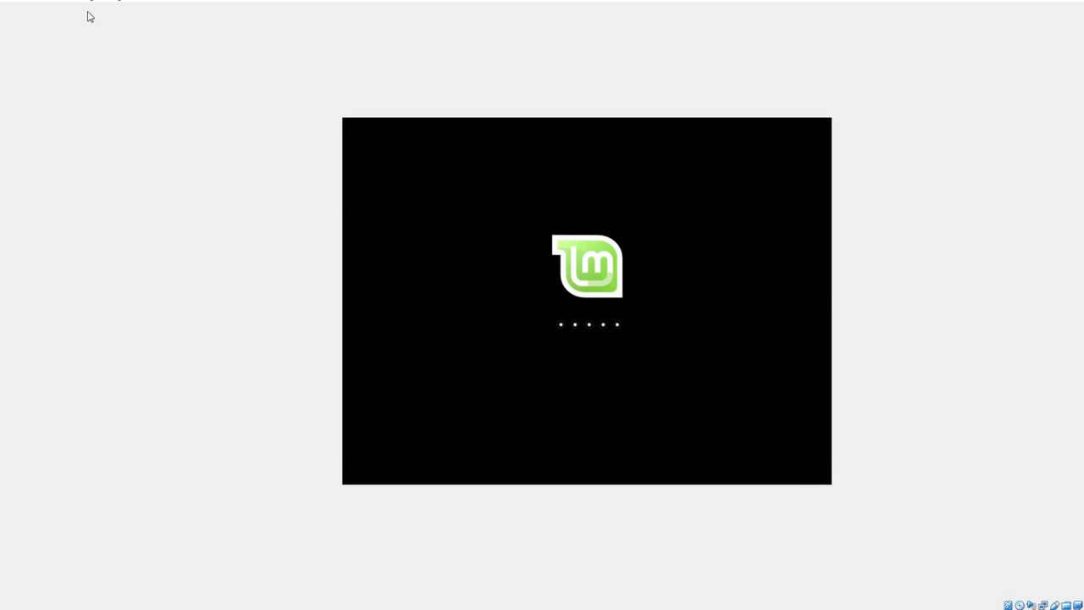
click(44, 1)
mouse_move(71, 3)
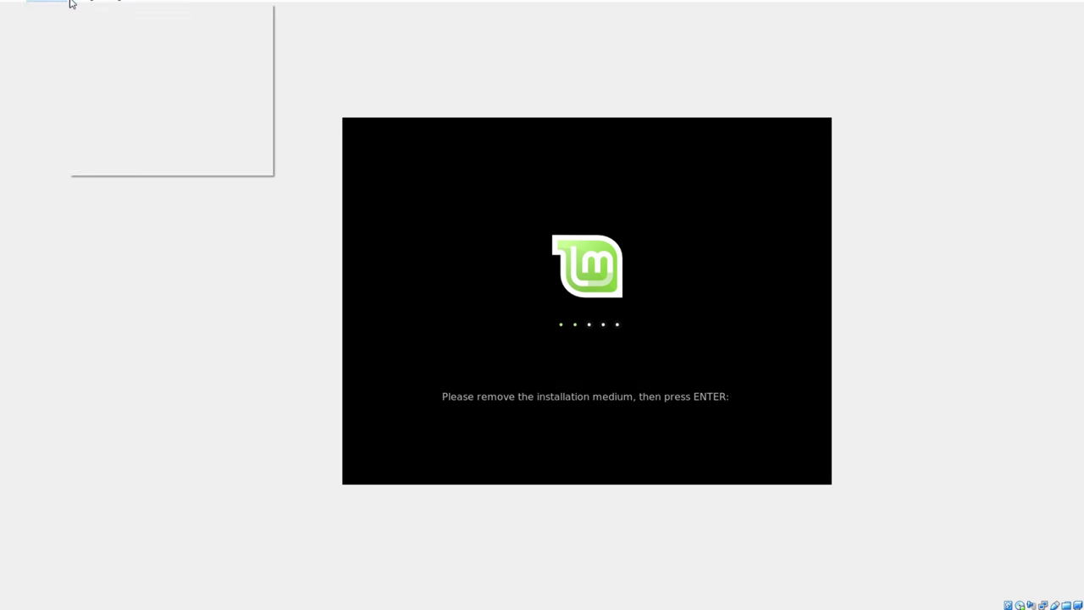
mouse_move(6, 2)
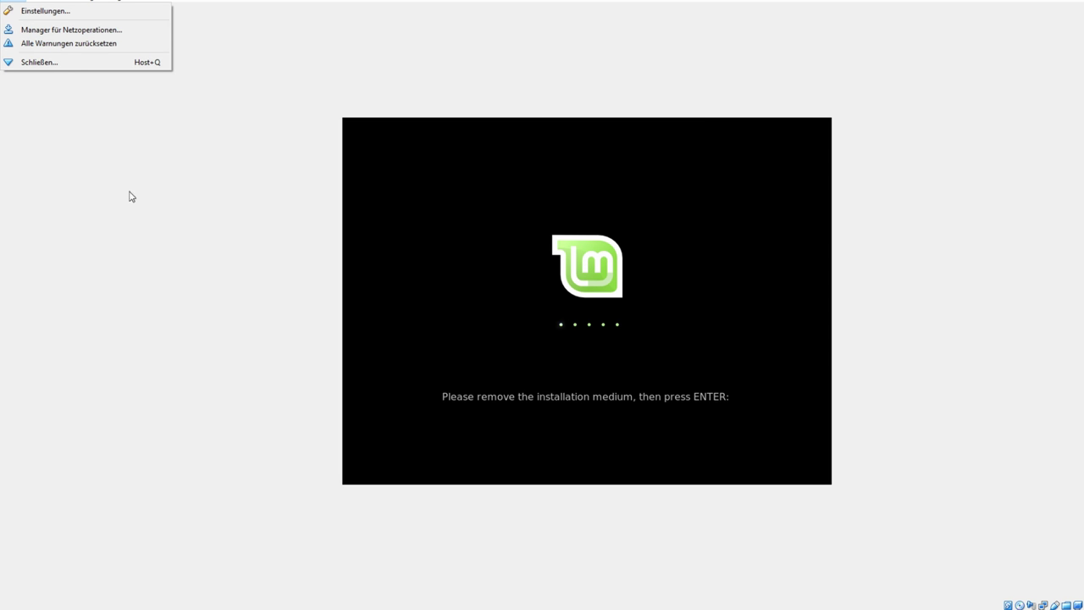
mouse_move(159, 4)
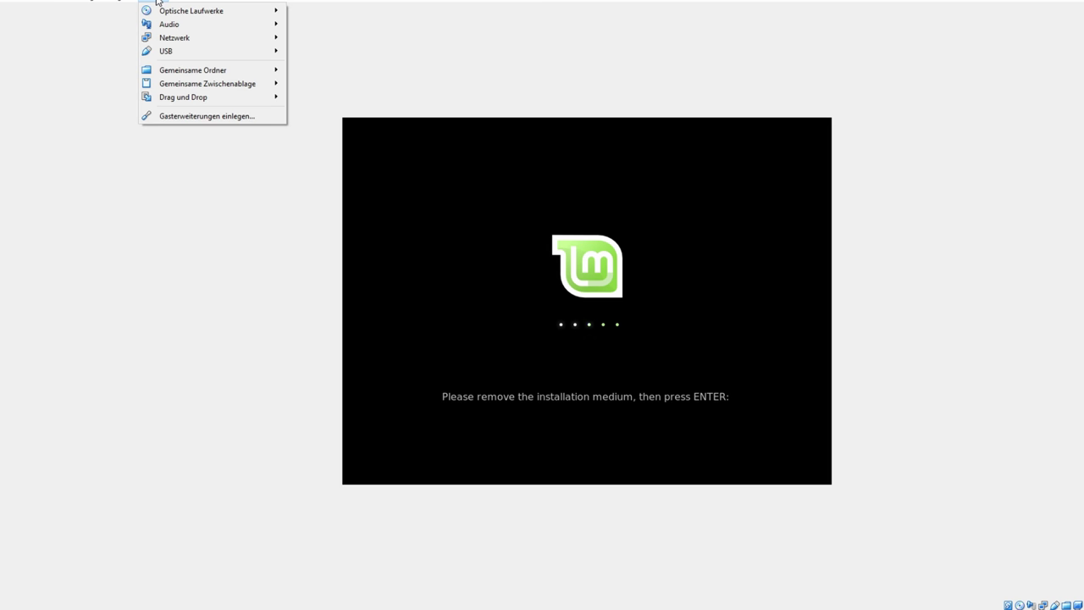
mouse_move(268, 15)
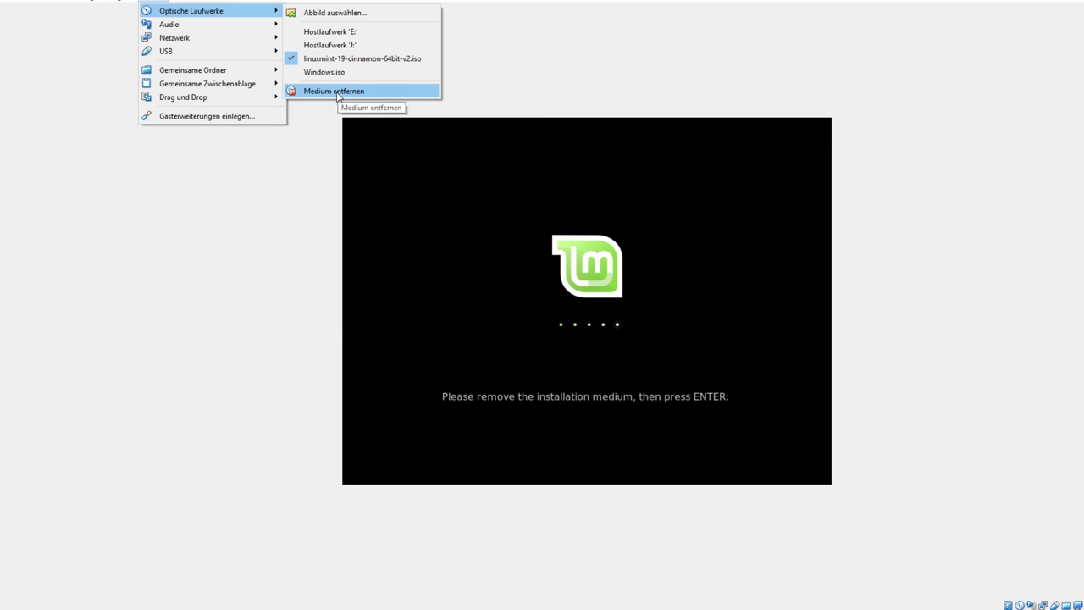
click(339, 93)
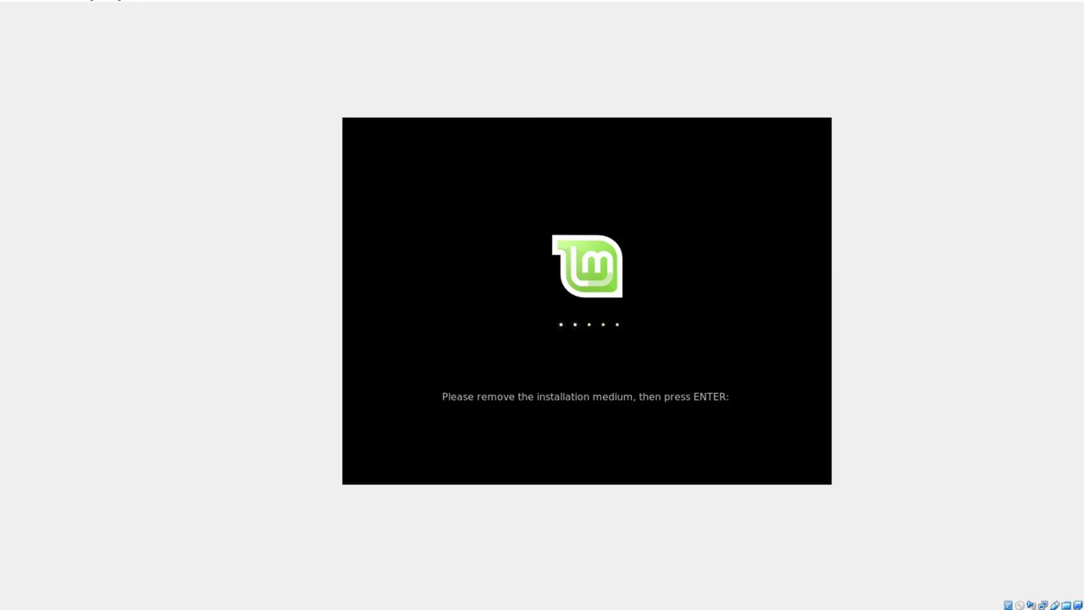
key(Return)
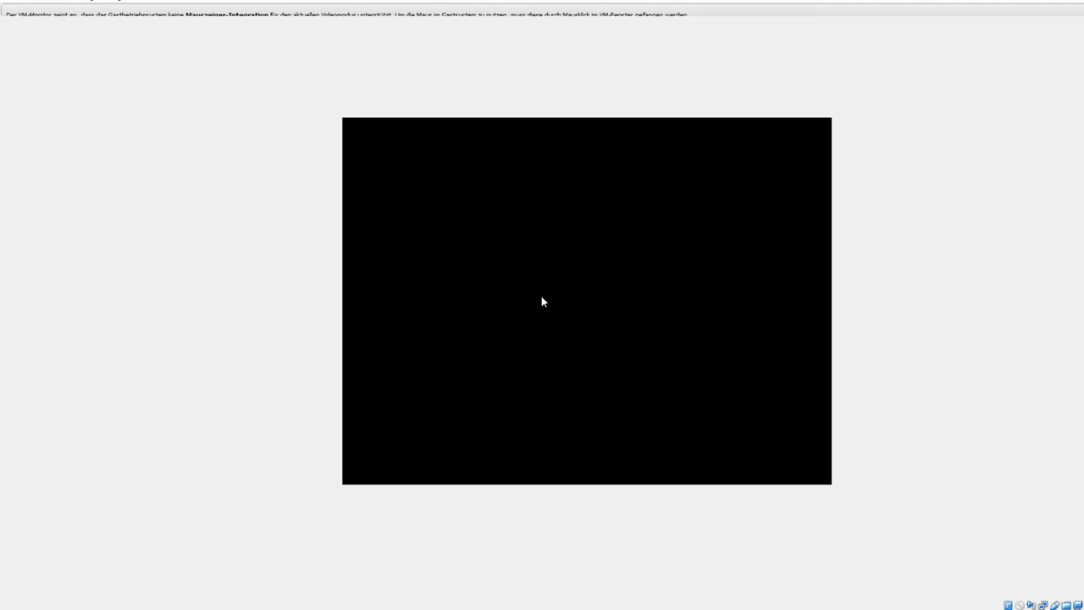
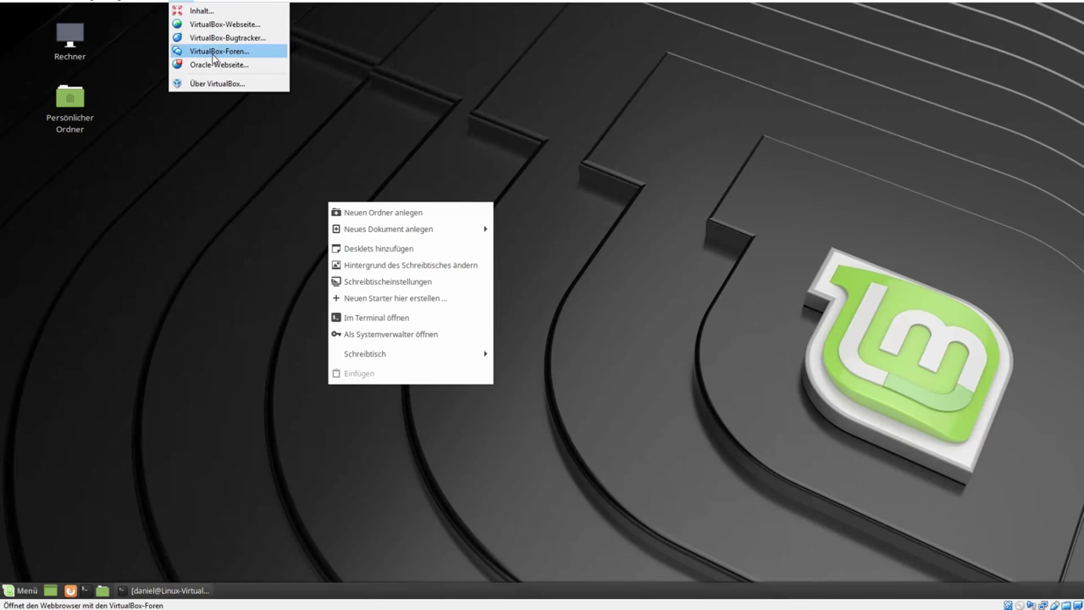
Insert the VBox_GAs_5.2.22 Guest Additions CD image from the Geräte menu.
mouse_move(157, 5)
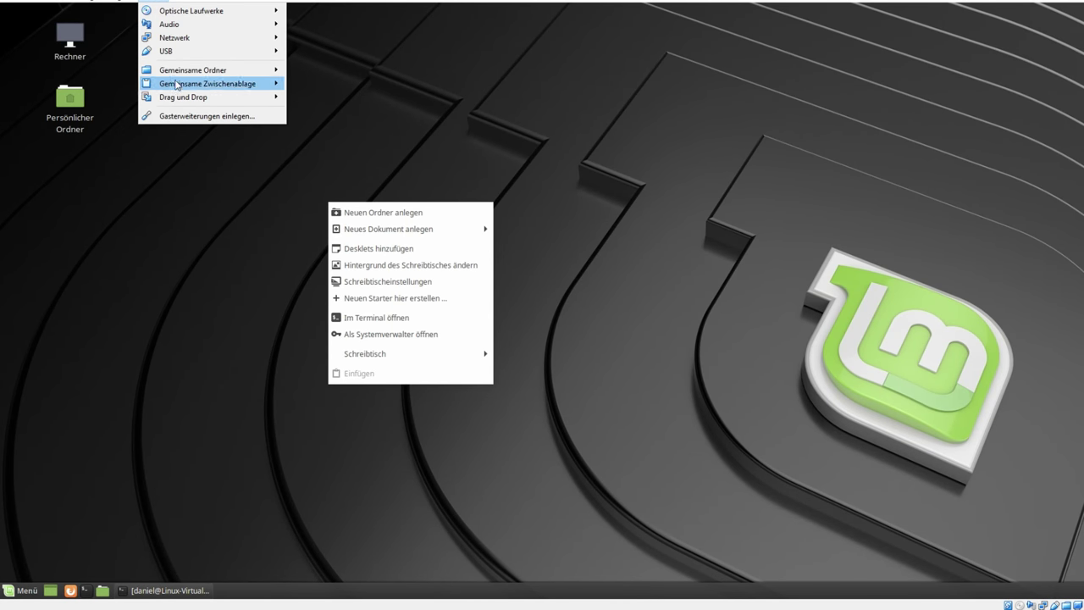
mouse_move(199, 72)
mouse_move(263, 84)
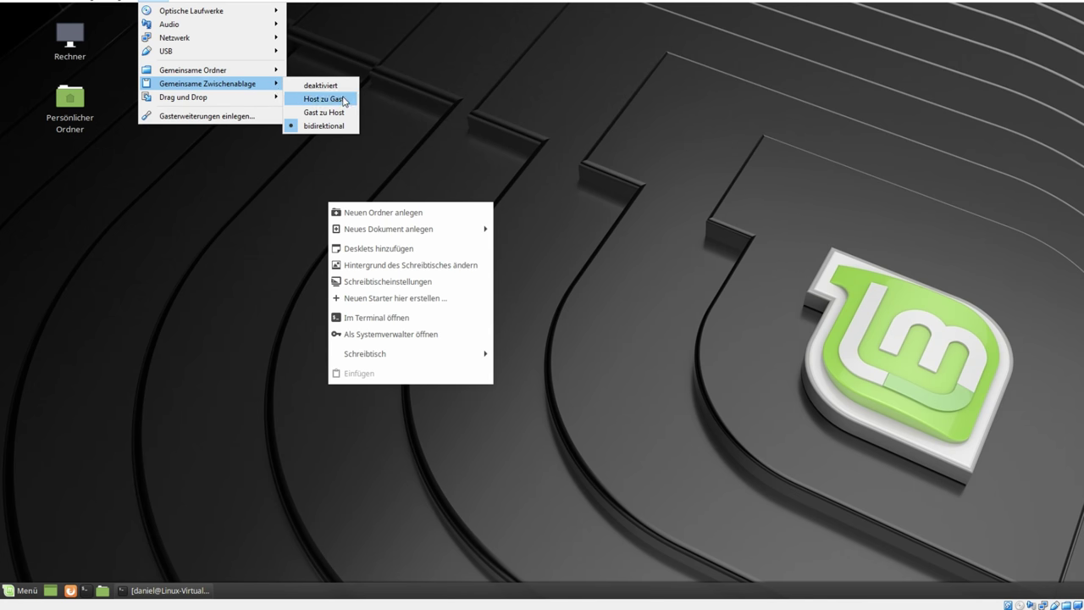
click(254, 117)
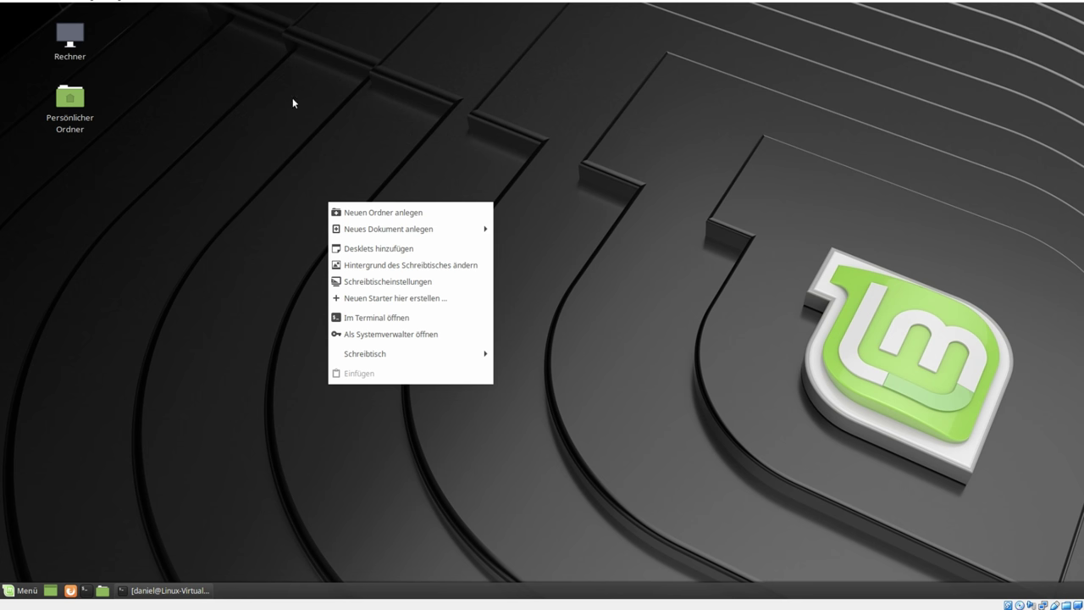
click(591, 172)
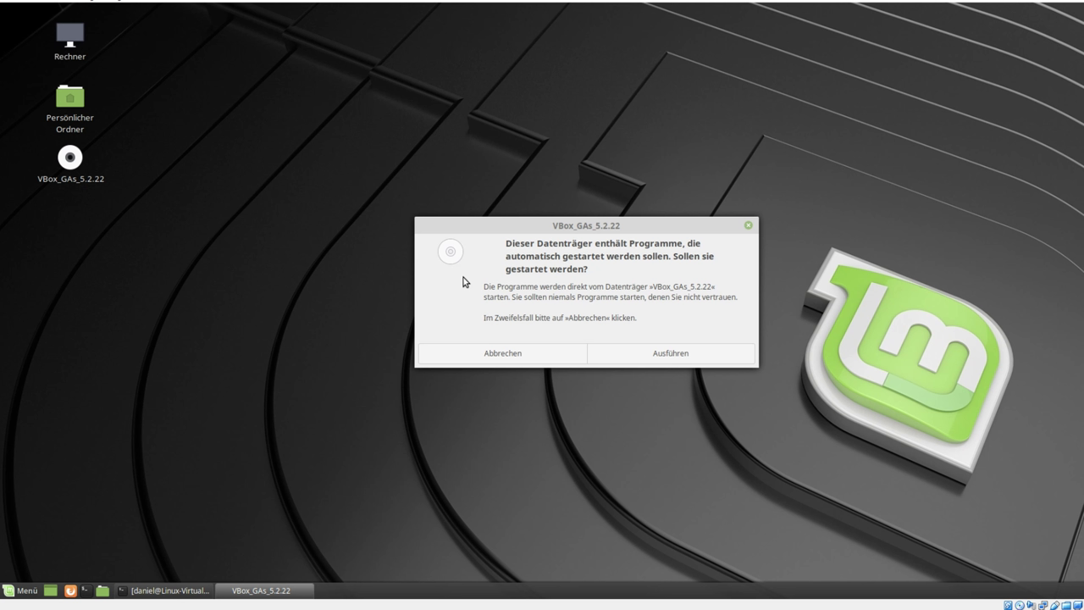
Run the Guest Additions installer from the disc and authenticate with the administrator password.
click(699, 358)
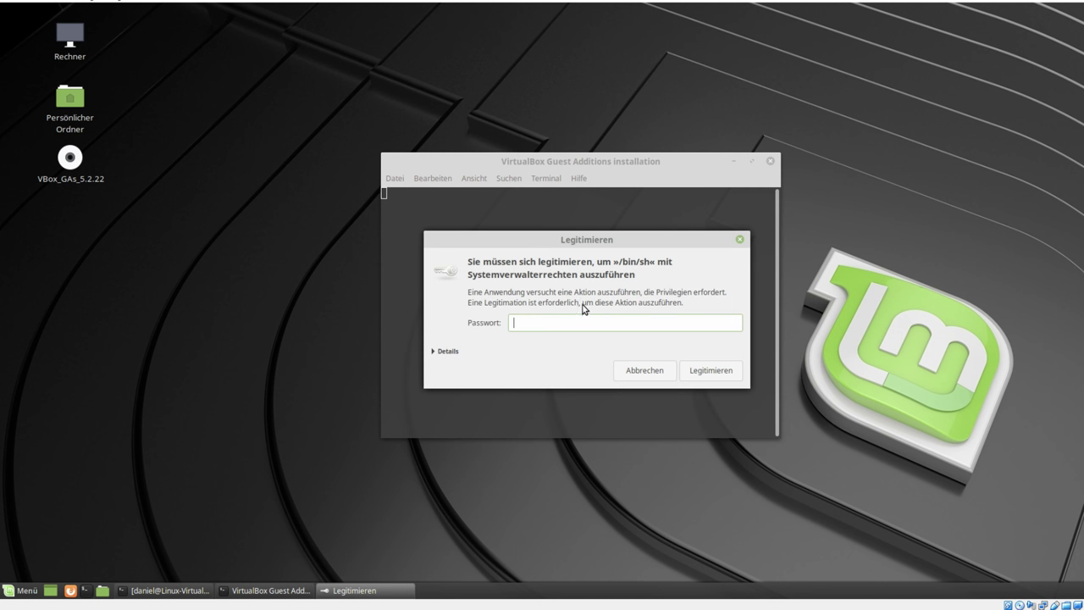
click(184, 591)
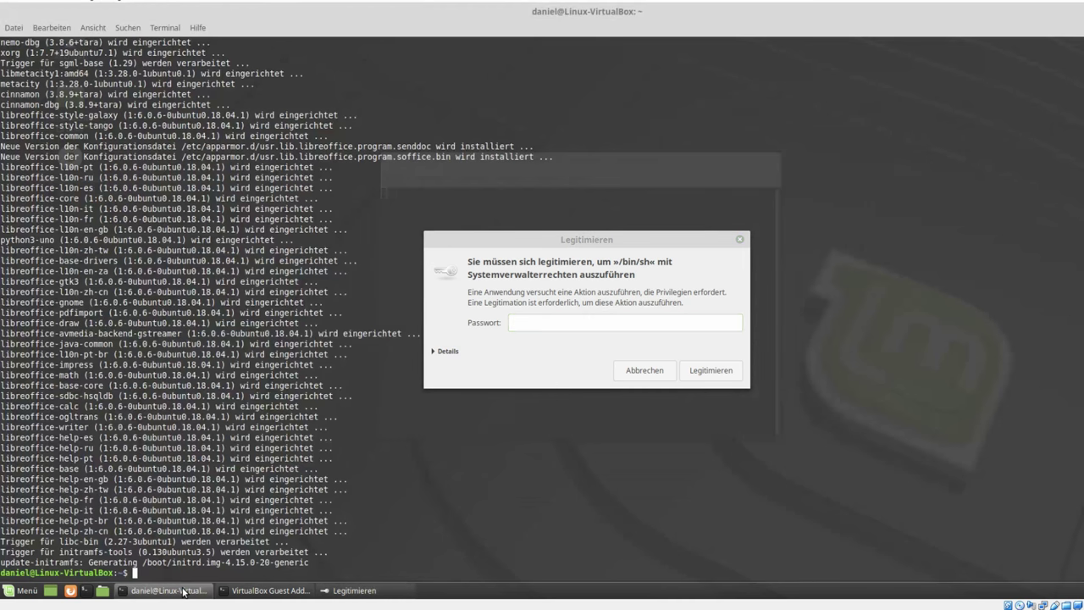
click(184, 591)
click(638, 320)
text(•)
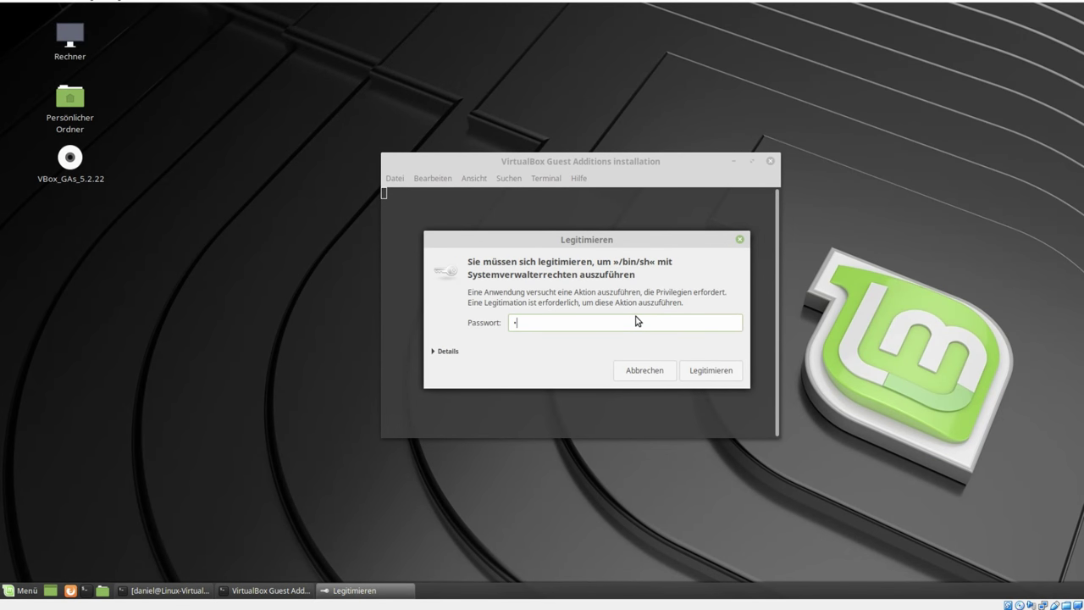
text(•••••••••)
key(Return)
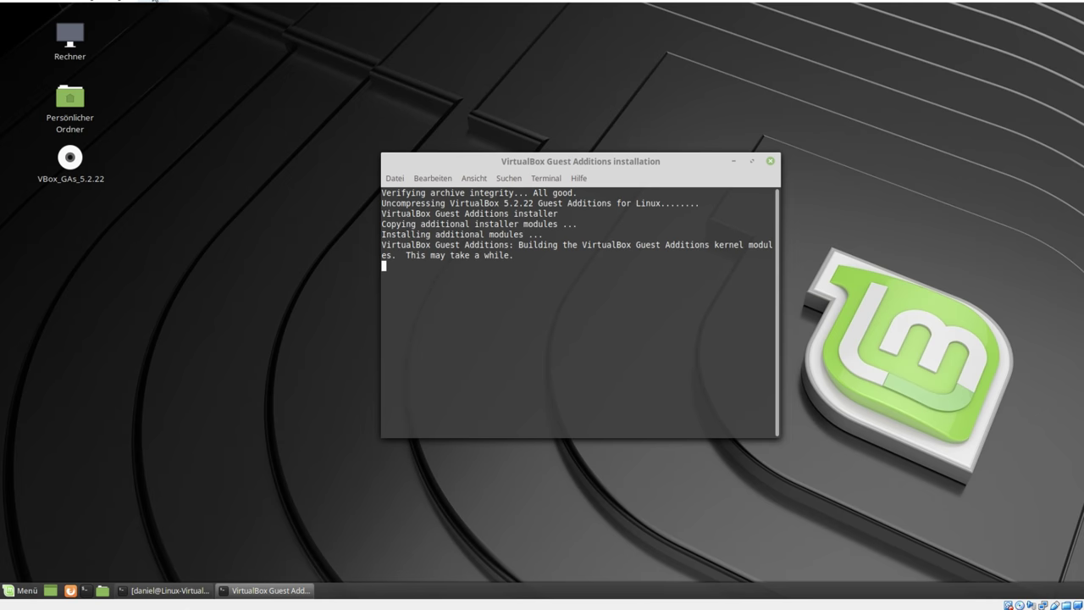
click(153, 1)
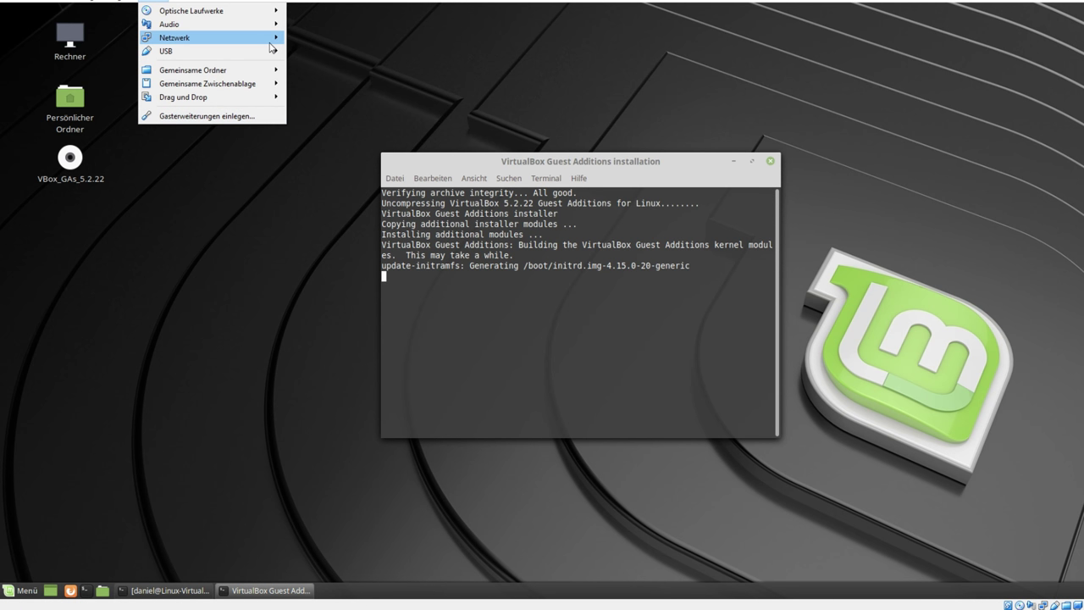
Confirm the network adapter stays on NAT, then try opening sf_Maple_Exchange and dismiss its permission error.
mouse_move(271, 47)
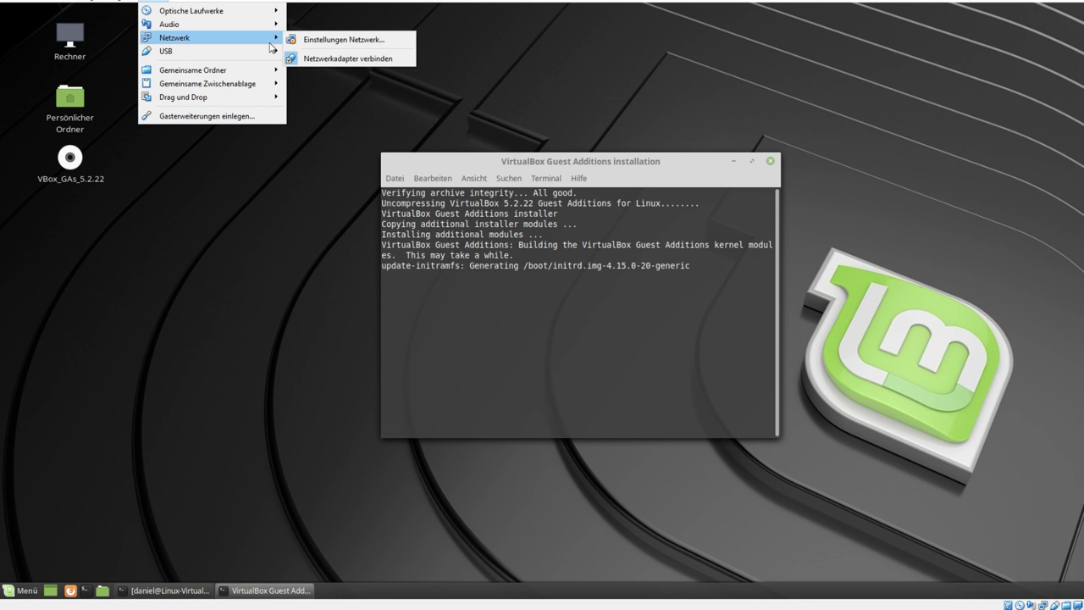
click(329, 40)
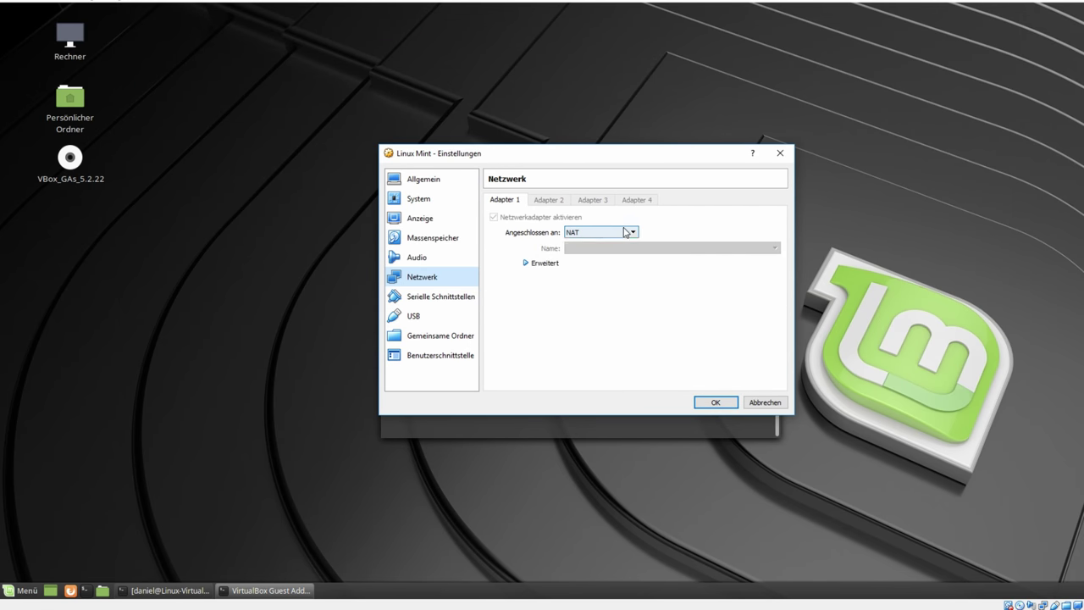
click(632, 232)
click(632, 232)
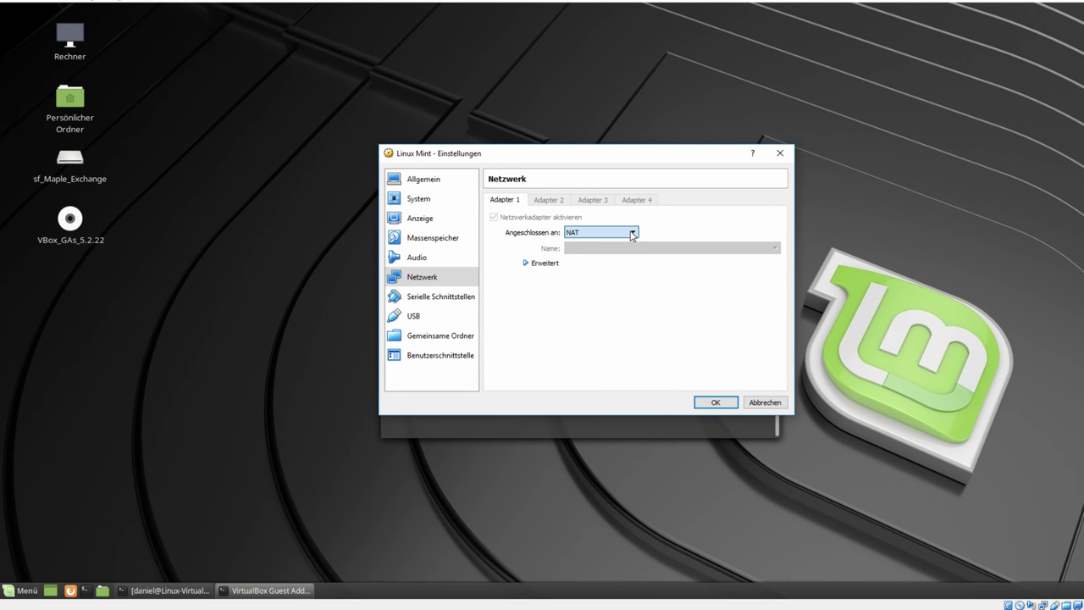
click(780, 153)
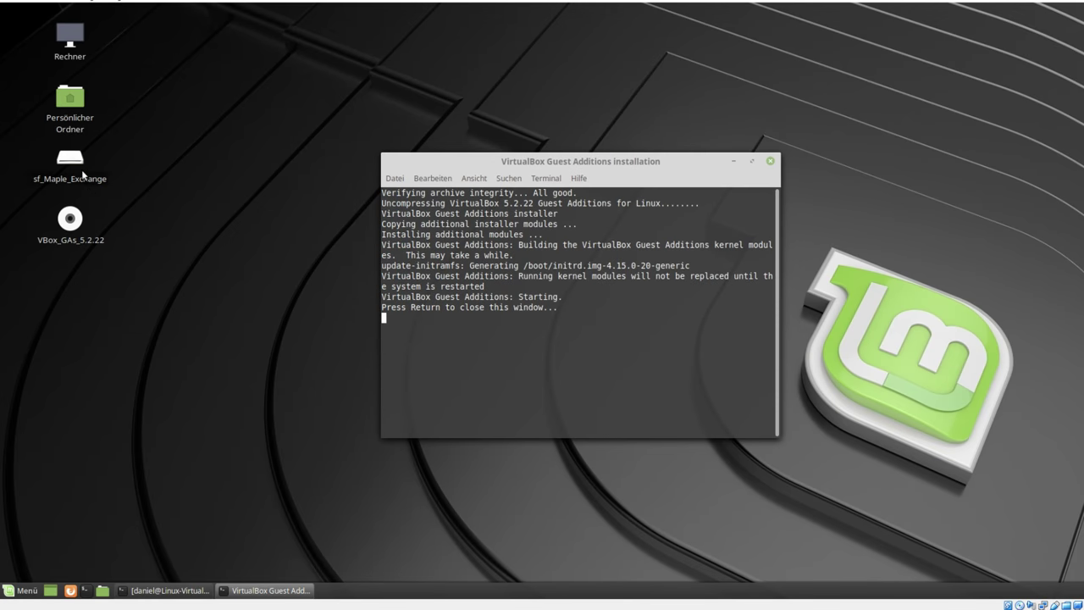
double_click(78, 172)
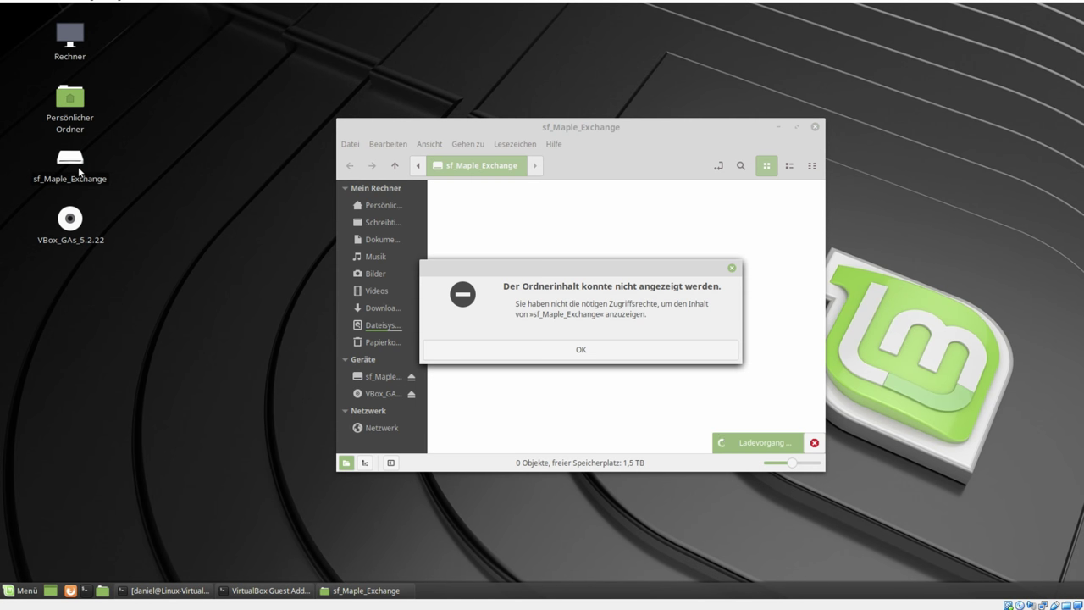
click(619, 348)
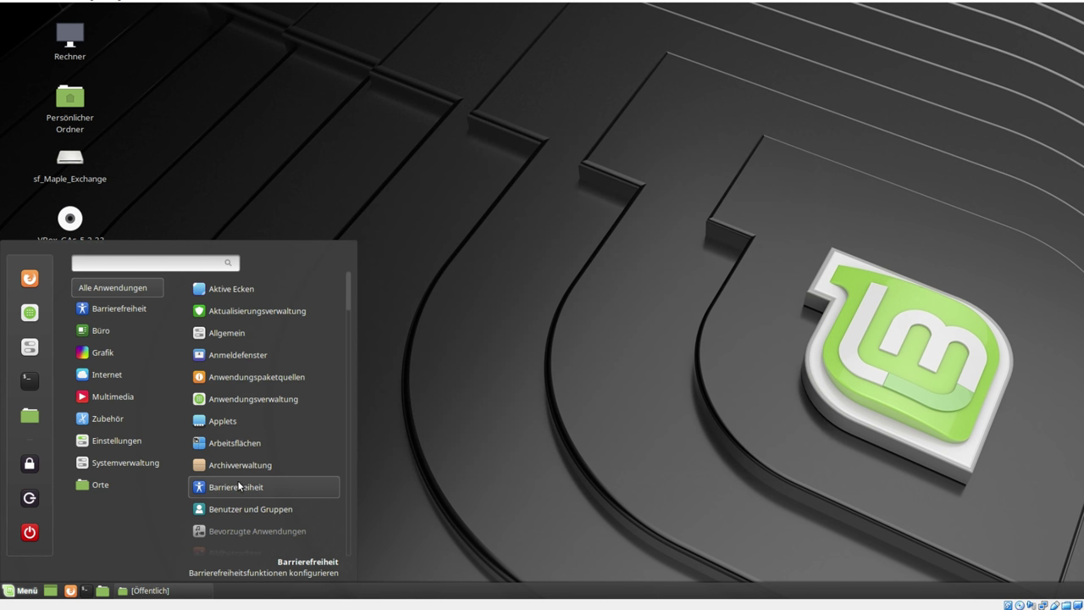
Launch Benutzer und Gruppen and authenticate with the administrator password.
click(248, 503)
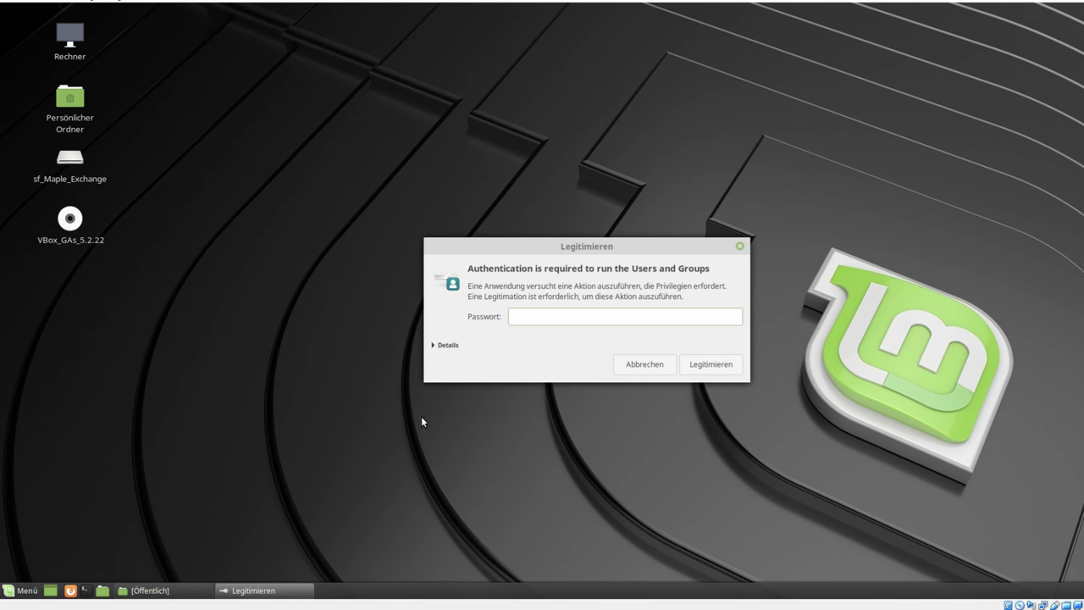
click(21, 591)
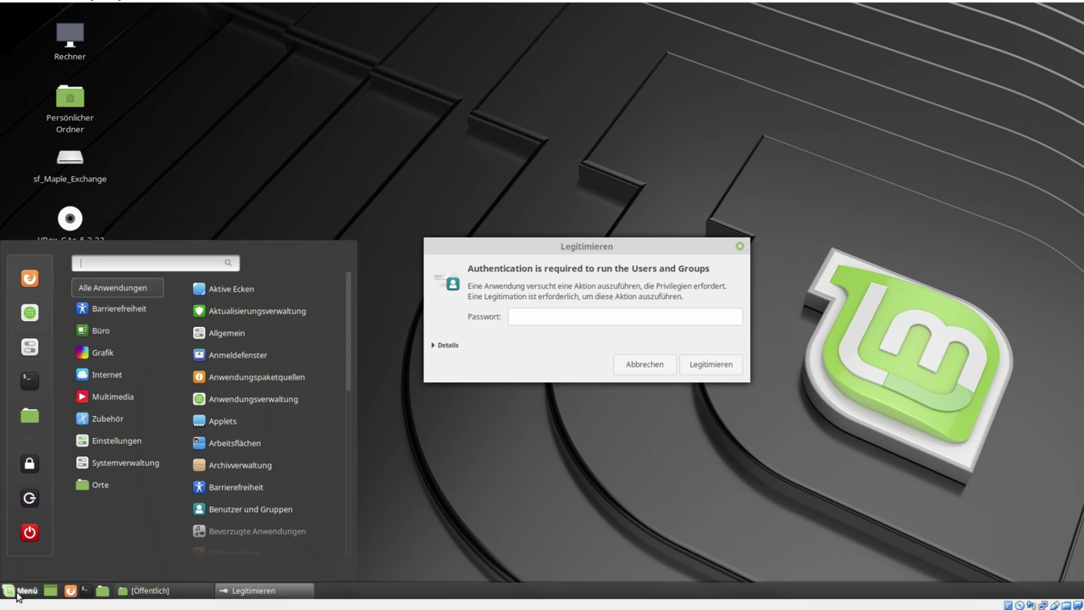
mouse_move(152, 464)
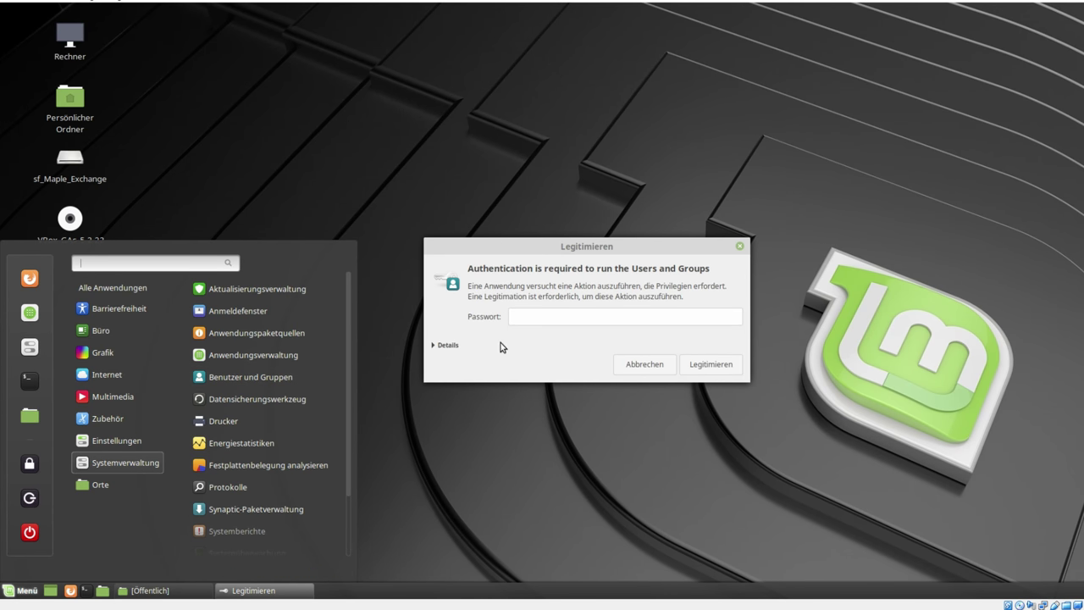
click(538, 315)
text(****)
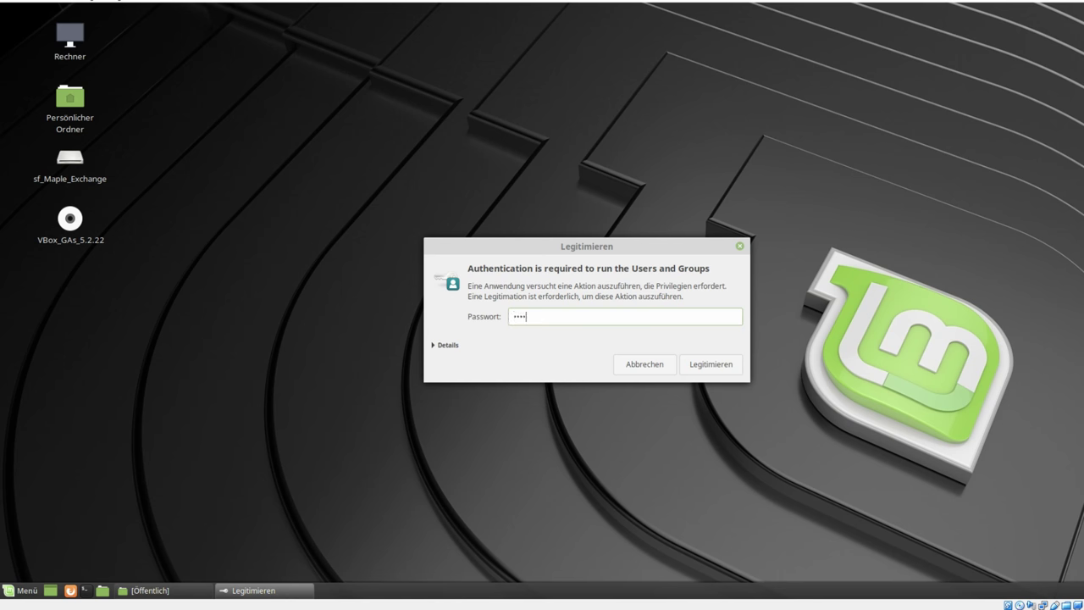
text(*****)
key(Return)
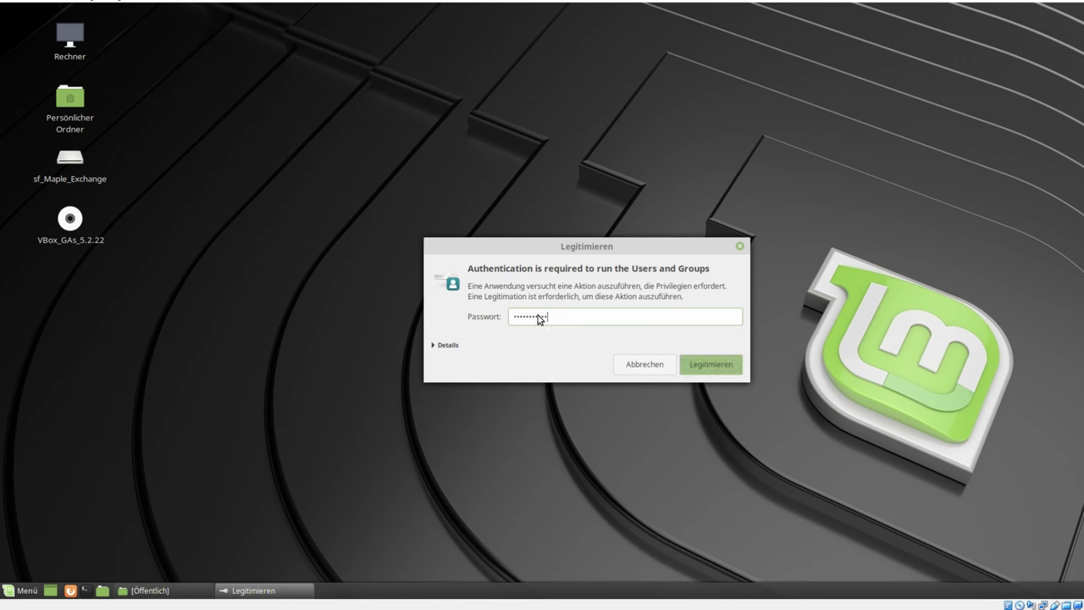
Confirm the user account's group memberships include vboxsf, then close the tool.
click(464, 208)
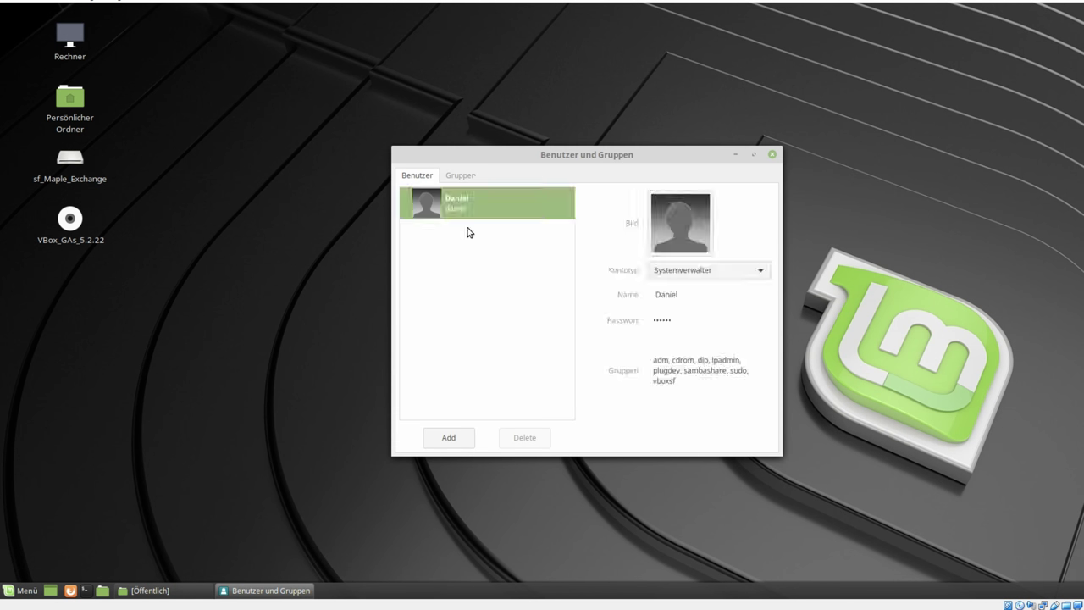
click(680, 368)
scroll(573, 407, down, 3)
scroll(572, 408, down, 5)
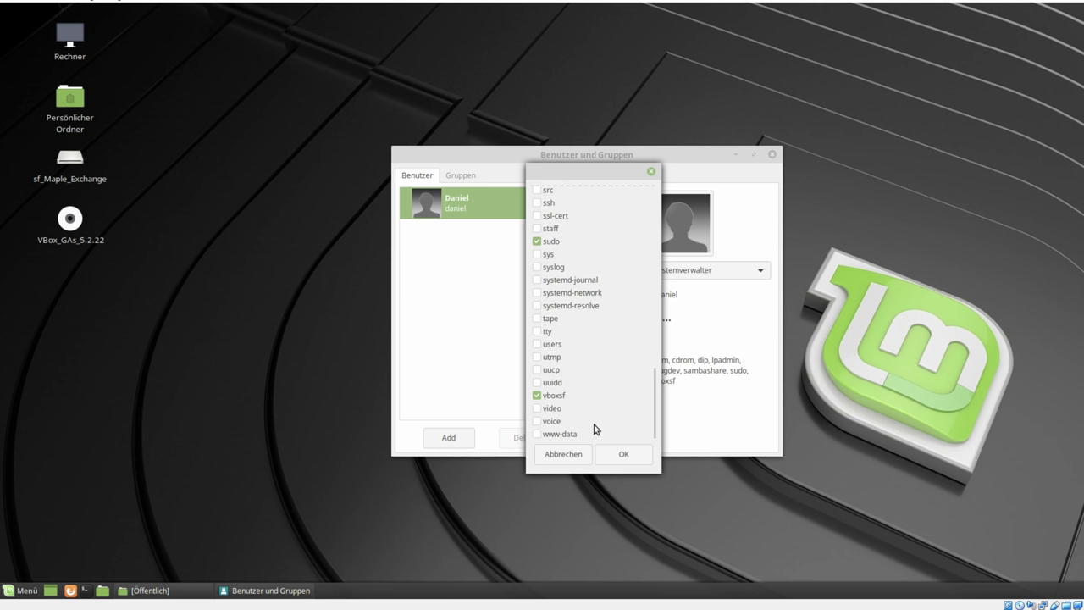
click(631, 458)
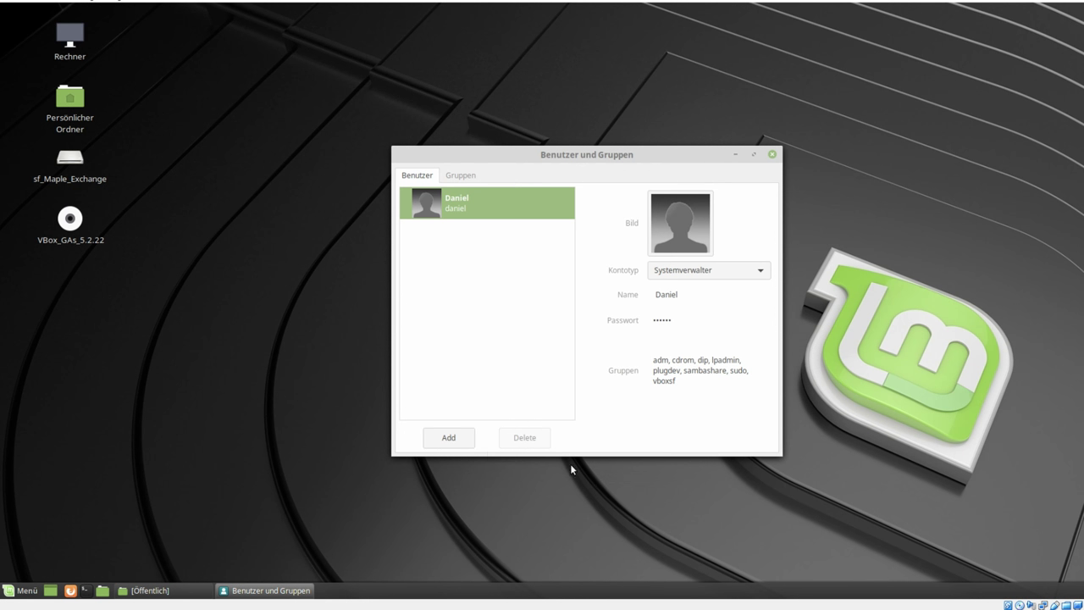
click(772, 154)
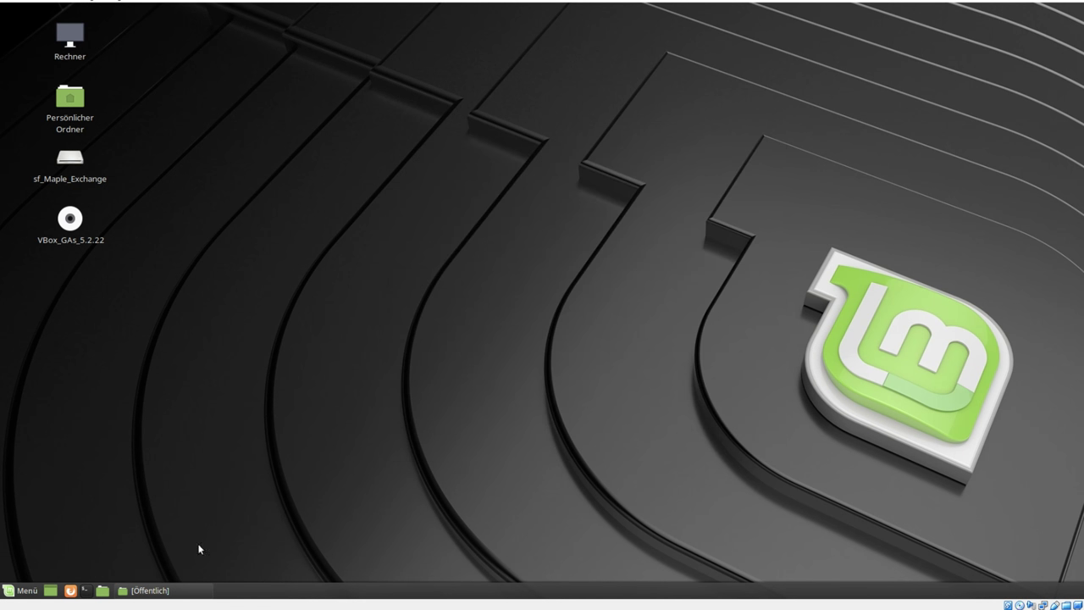
Restart the virtual machine from the Menü's shutdown options.
click(26, 588)
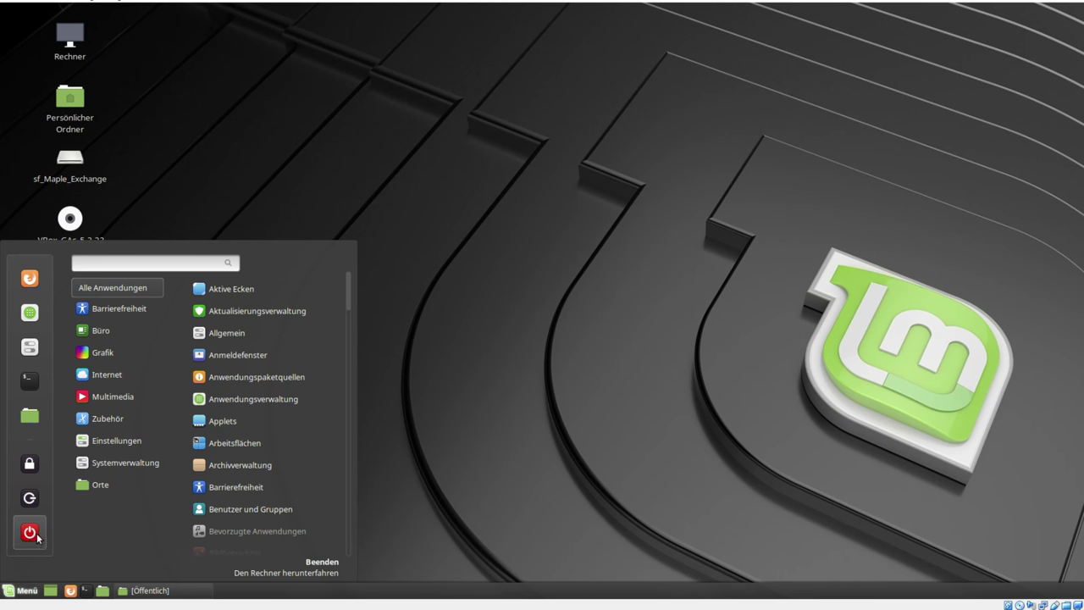
click(30, 533)
click(566, 329)
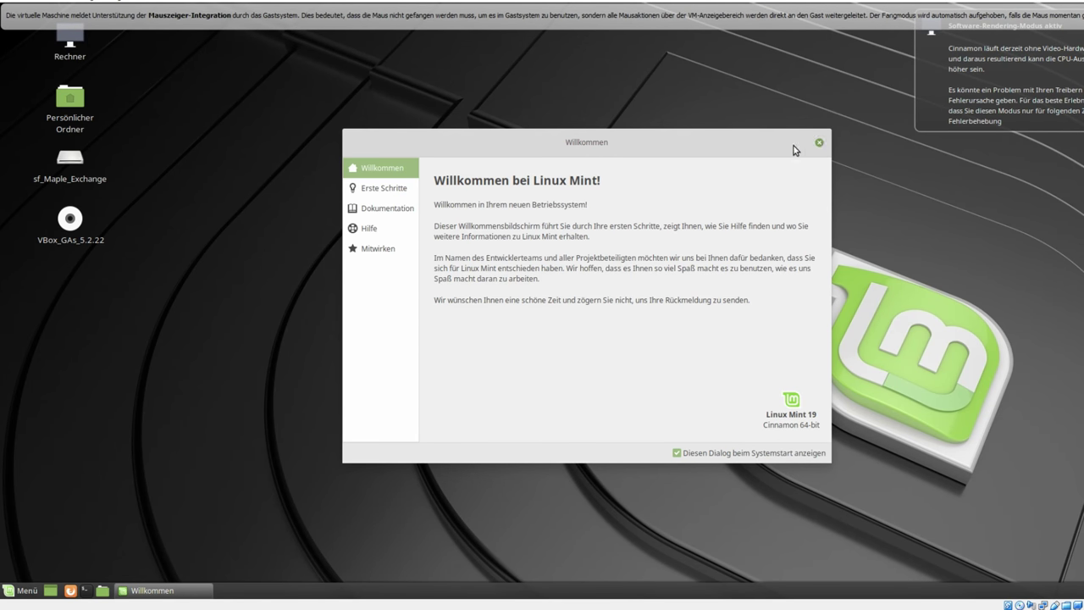
Close the welcome screen, open sf_Maple_Exchange and view test.txt in the text editor.
click(819, 142)
click(71, 166)
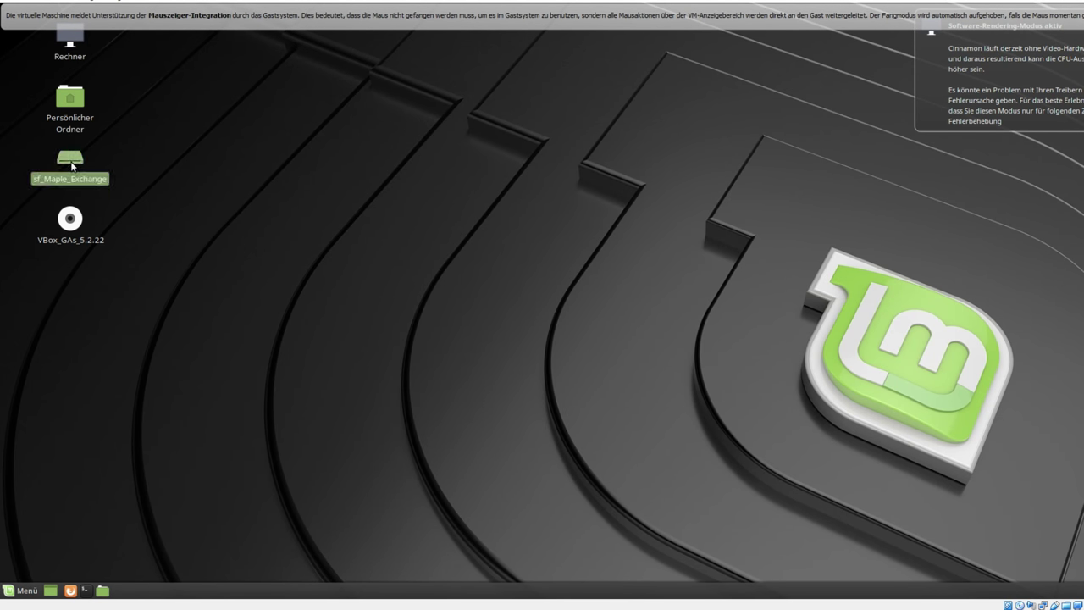
double_click(71, 166)
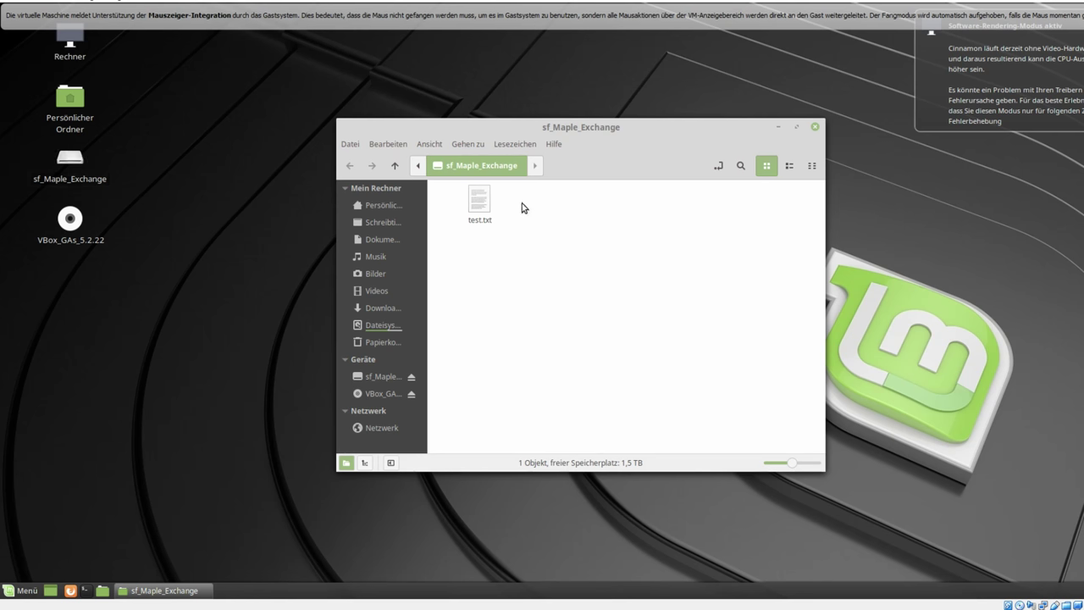
double_click(477, 206)
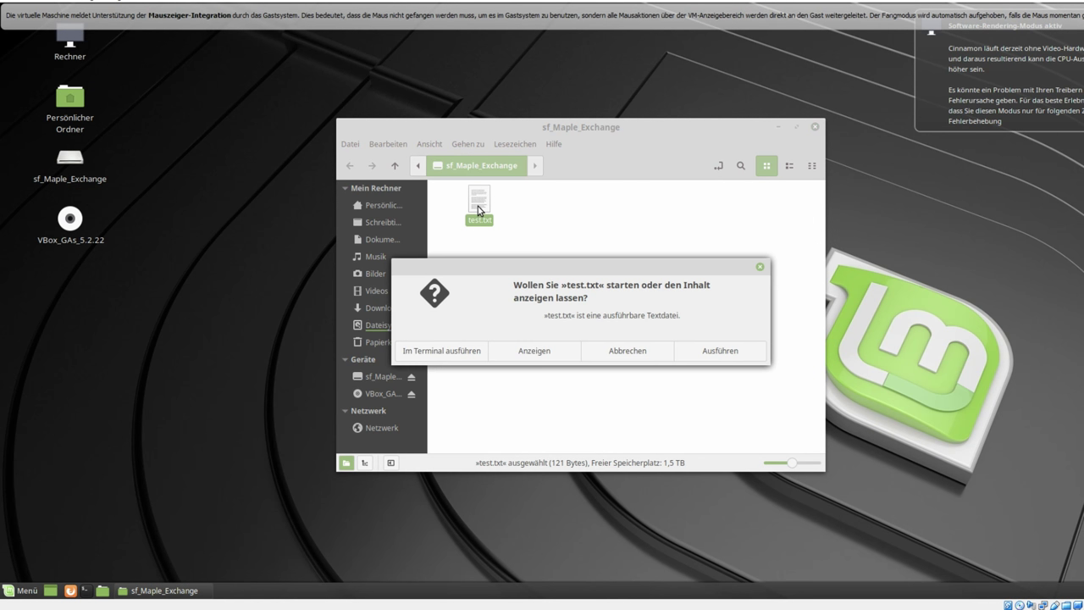
click(519, 352)
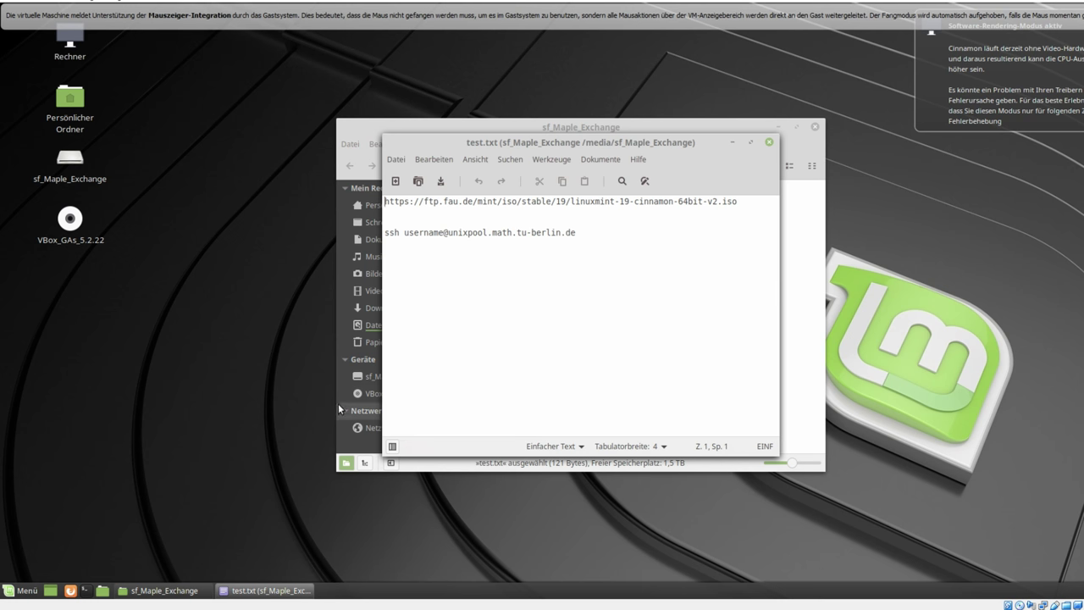
Open a terminal and SSH into unixpool.math.tu-berlin.de with -X -Y forwarding using the pool username.
click(85, 590)
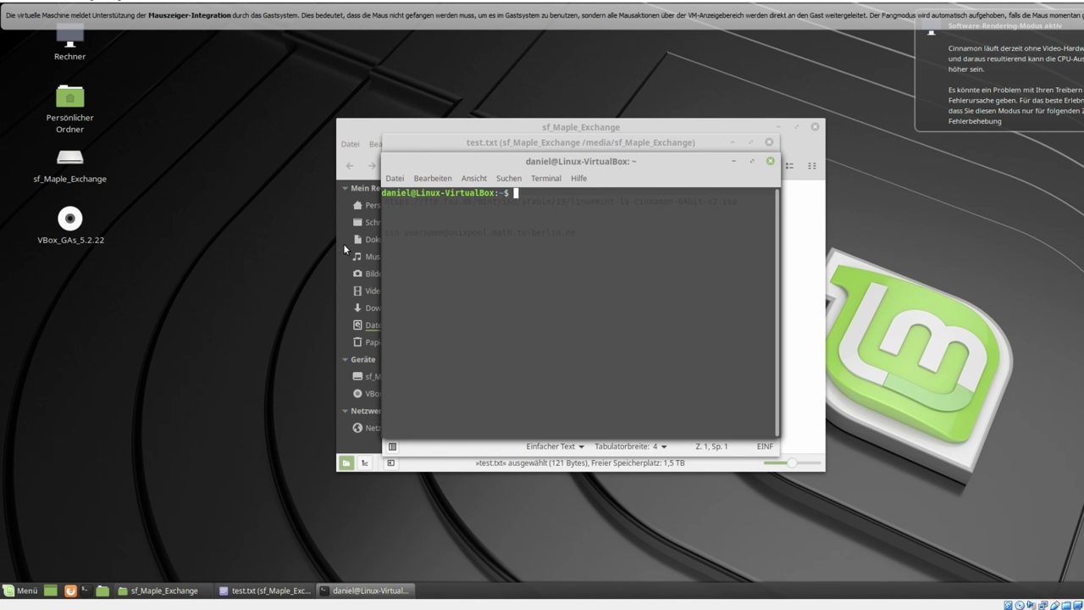
drag(470, 161, 739, 185)
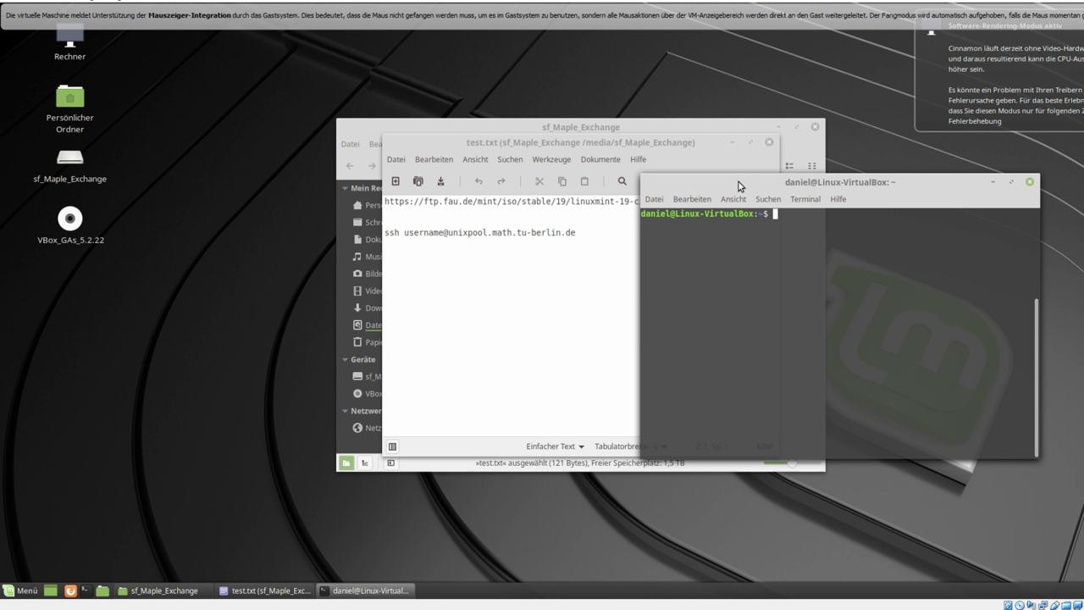
text(ssh -X -Y lvc117@unixpool.math.tu-berlin.de)
key(Left)
key(Left)
key(Left)
key(Left)
key(Left)
key(Left)
key(Left)
key(Left)
key(Left)
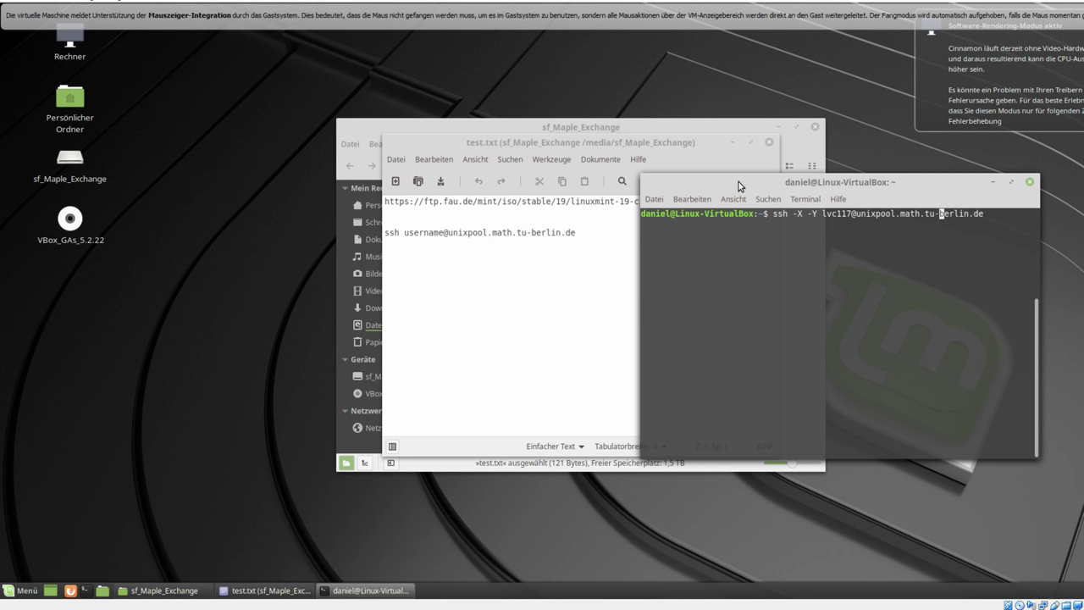
key(Left)
key(Left)
key(Left)
key(Left)
key(Left)
key(Left)
key(Left)
key(Left)
key(Left)
key(Left)
key(Left)
key(Left)
key(Left)
key(Left)
key(Left)
key(Left)
key(Left)
key(Left)
key(Left)
key(Left)
text(-)
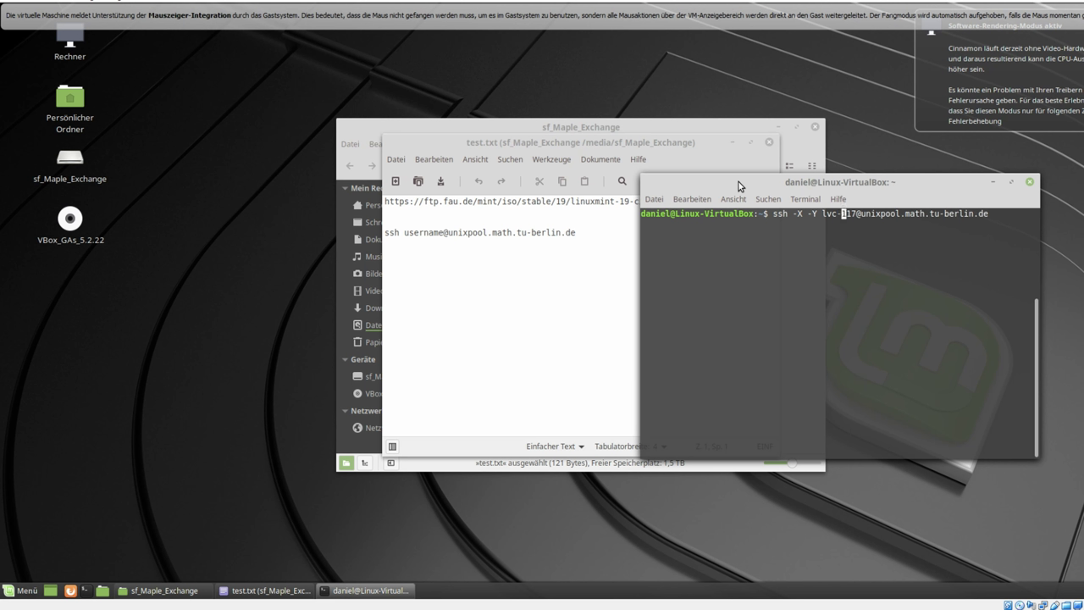
key(Return)
key(Return)
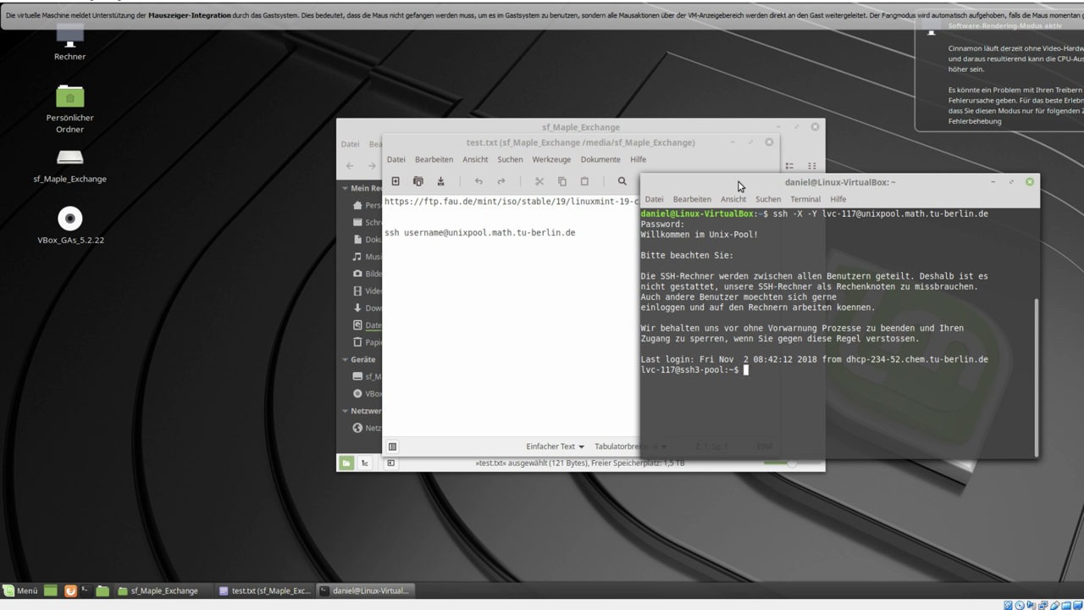
text(maple -X)
Run maple -X, clear the line, then launch Maple's GUI in the background with maple -X&.
key(Return)
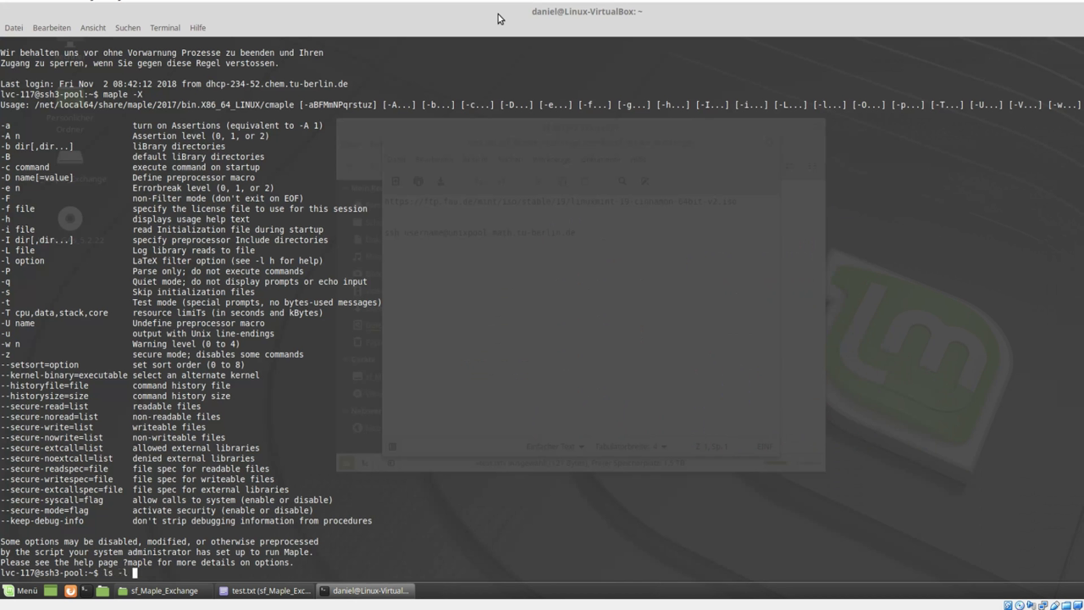
key(Up)
key(ctrl+u)
text(maple -X&)
key(Return)
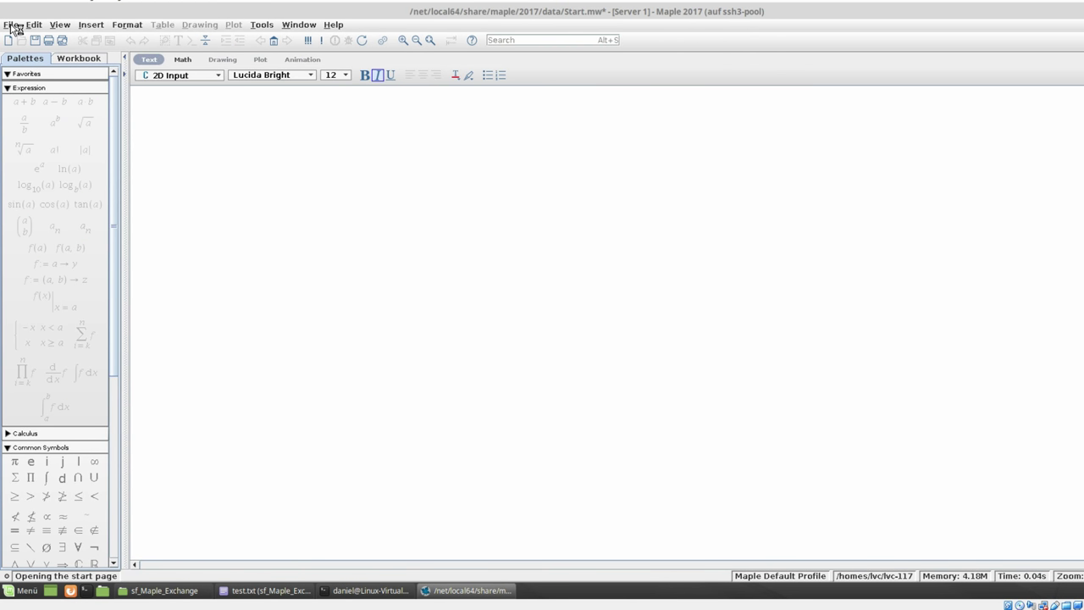
Open the File > Open dialog and select Aufgabe 3.mw in the Ubung 3 folder.
click(13, 24)
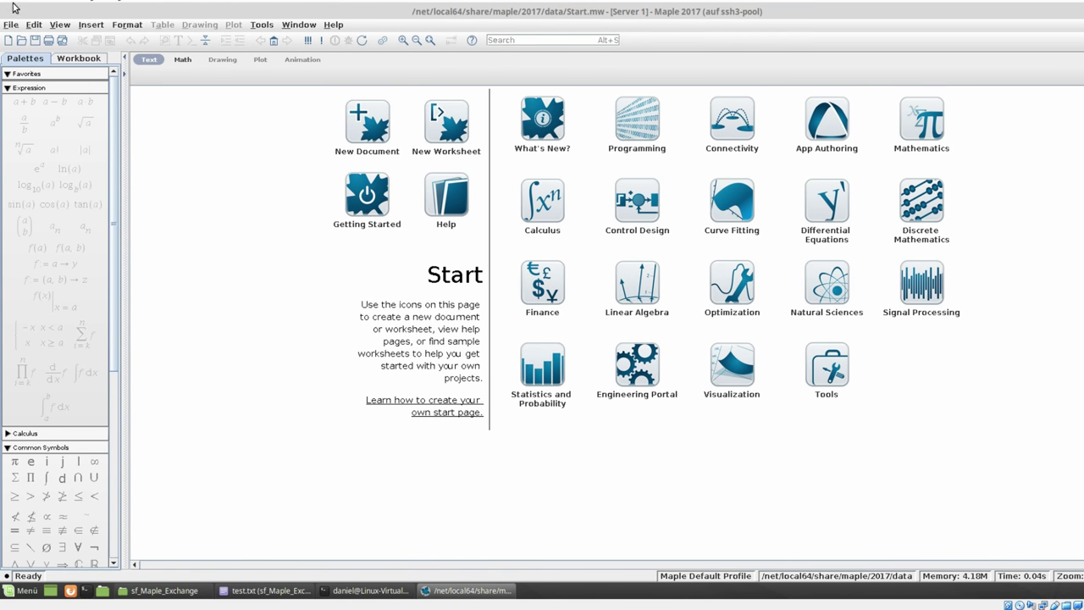
click(11, 28)
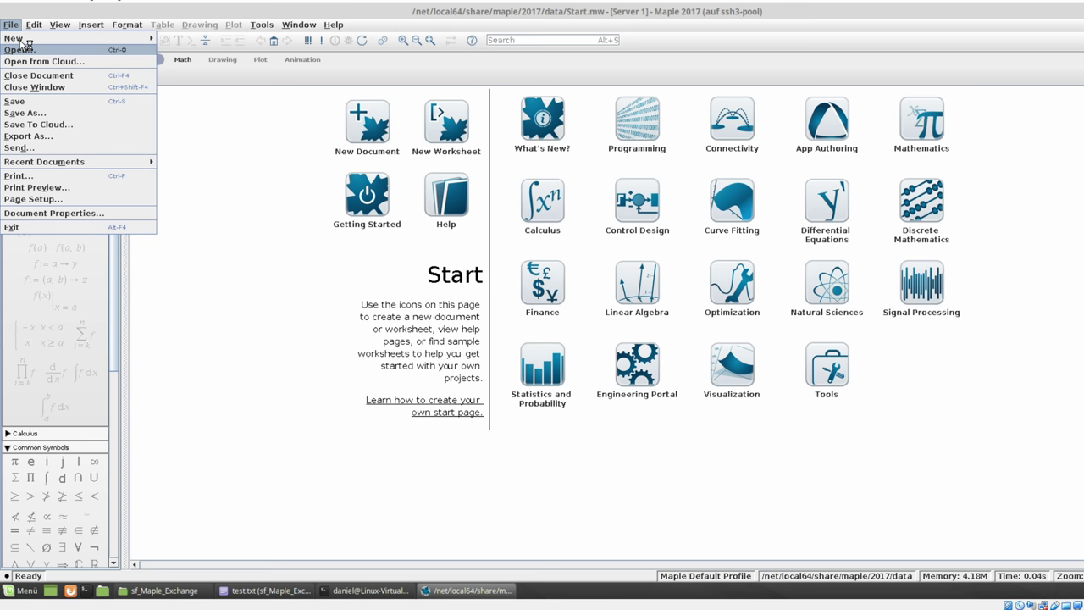
click(28, 49)
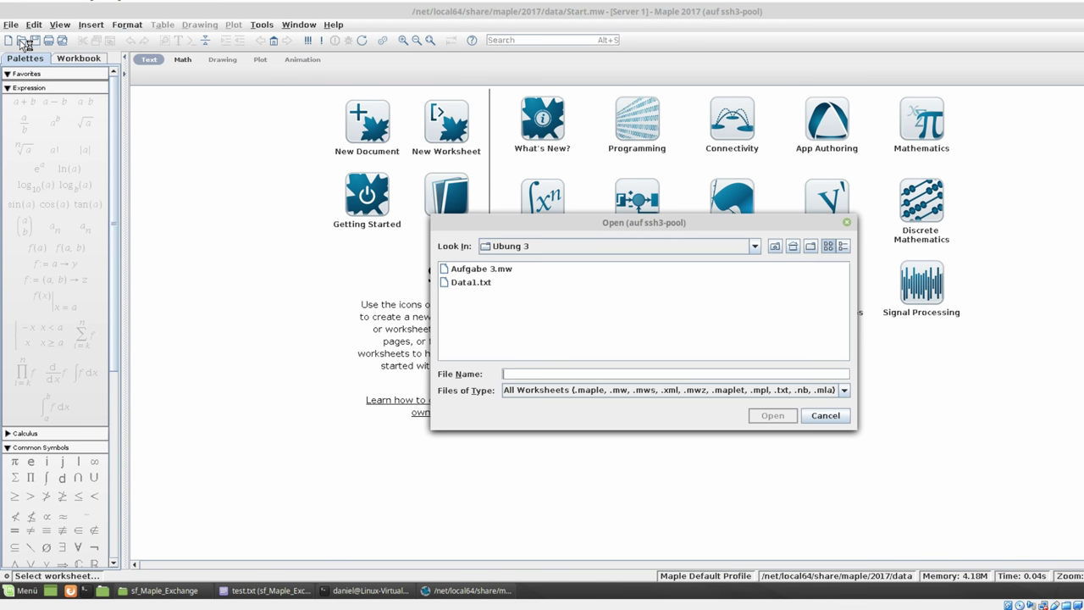
click(485, 269)
Open Aufgabe 3.mw and evaluate a new c := 2 assignment below the display(c1, c2) plot.
click(770, 415)
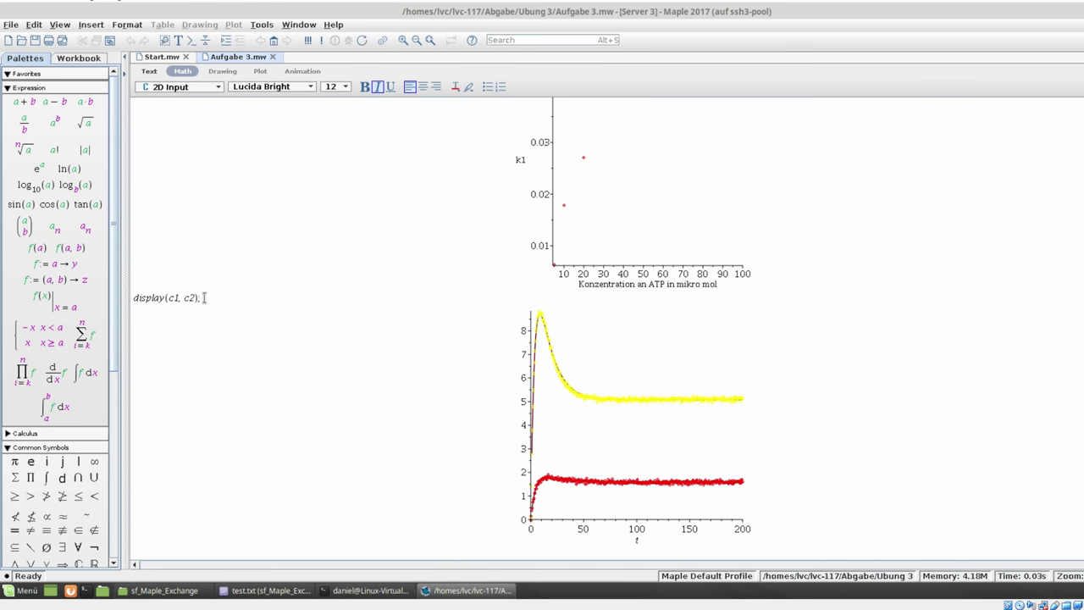
triple_click(198, 298)
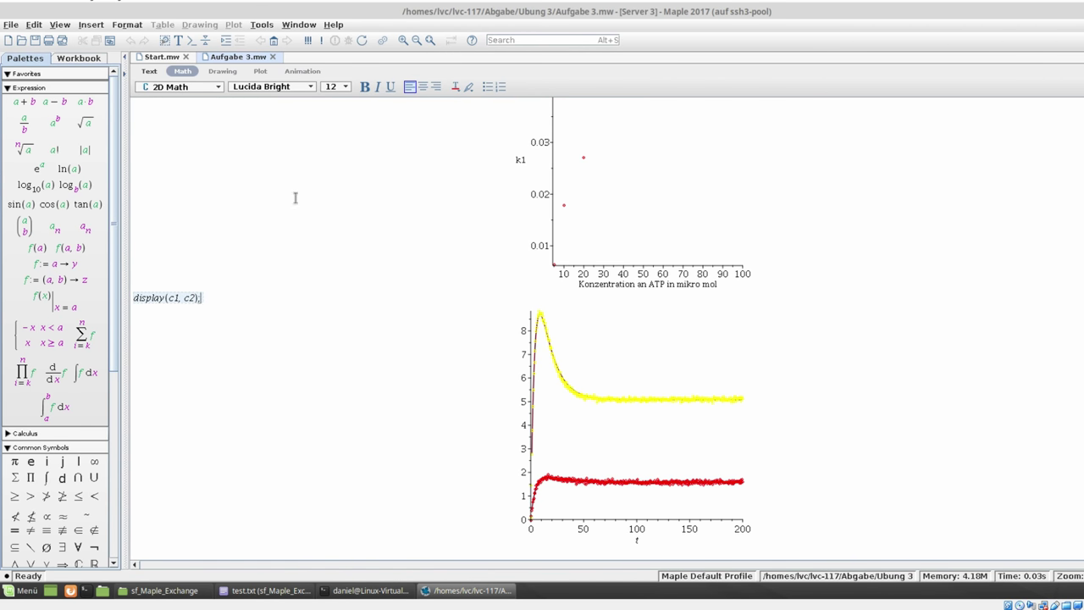
click(205, 552)
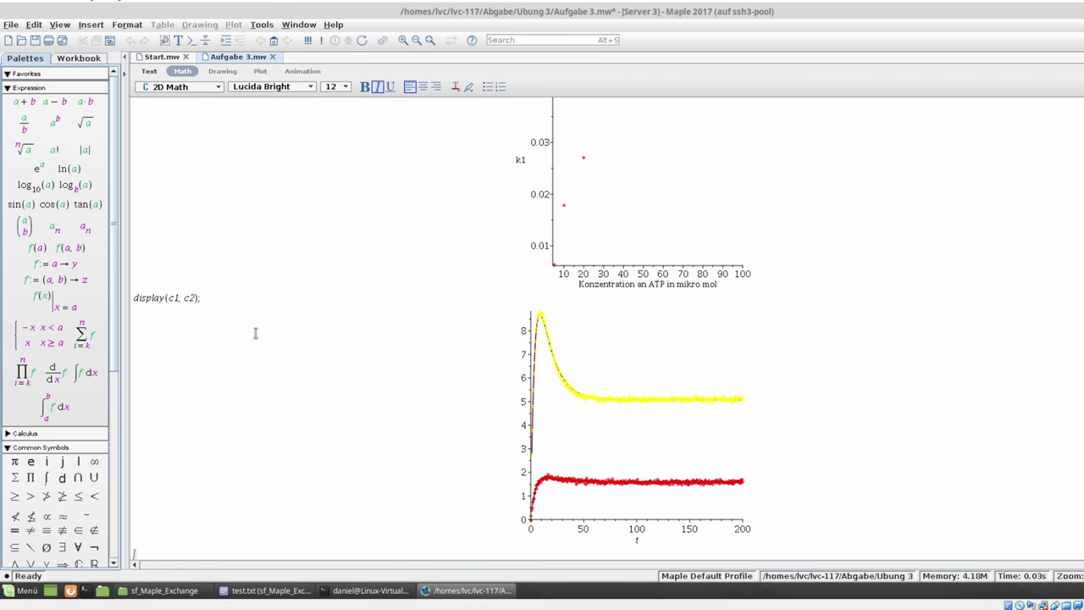
text(d)
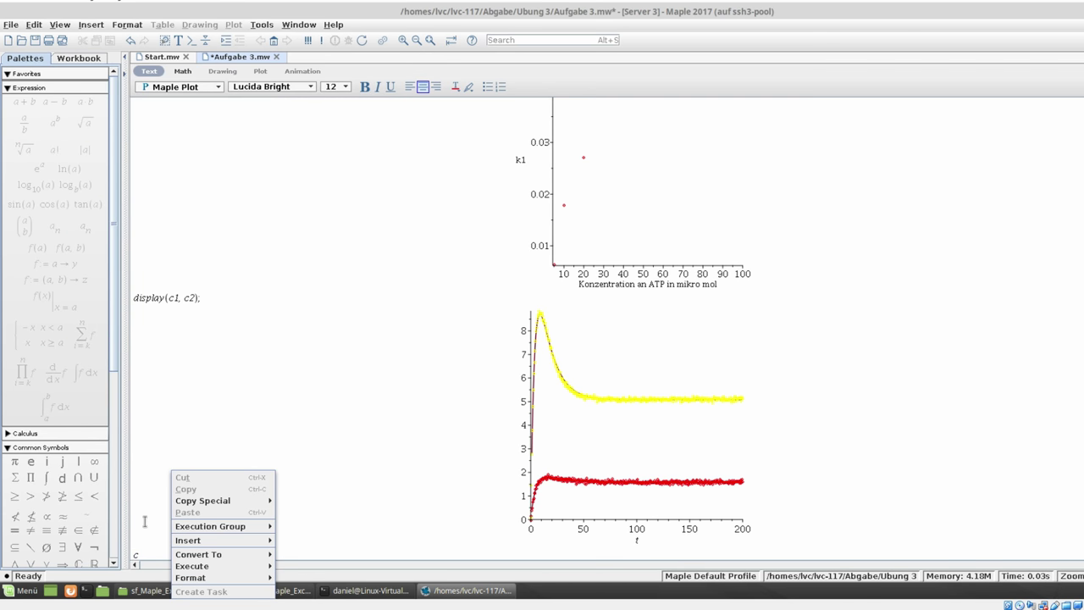
click(139, 516)
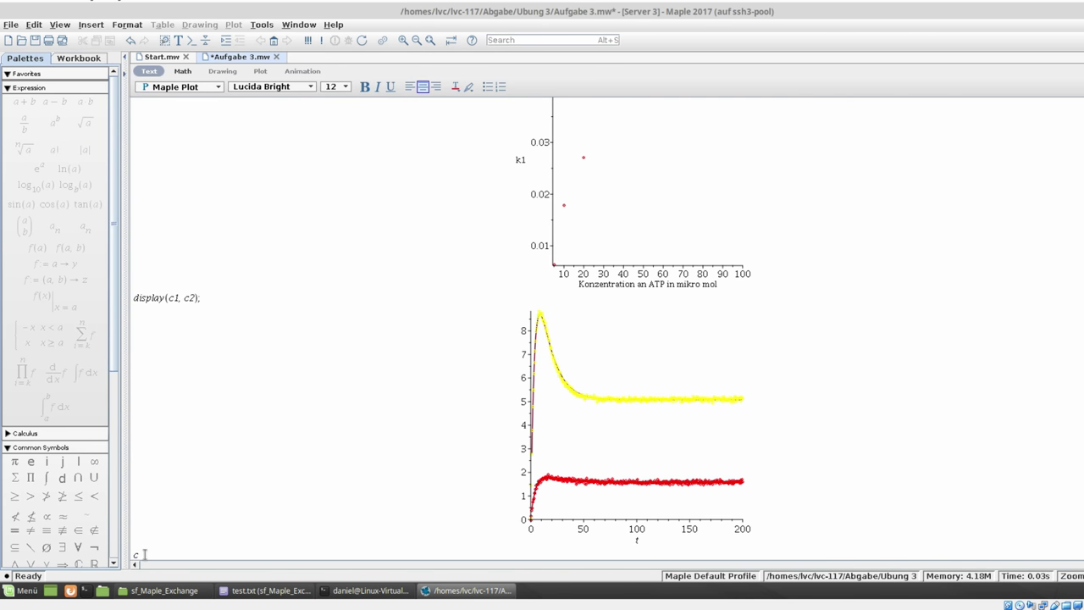
click(145, 551)
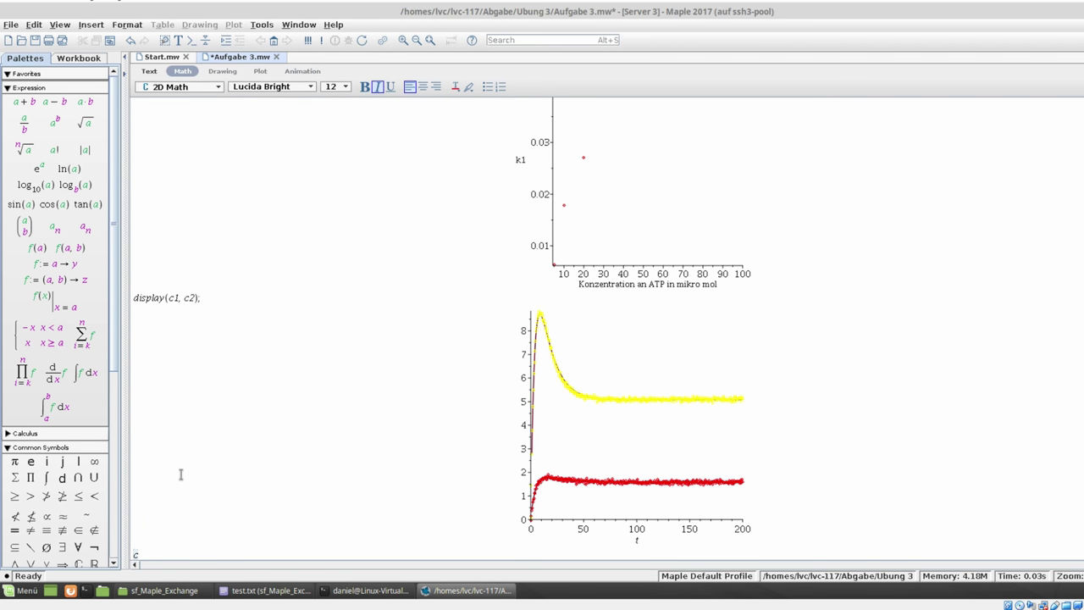
text(:= )
text(2)
text(,)
key(Return)
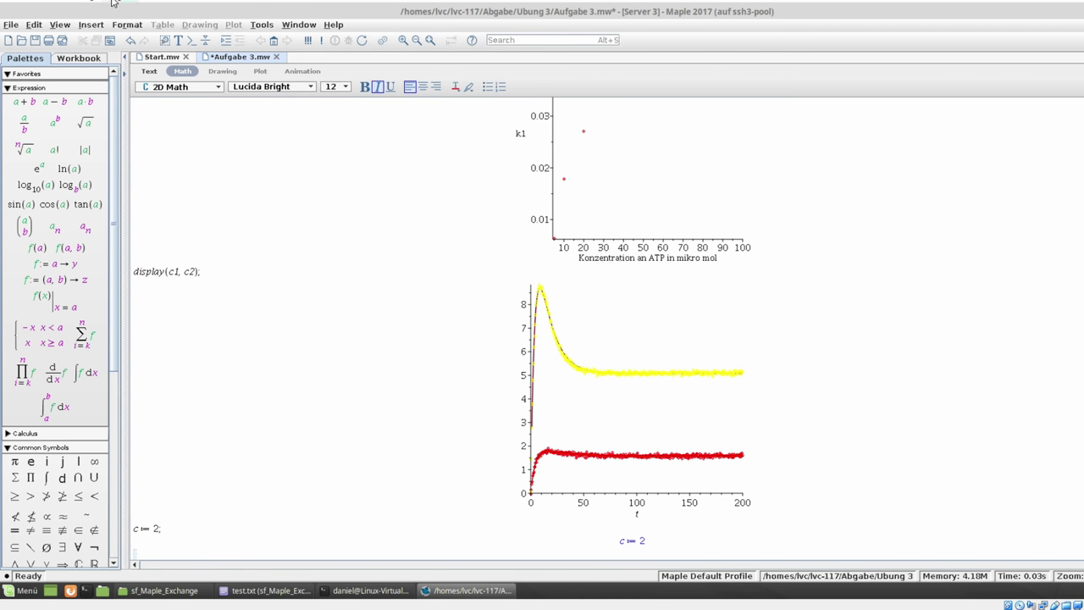
click(157, 3)
mouse_move(258, 84)
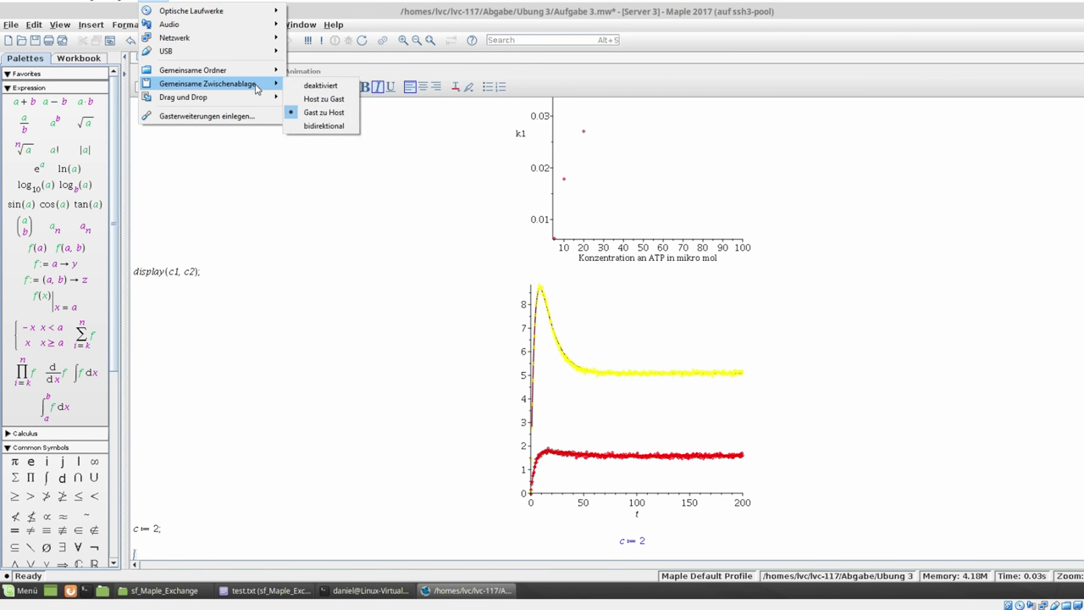
click(323, 126)
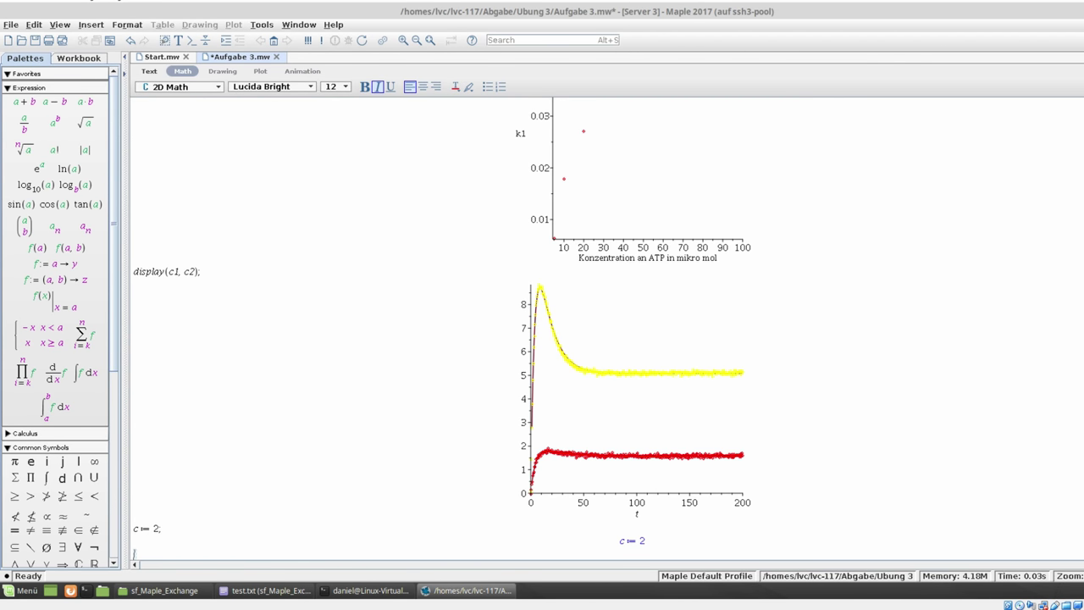
drag(260, 123, 71, 125)
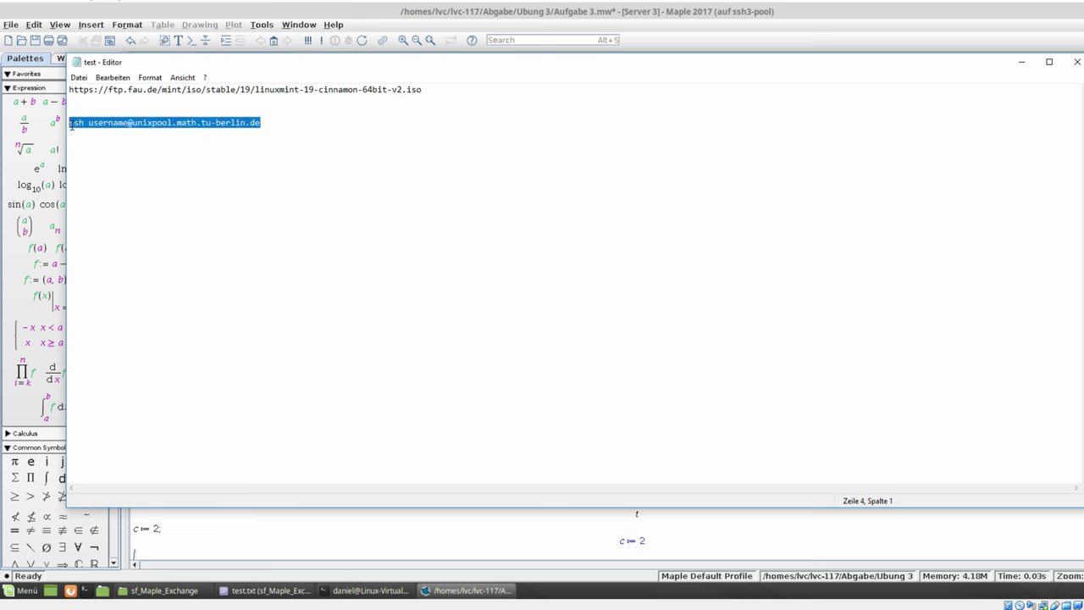
right_click(71, 125)
click(135, 165)
key(alt+Tab)
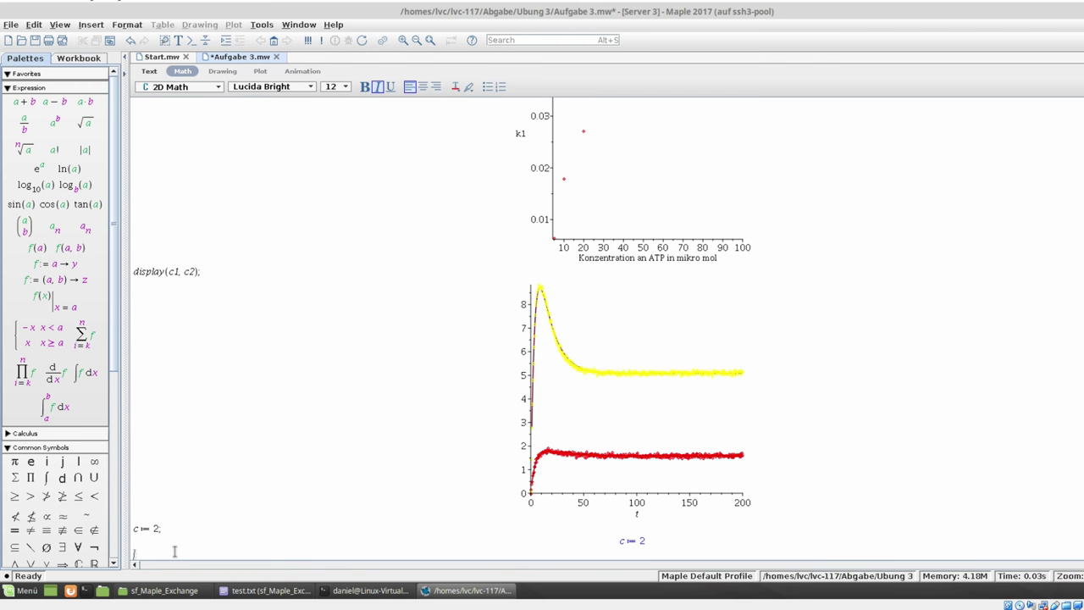
right_click(173, 551)
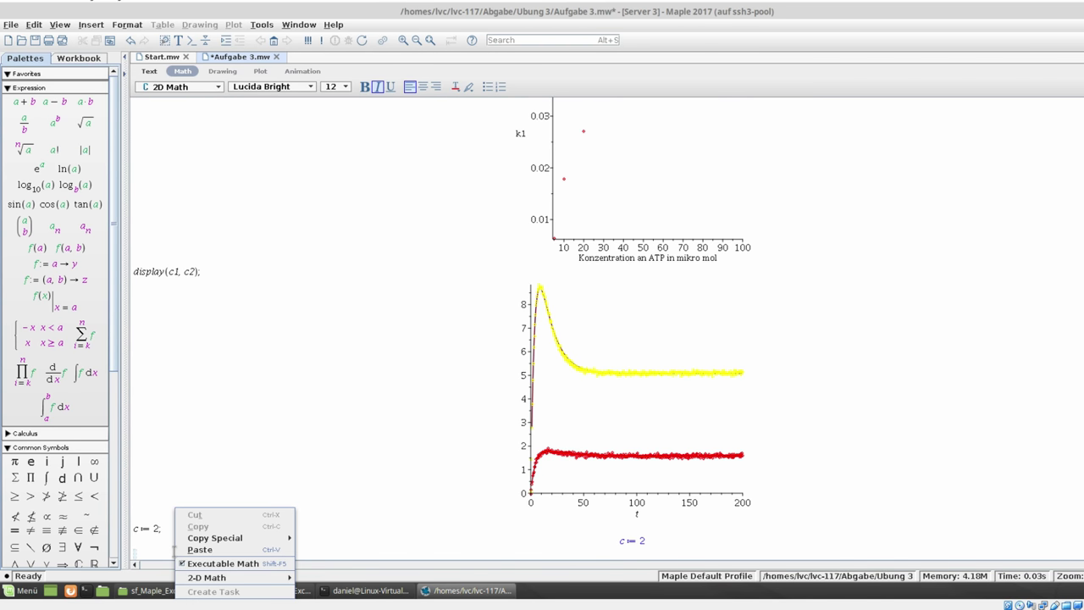
click(201, 549)
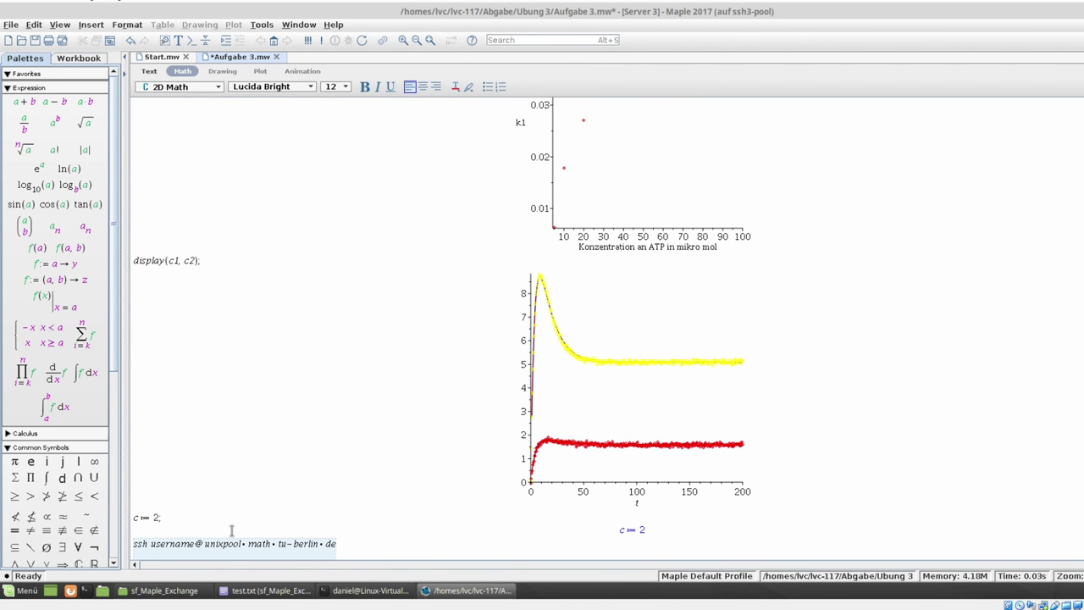
key(End)
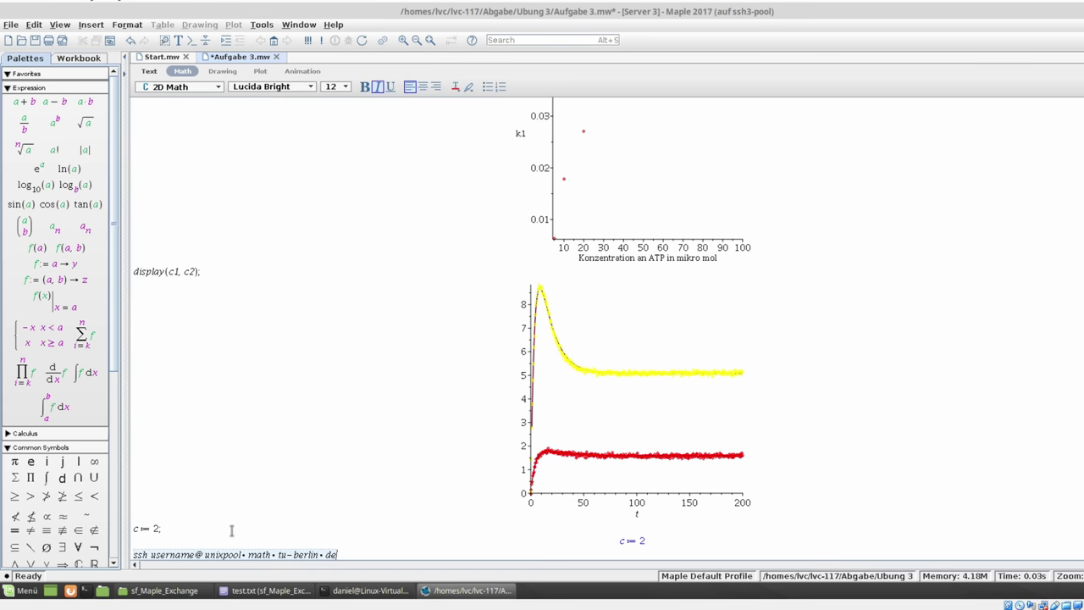
key(BackSpace)
key(BackSpace)
key(BackSpace)
key(BackSpace)
key(BackSpace)
key(BackSpace)
key(BackSpace)
key(BackSpace)
key(BackSpace)
key(BackSpace)
key(BackSpace)
key(BackSpace)
key(BackSpace)
key(BackSpace)
key(BackSpace)
key(BackSpace)
key(shift+Home)
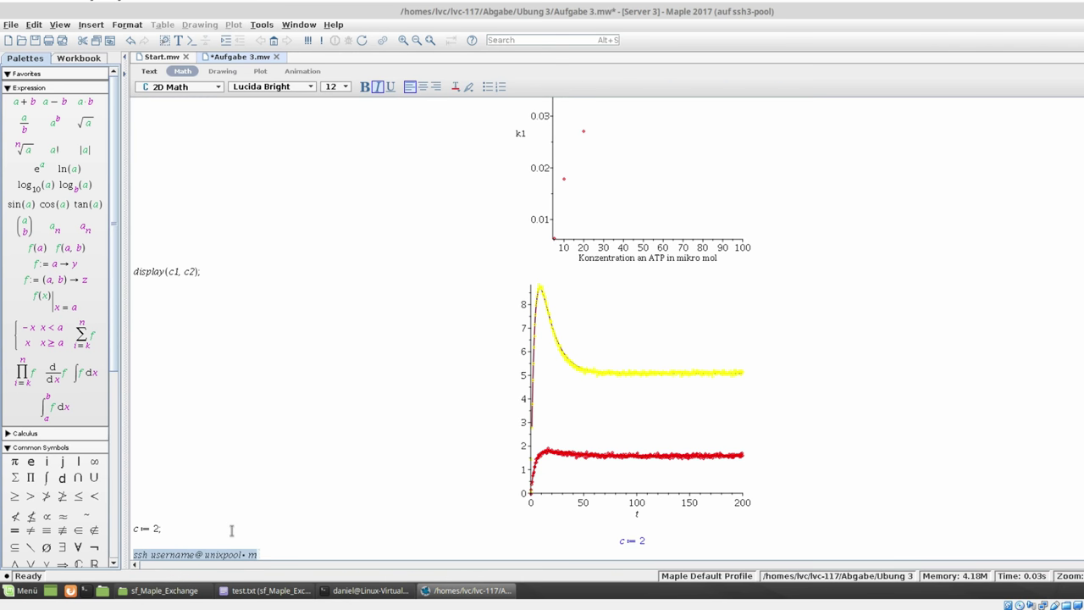
key(ctrl+x)
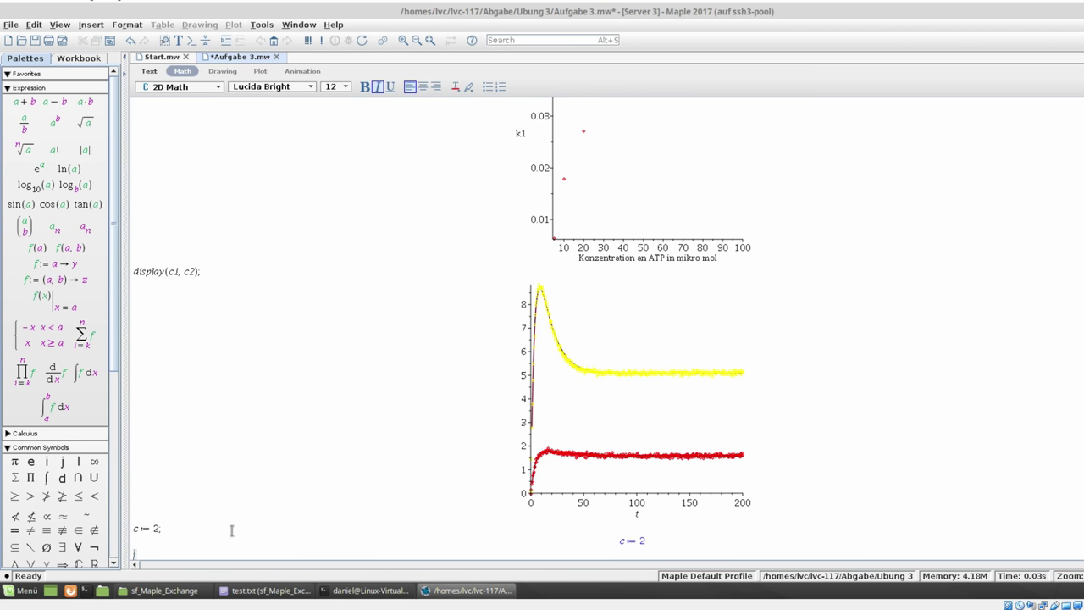
Execute the entire Aufgabe 3 worksheet with the !!! toolbar button.
click(311, 45)
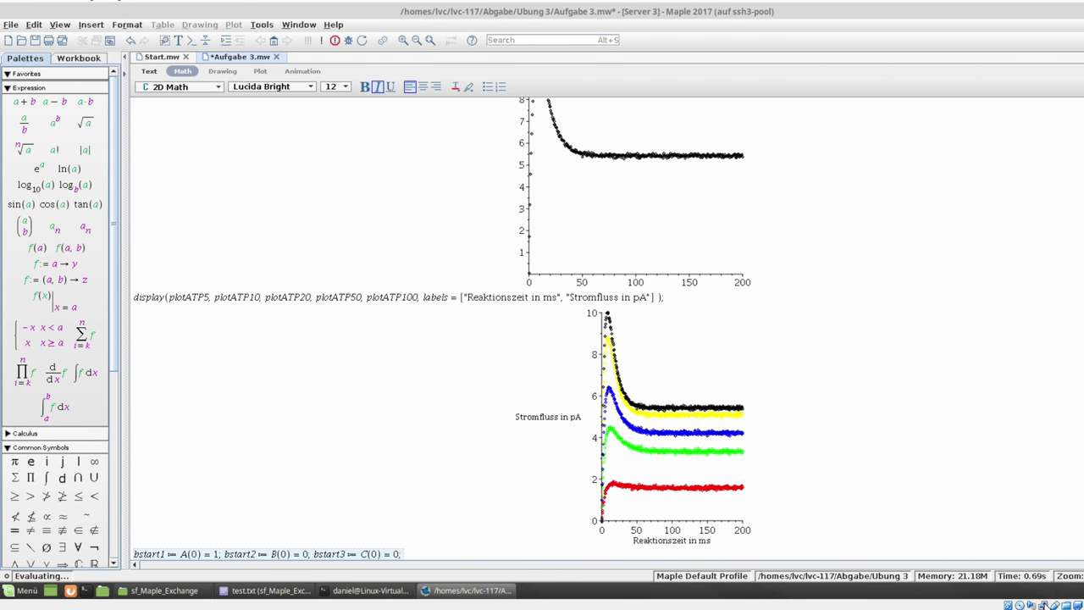
mouse_move(1045, 602)
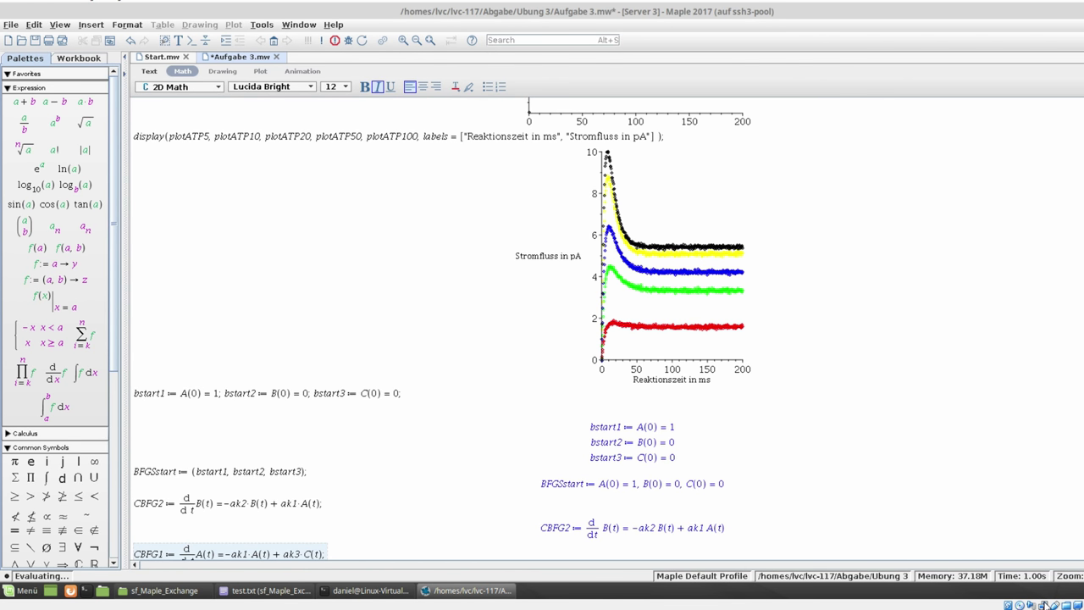
right_click(1044, 604)
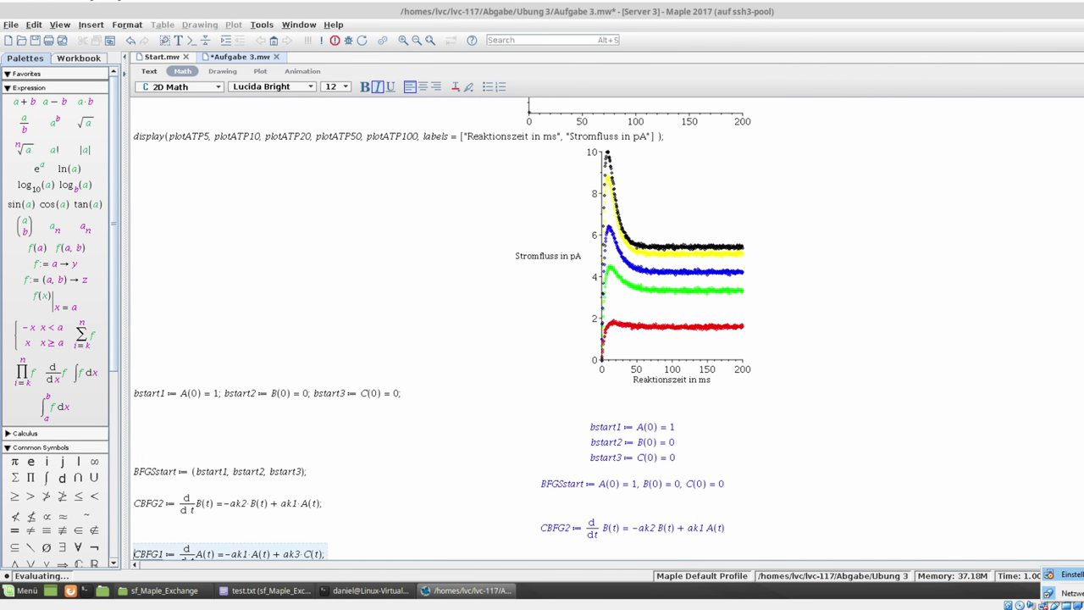
click(1063, 592)
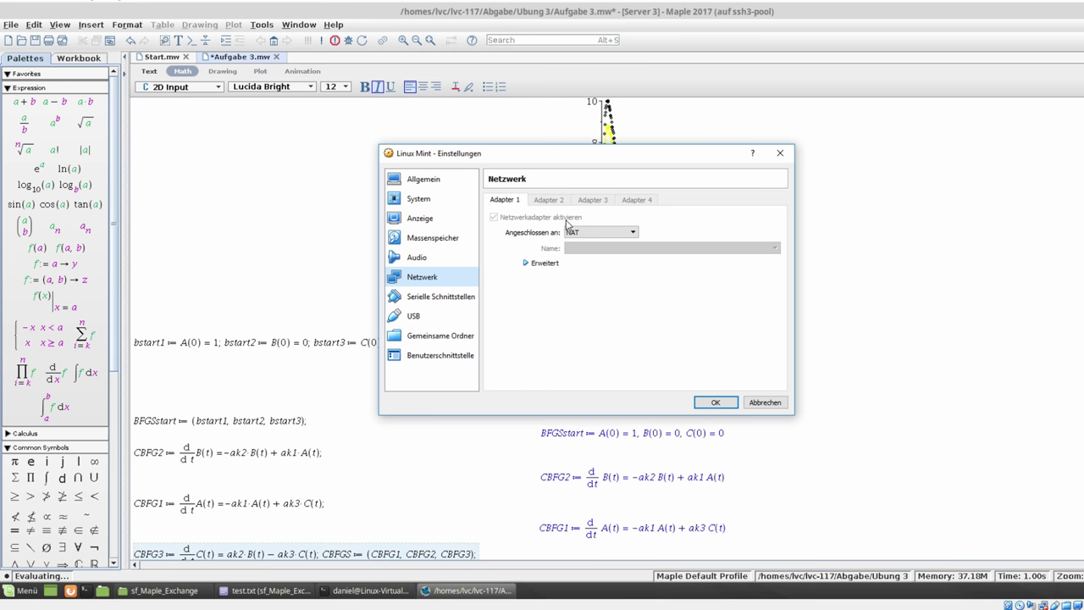
click(526, 264)
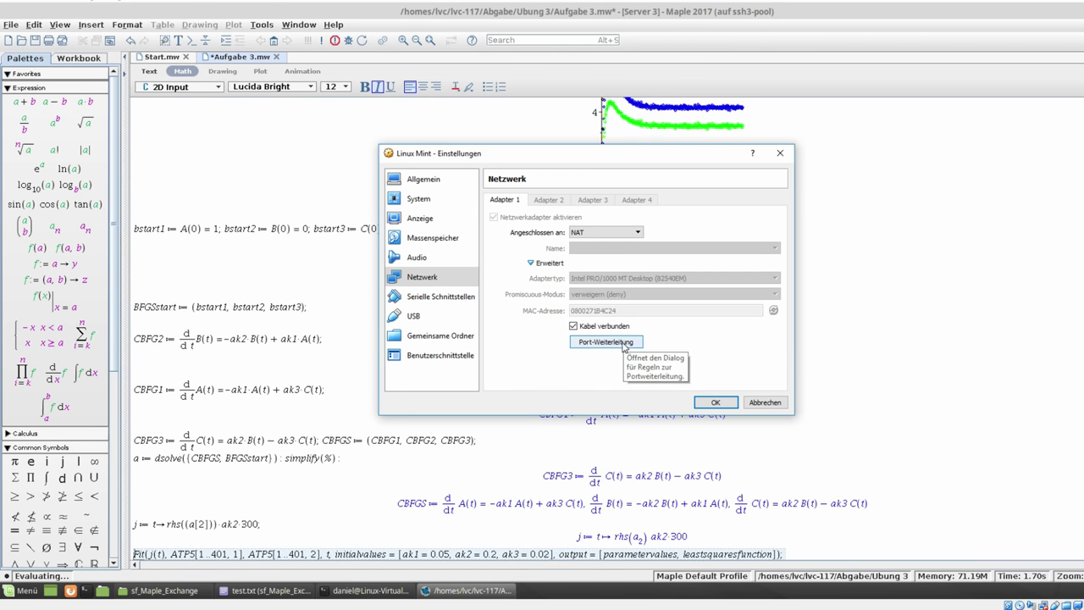
click(618, 234)
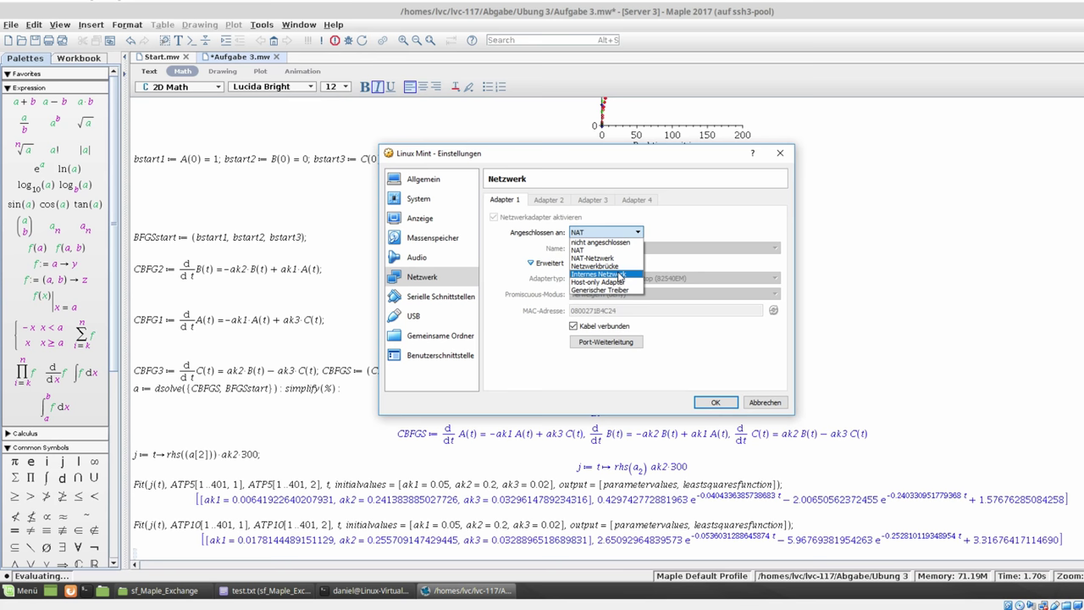
click(696, 246)
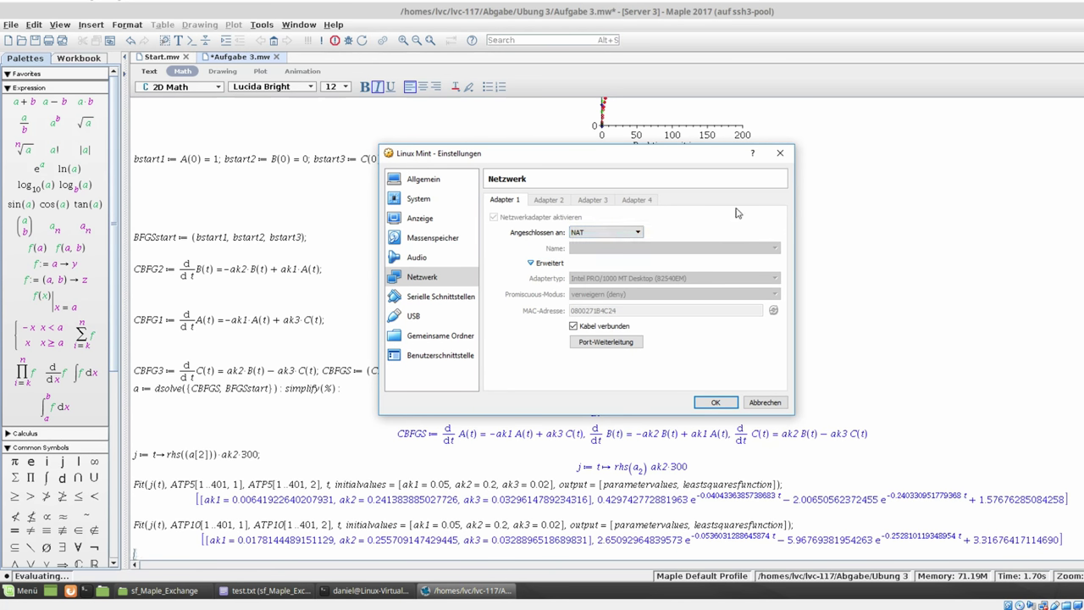
click(775, 404)
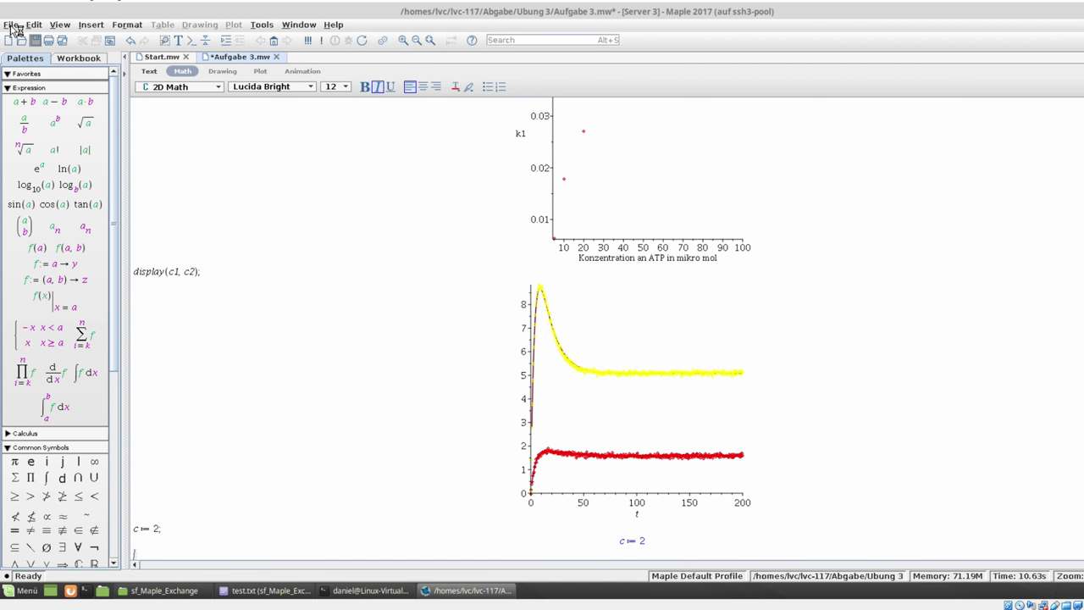
Save Aufgabe 3.mw with Ctrl+S and keep its large computation results in the file.
key(ctrl+s)
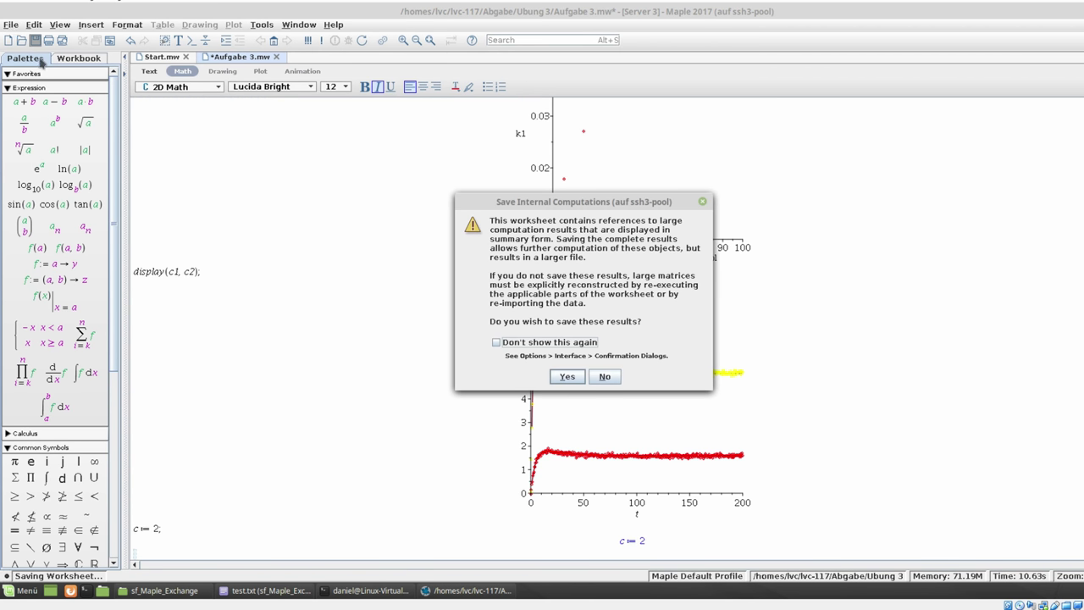
click(565, 378)
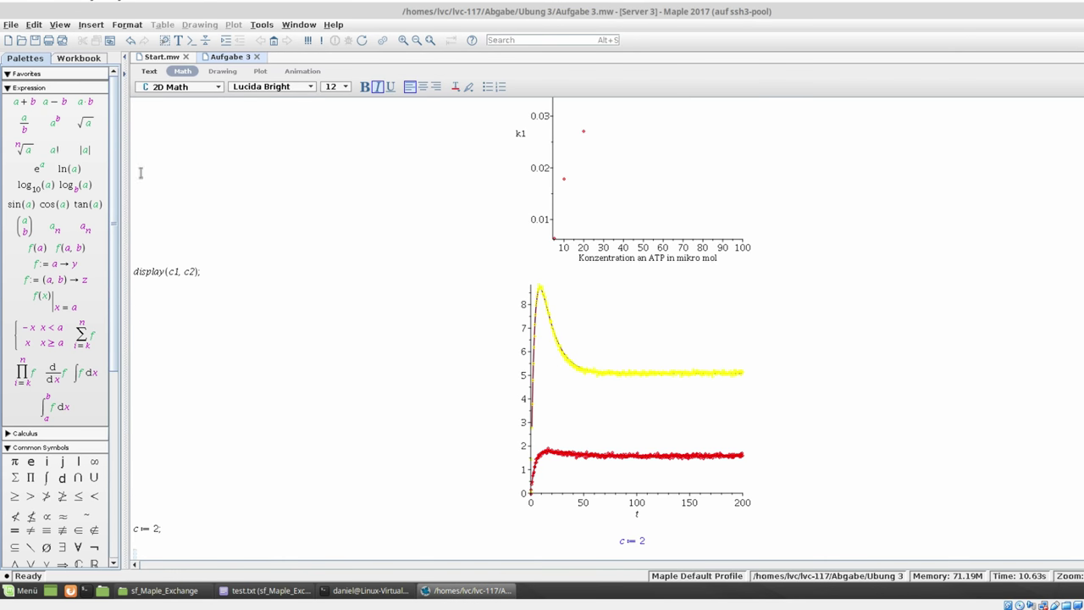
click(11, 25)
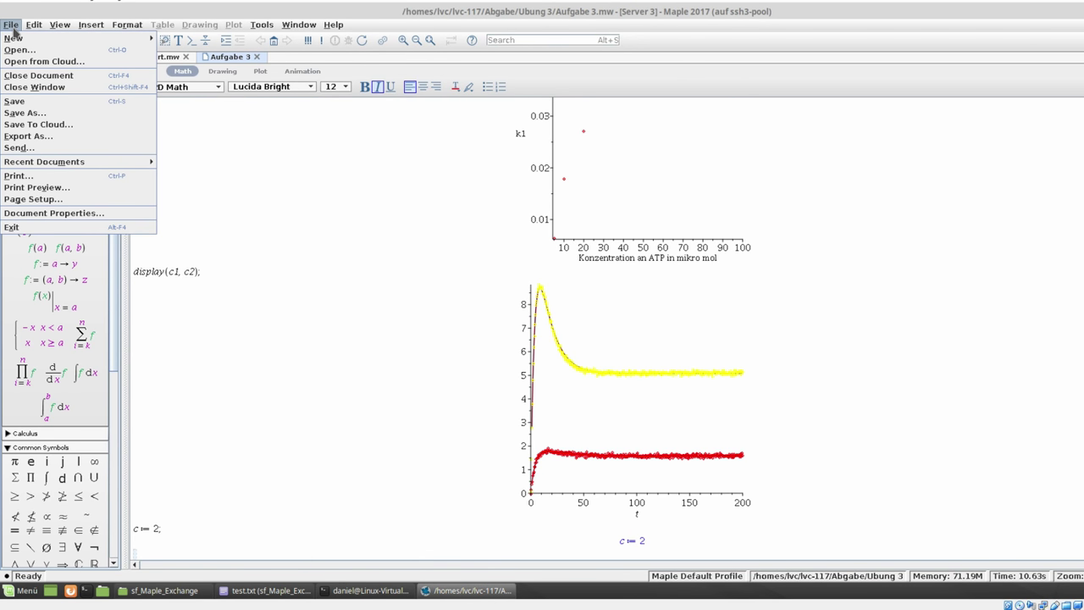
click(56, 137)
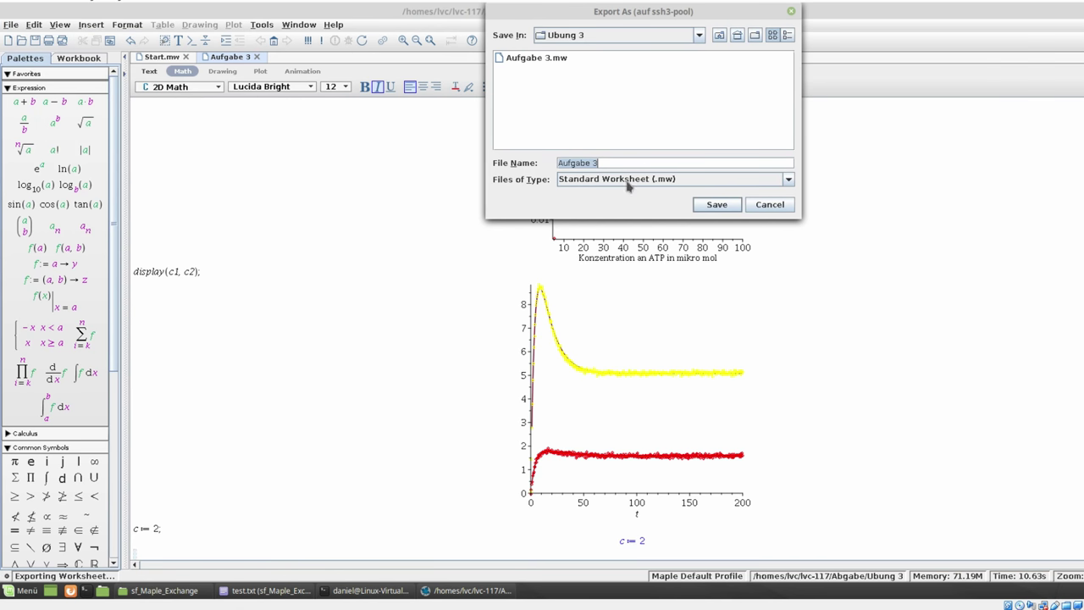
click(658, 180)
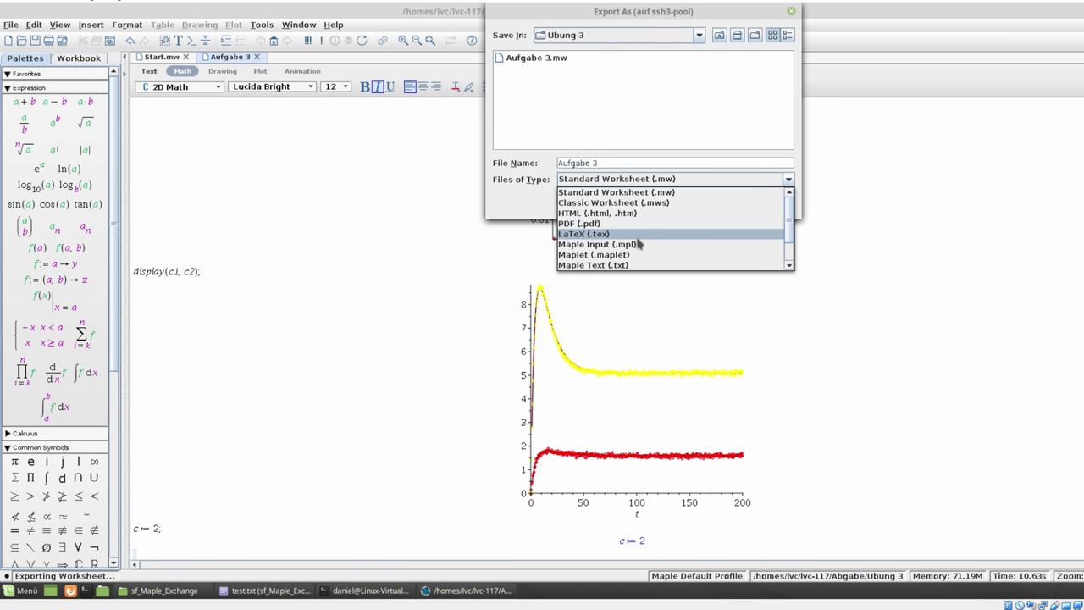
click(750, 91)
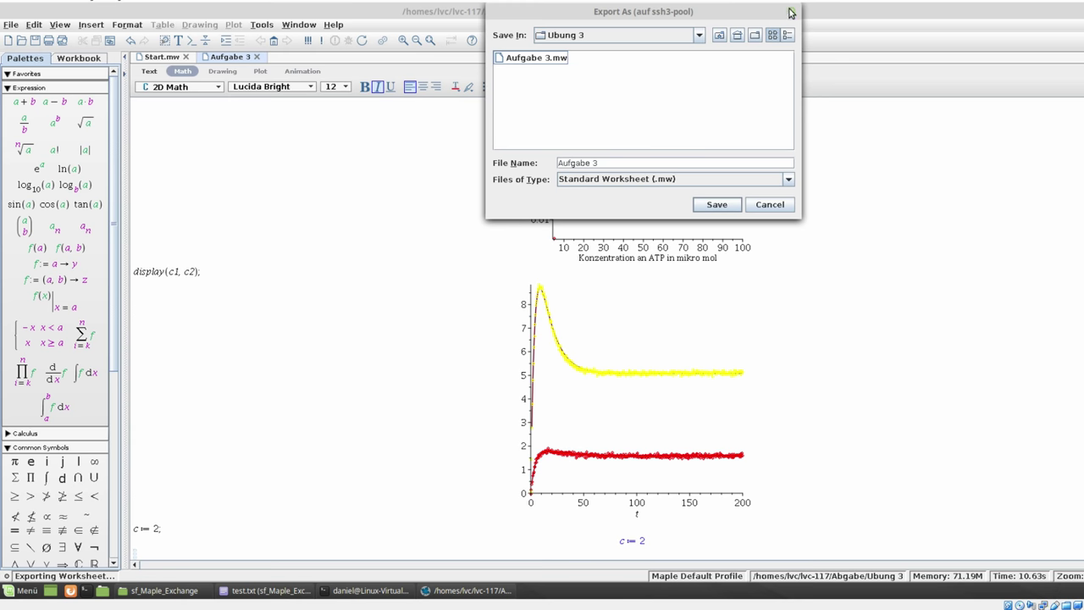
click(790, 12)
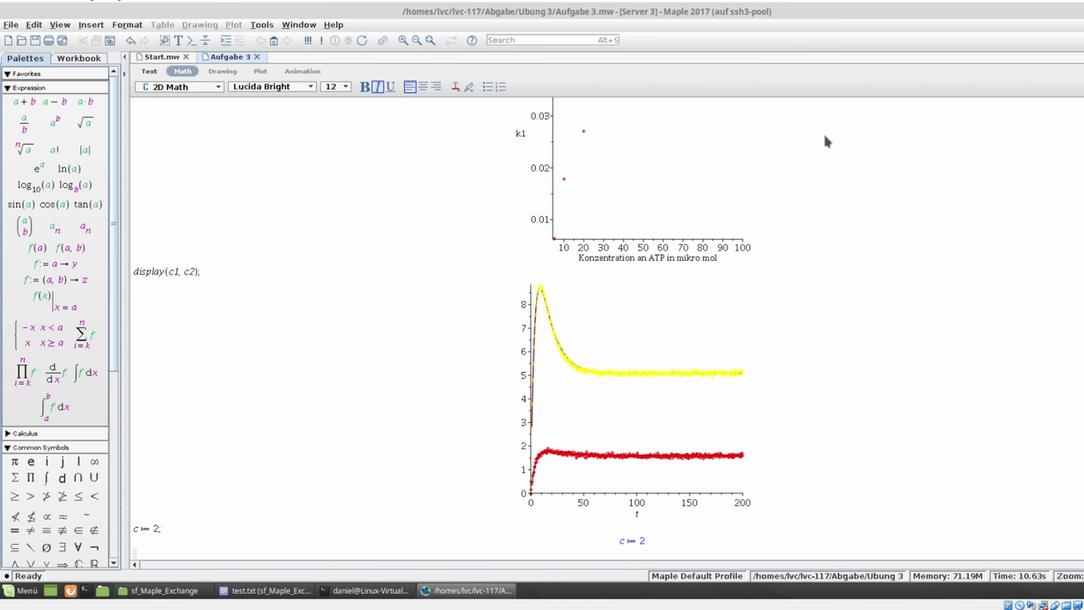
Close the Maple window and confirm closing all its open worksheet tabs.
key(alt+F4)
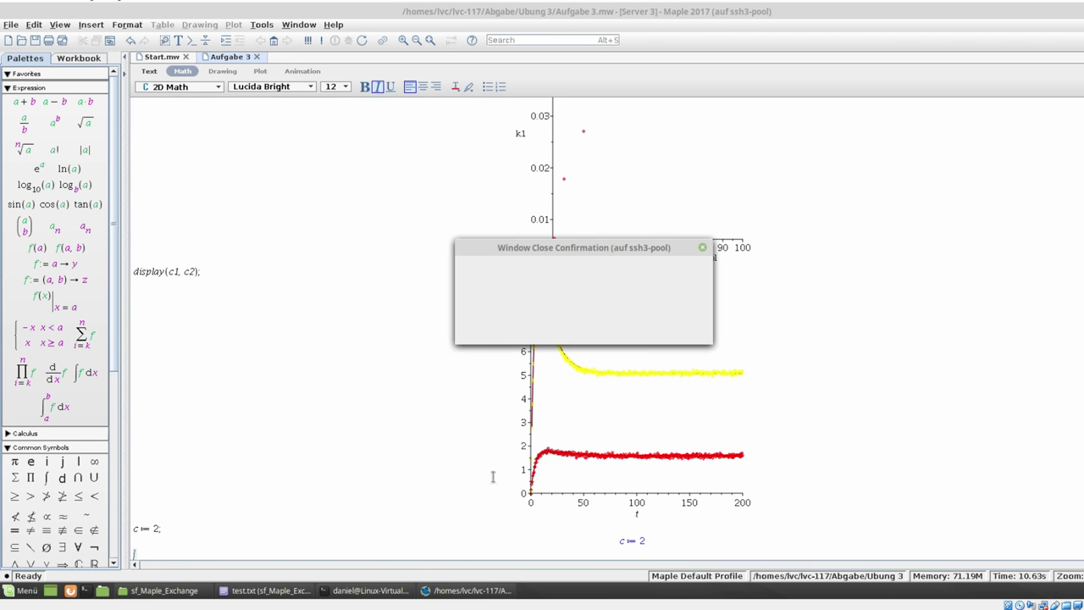
click(378, 597)
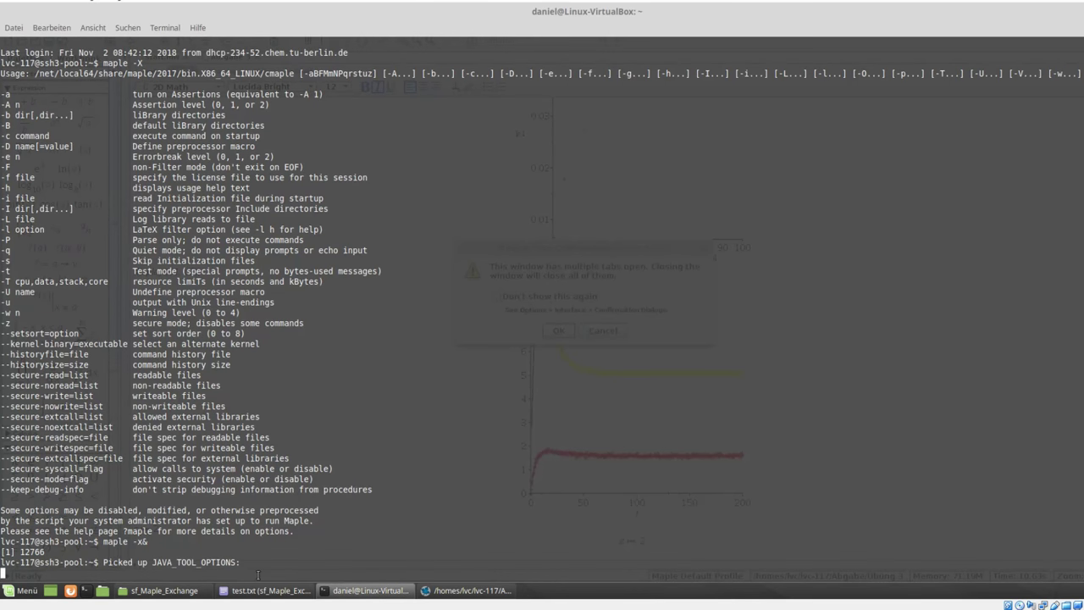
click(487, 592)
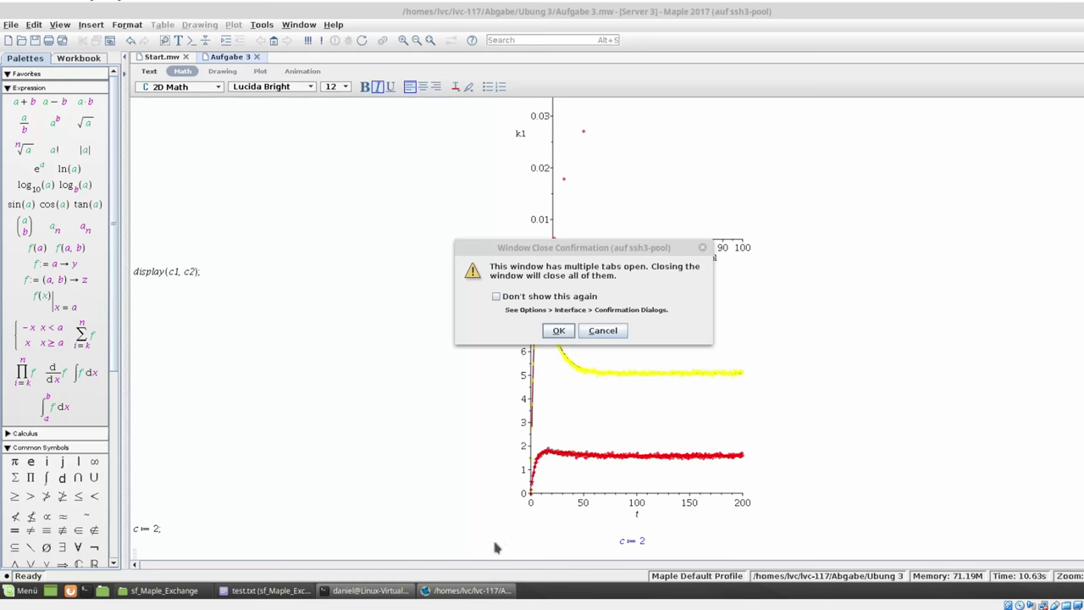
click(559, 331)
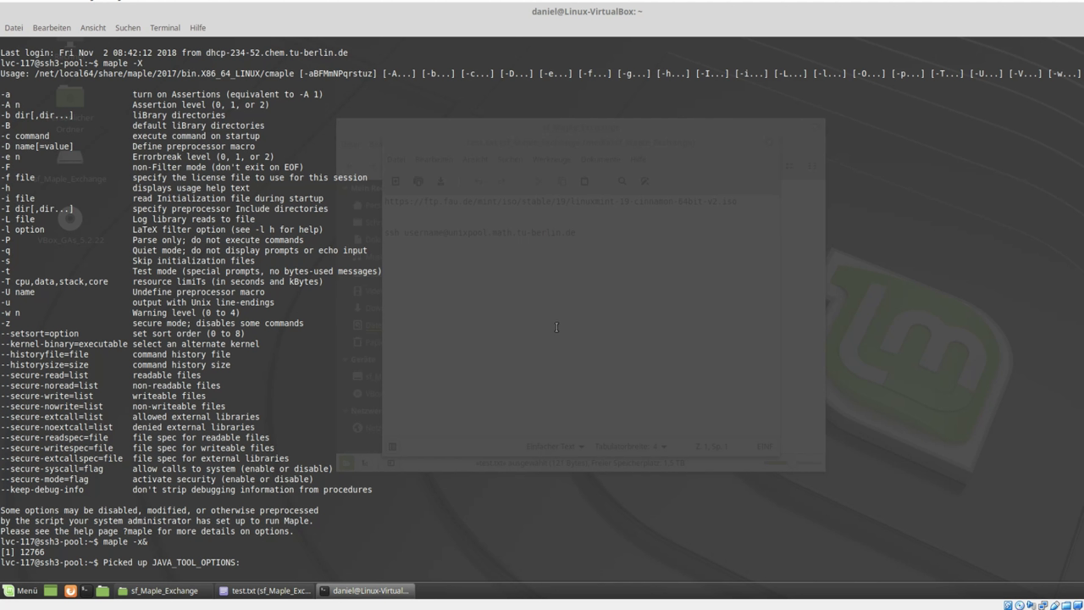
List the home folder contents in detail with a corrected ls -l.
text(ls-l)
key(Left)
key(Left)
key(End)
key(Return)
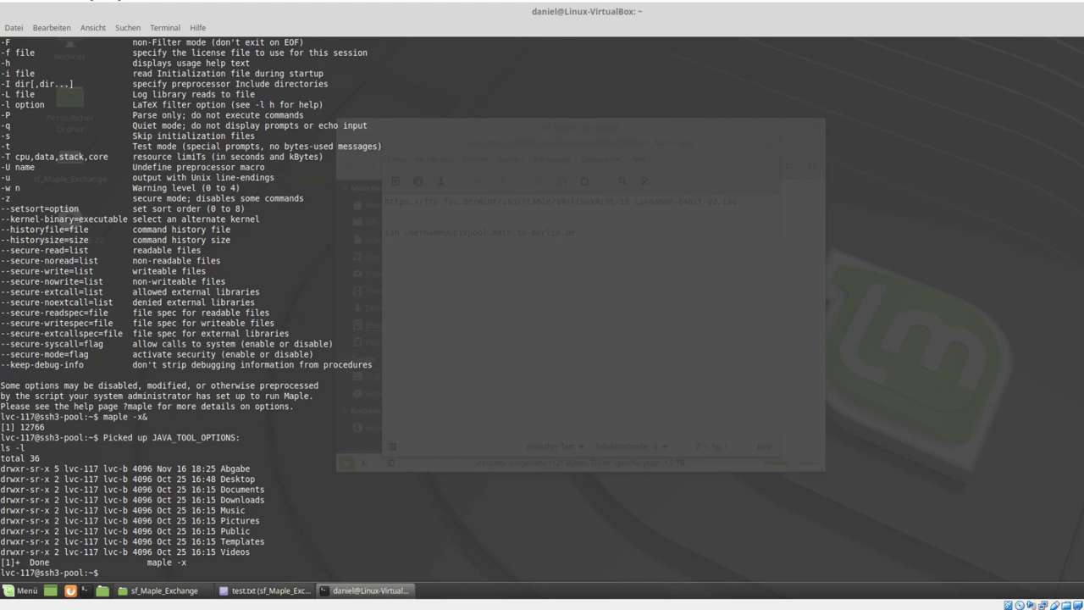
Change into the Abgabe folder and list its contents with ls -l.
text(cd Ab)
key(Tab)
key(Return)
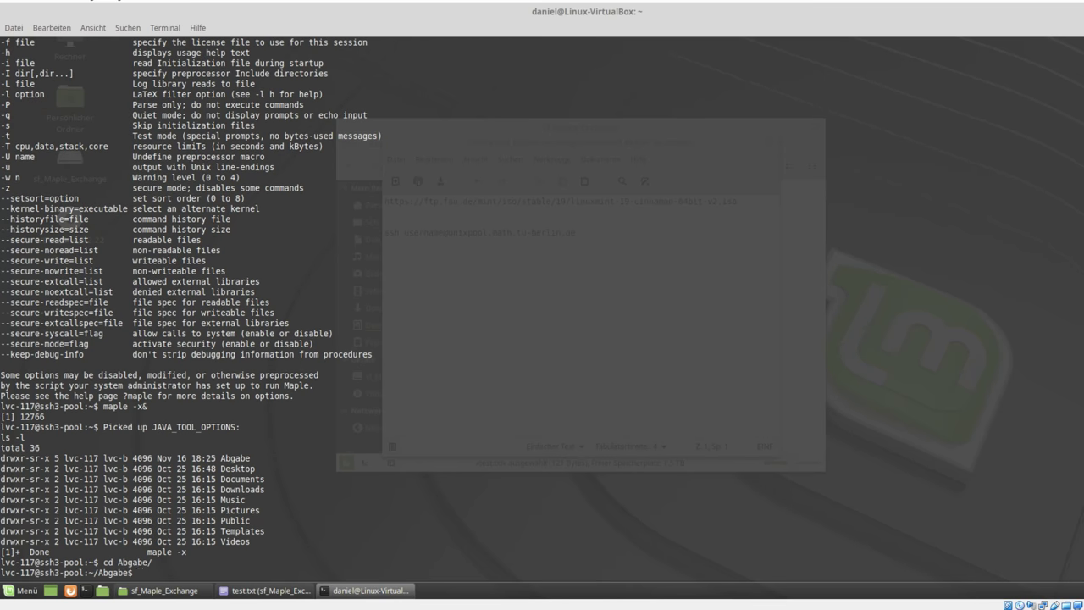
text(ls)
text(-l)
key(Return)
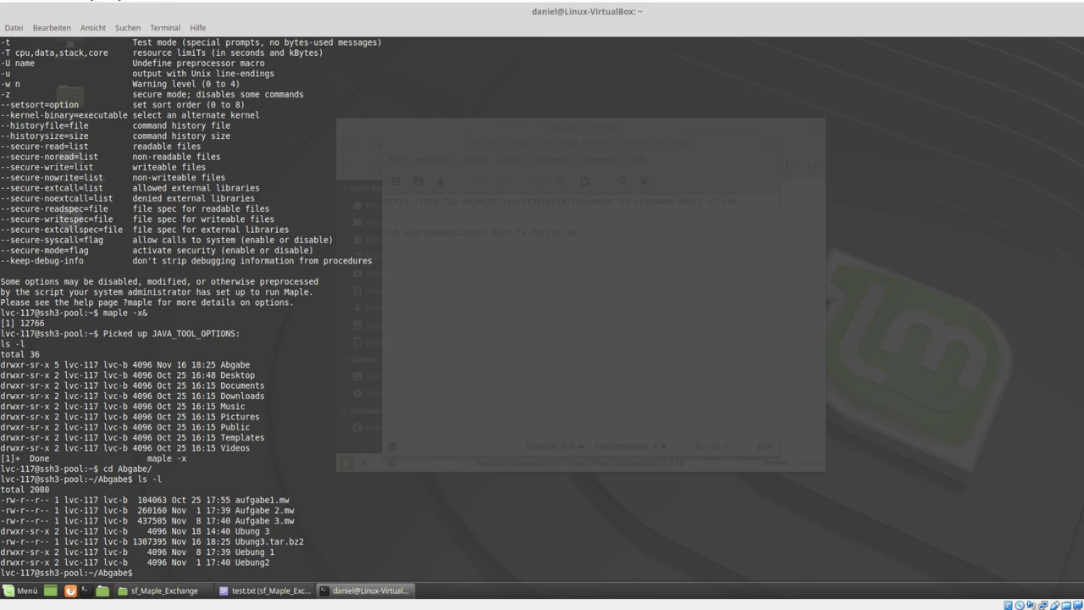
Change into the Ubung 3 folder and list its files with ls -l.
text(cd Ub)
key(Tab)
text(\)
key(Tab)
key(Return)
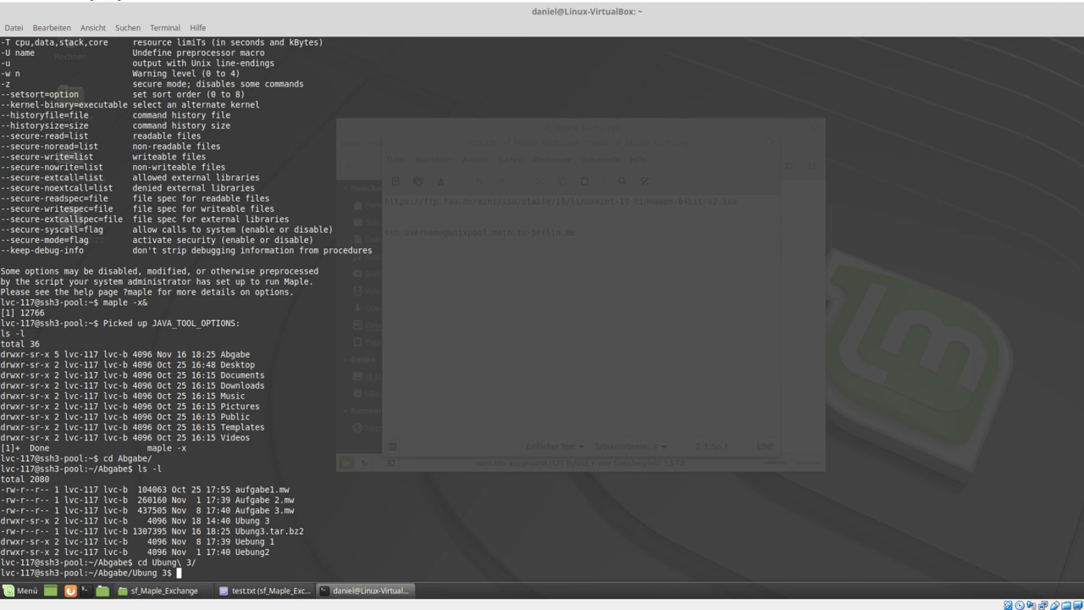
text(ls -l)
key(Return)
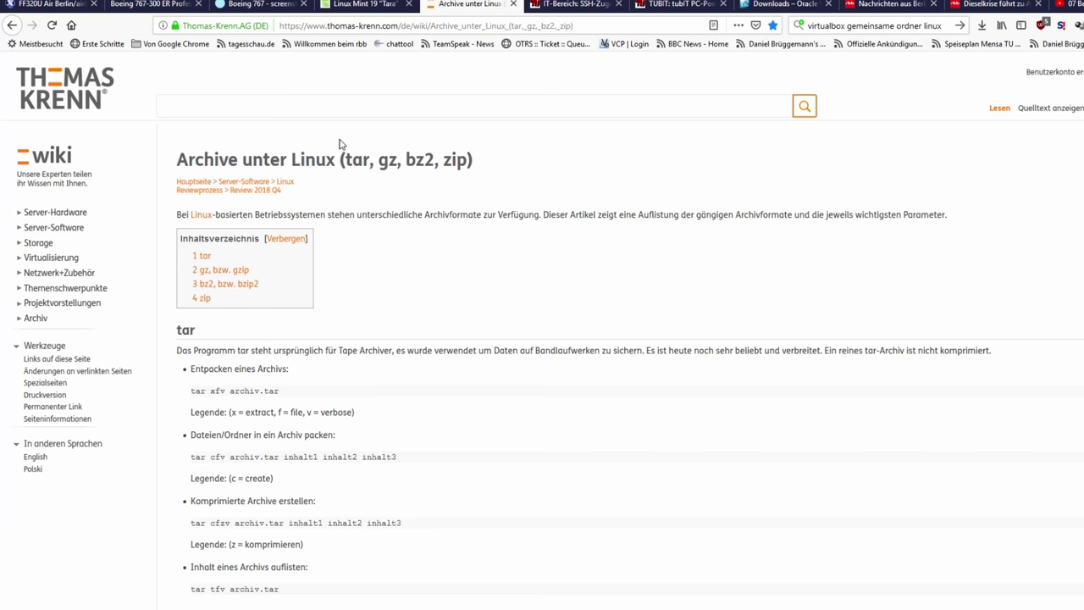
Select 'tar cfvj' in the wiki's bz2 archive example and switch back to the terminal.
scroll(360, 284, down, 3)
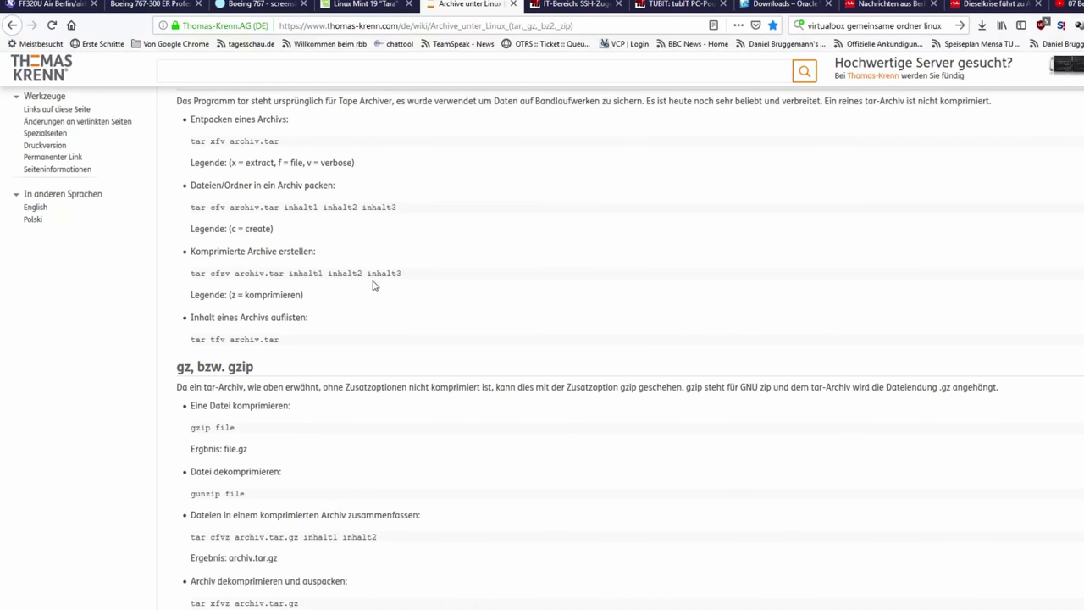
scroll(375, 286, up, 3)
scroll(376, 285, down, 14)
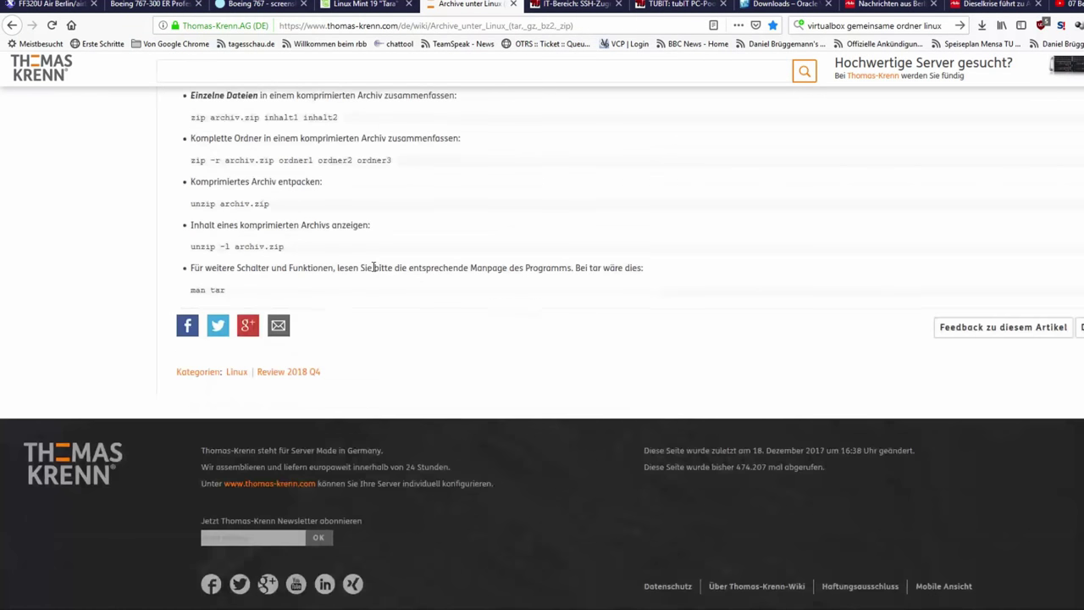
scroll(376, 267, up, 9)
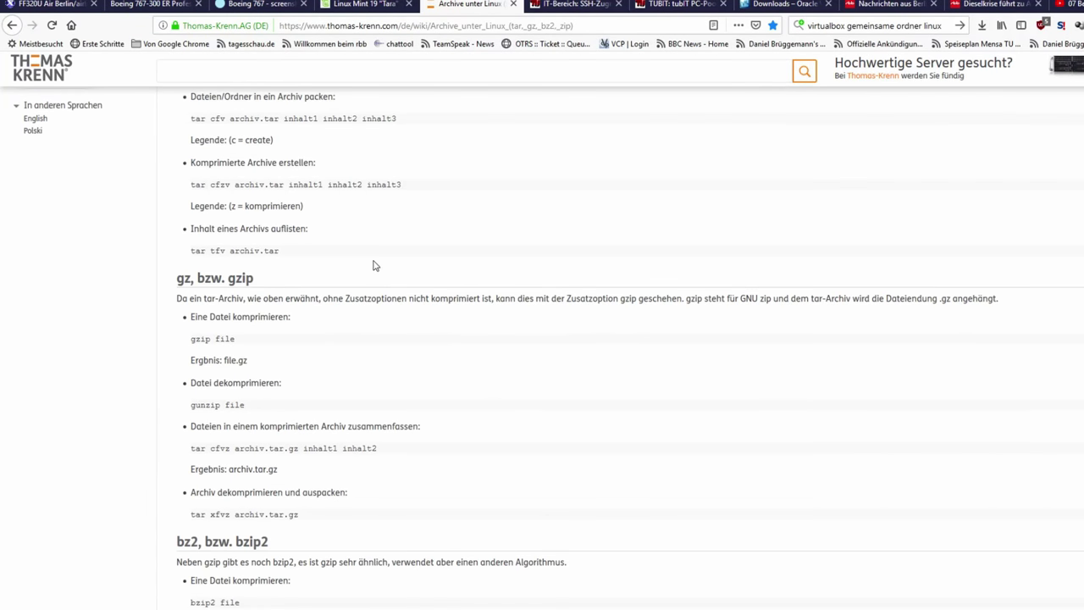
scroll(375, 266, up, 3)
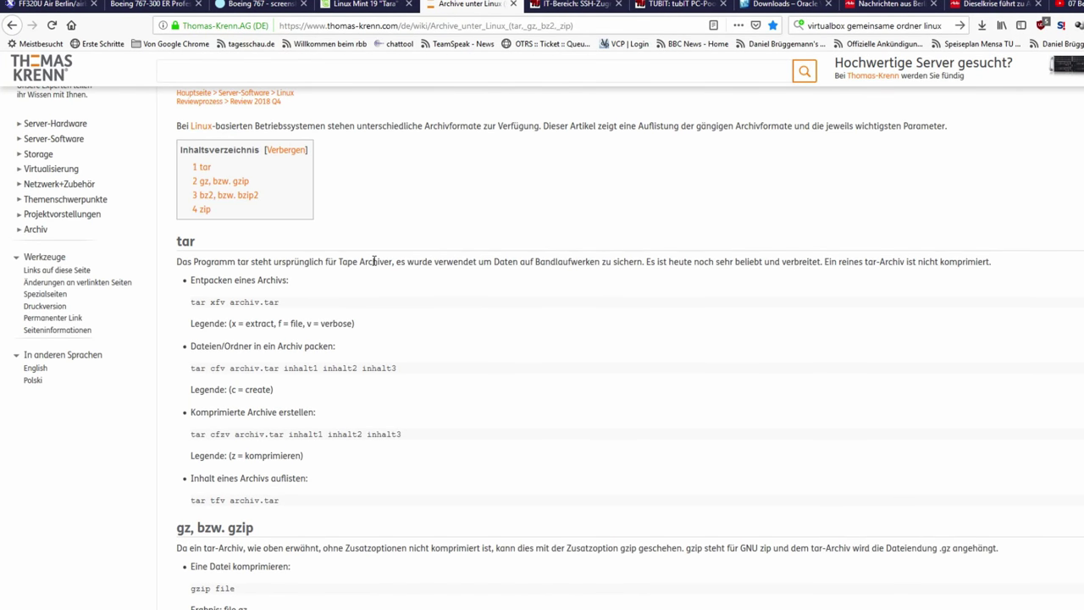
scroll(375, 263, down, 5)
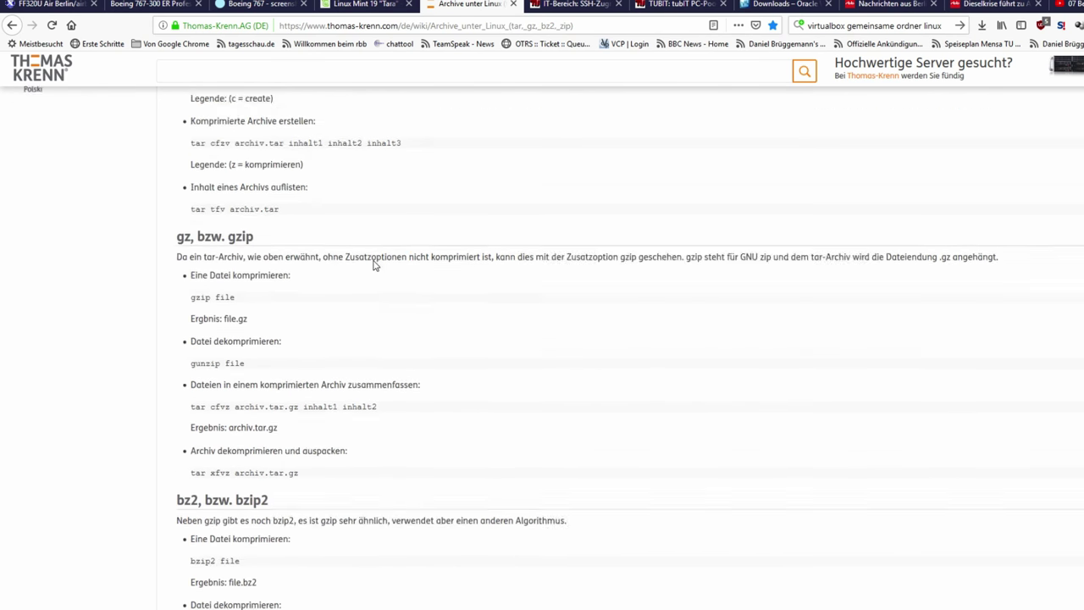
scroll(375, 266, down, 1)
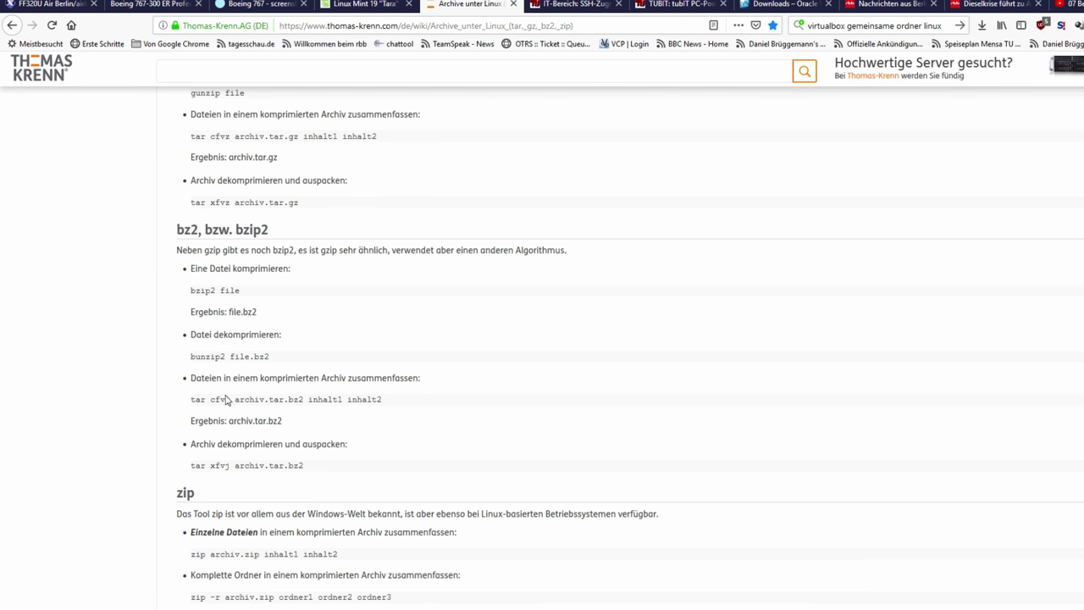
drag(230, 400, 190, 399)
key(ctrl+c)
click(989, 547)
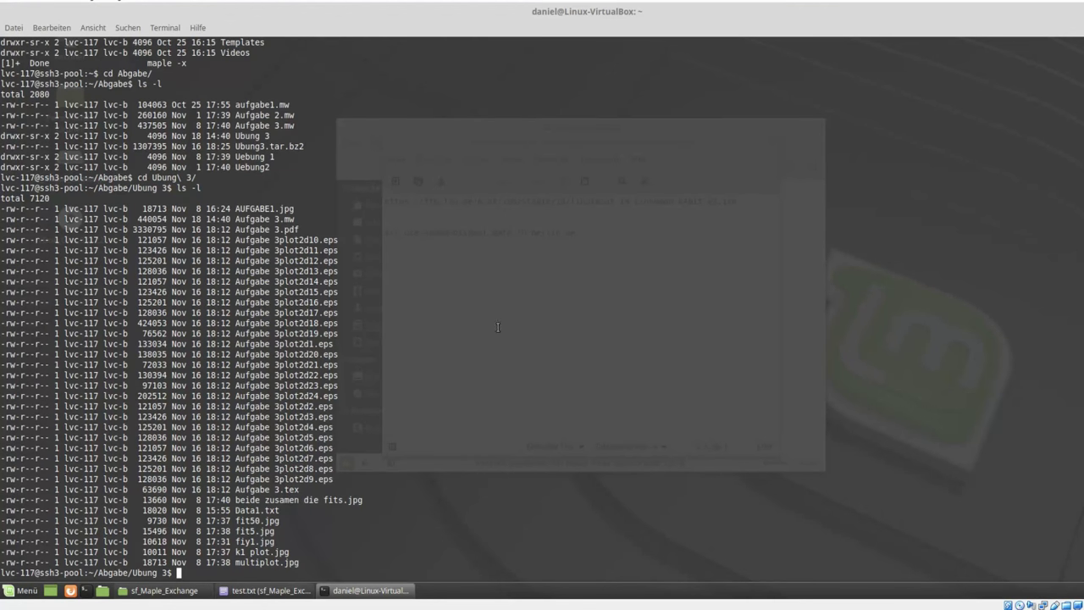
Go up from Ubung 3 to Abgabe with cd .. and list it with ls -l.
right_click(190, 543)
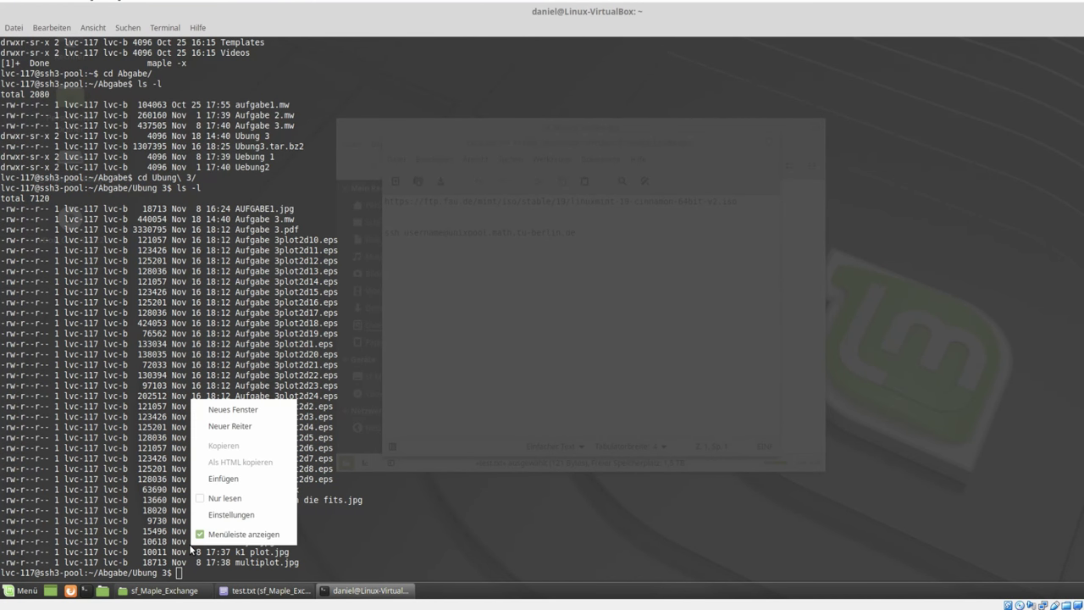
click(238, 478)
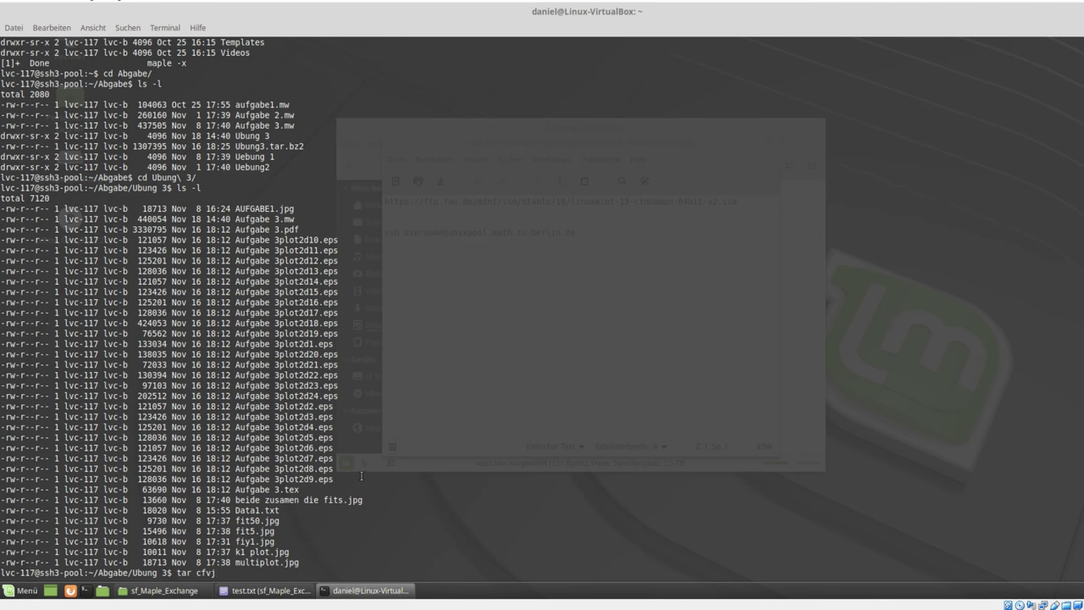
key(BackSpace)
key(BackSpace)
key(BackSpace)
key(BackSpace)
key(BackSpace)
key(BackSpace)
key(BackSpace)
key(BackSpace)
text(cd ..)
key(Return)
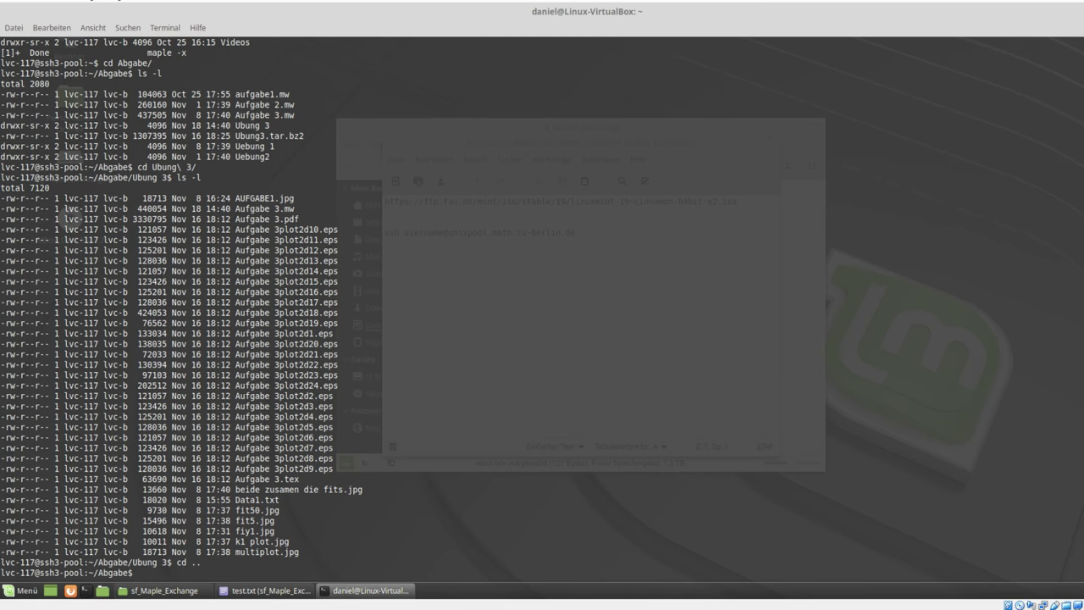
text(ls -l)
key(Return)
Paste tar cfvj and run a first attempt, tar cfvj test.tar.bz2 Ubung 0.
key(Up)
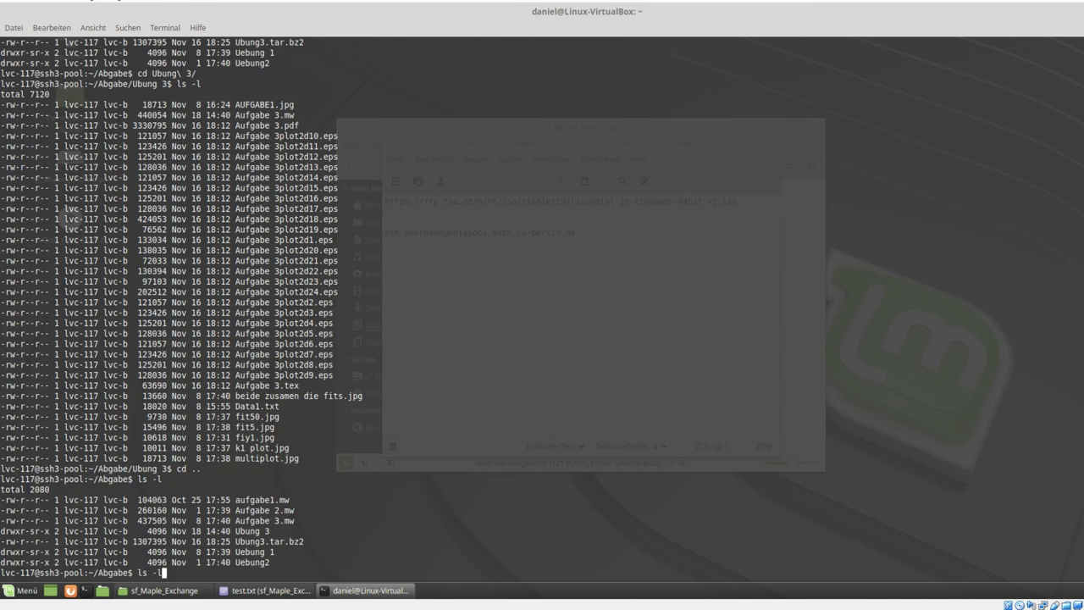
key(BackSpace)
key(BackSpace)
key(BackSpace)
key(BackSpace)
key(BackSpace)
right_click(479, 518)
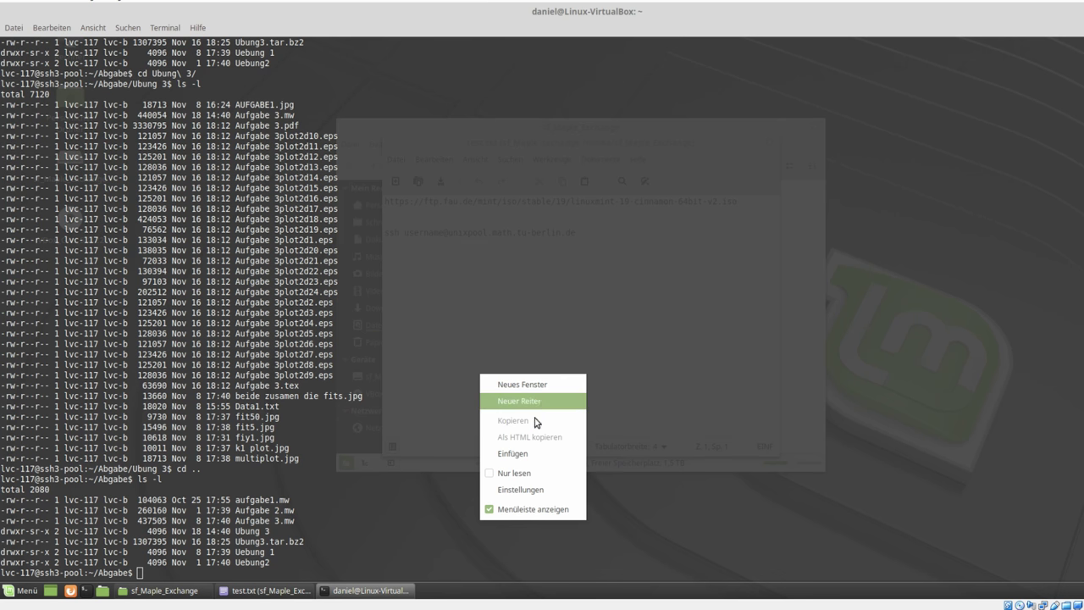
click(527, 454)
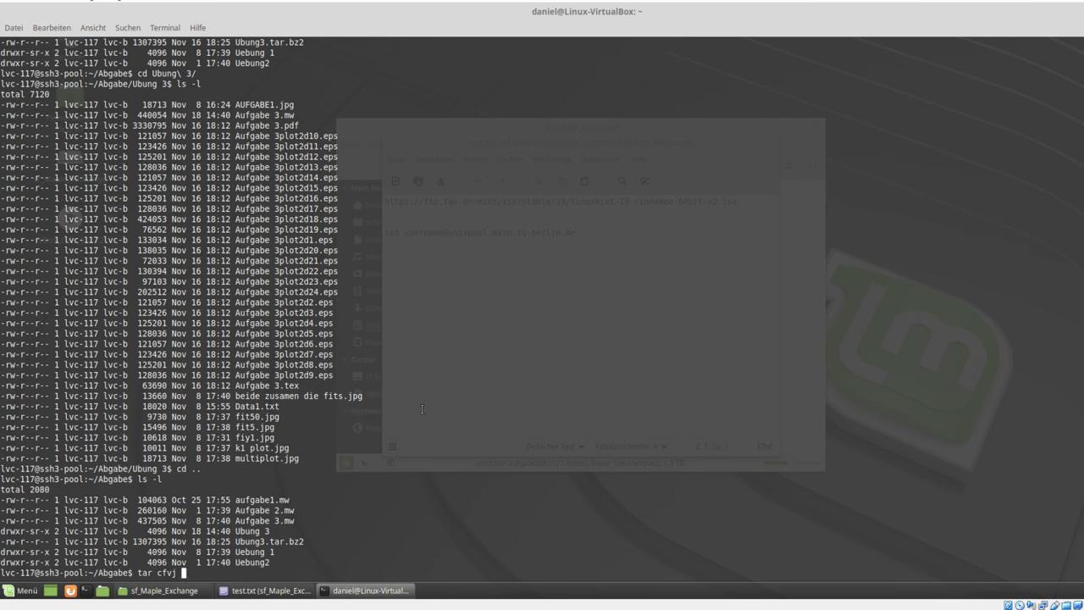
text(test)
text(.tar)
text(.bz2)
text( Ub)
text(ung)
text( 0)
key(Return)
Rerun as tar cfvj test.tar.bz2 "Ubung 3"/ and list Abgabe to confirm the archive.
key(Up)
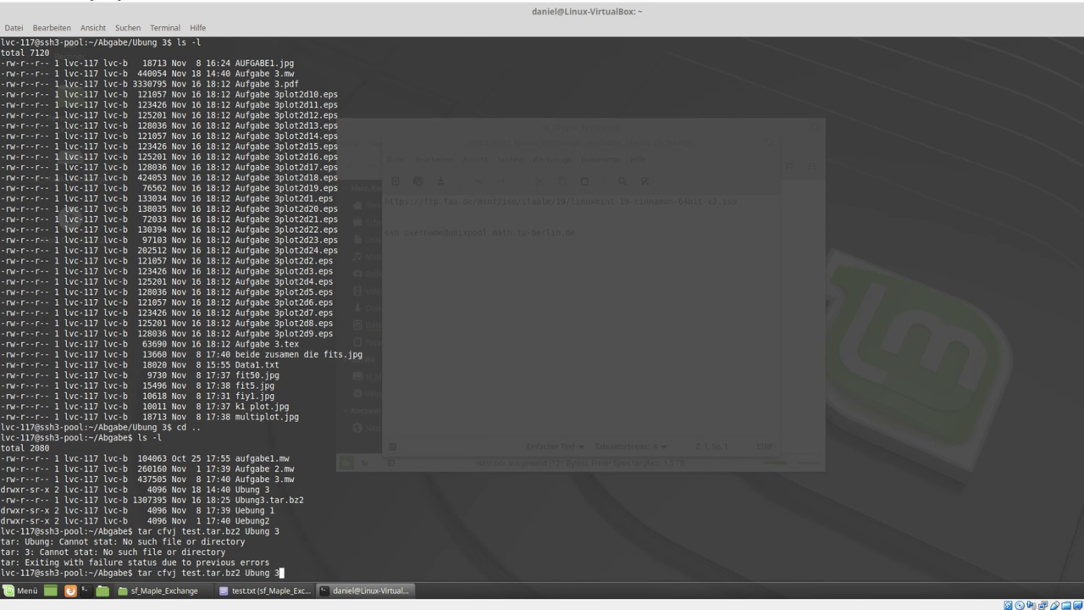
key(BackSpace)
key(BackSpace)
key(BackSpace)
key(BackSpace)
key(BackSpace)
key(BackSpace)
key(BackSpace)
key(BackSpace)
key(BackSpace)
key(BackSpace)
key(BackSpace)
text(bz2 "Ubung 3)
key(Tab)
key(Return)
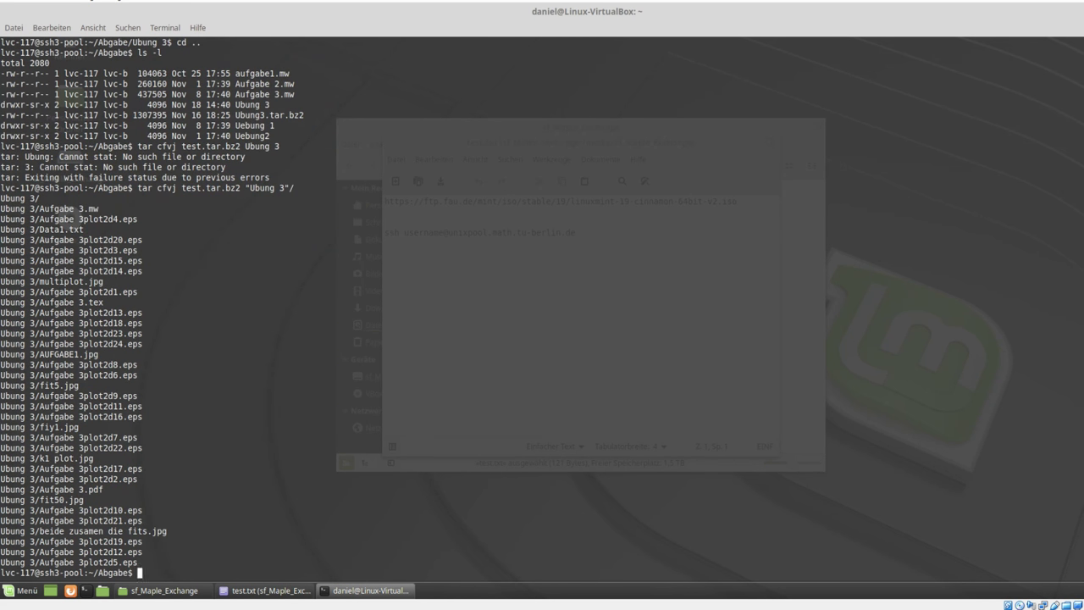
text(ls -l)
key(Return)
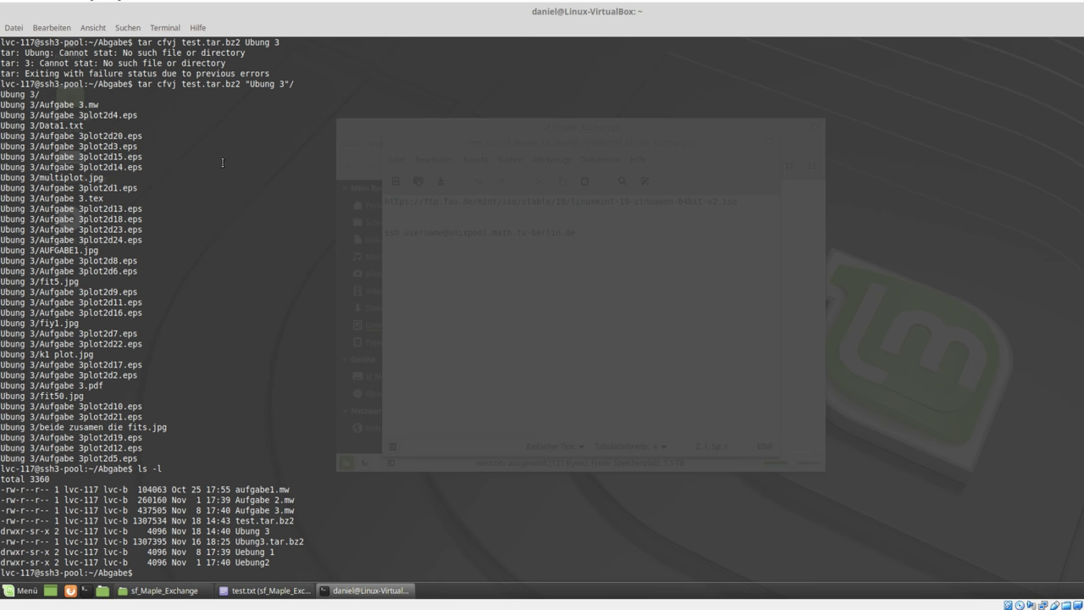
right_click(247, 239)
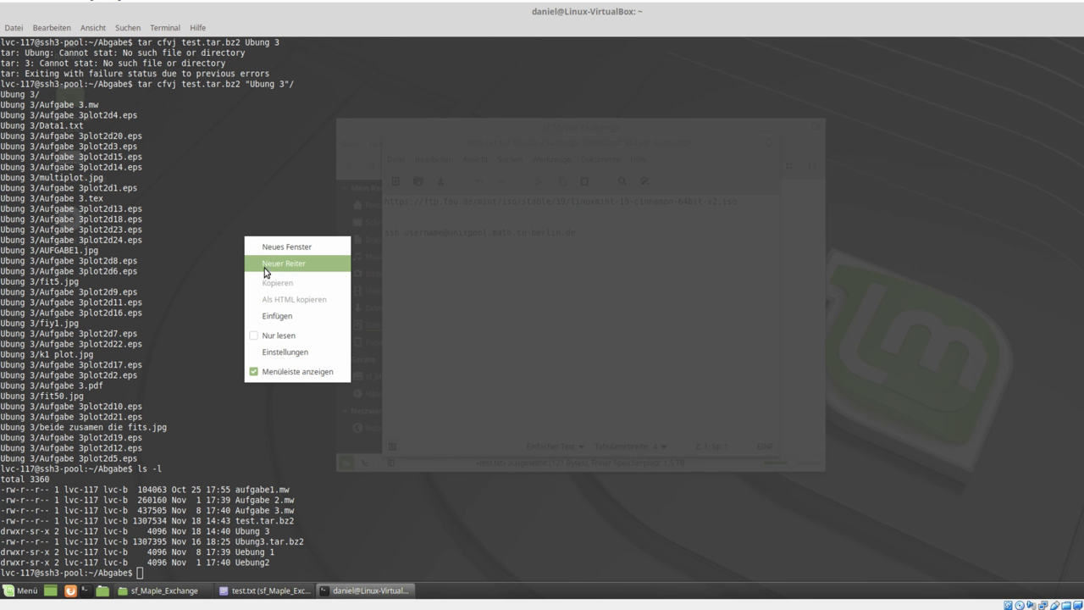
In a new local tab, type an sftp command for the user account at unixpool.math.tu-berlin.de.
key(Escape)
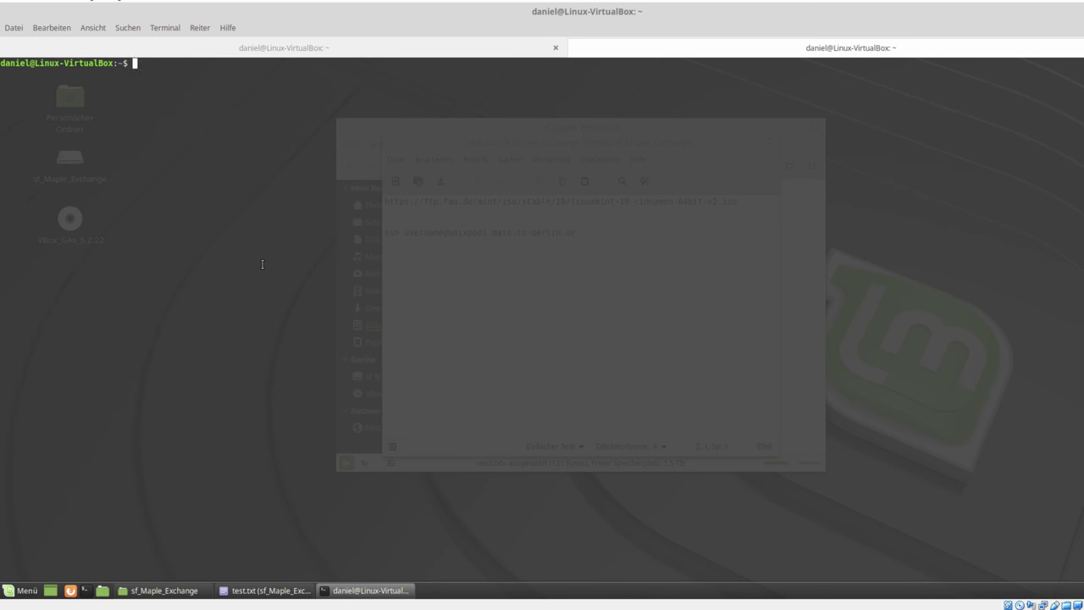
key(Up)
key(Up)
key(Down)
key(Down)
text(sftp lvc-)
key(Home)
text(@)
key(BackSpace)
key(End)
text(117@unixpool.math.t)
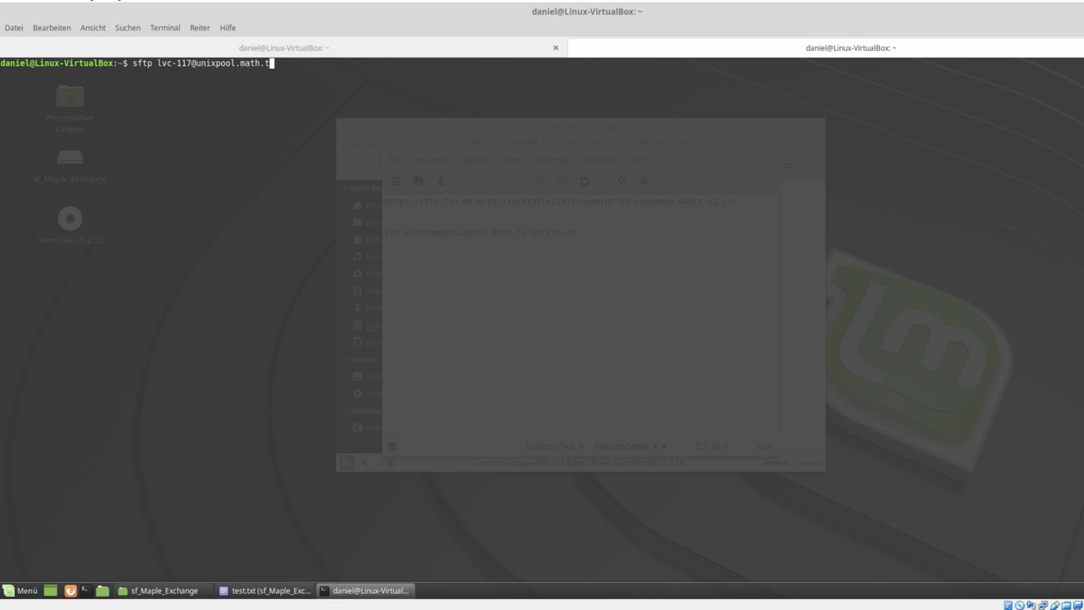
text(u-berlin.d)
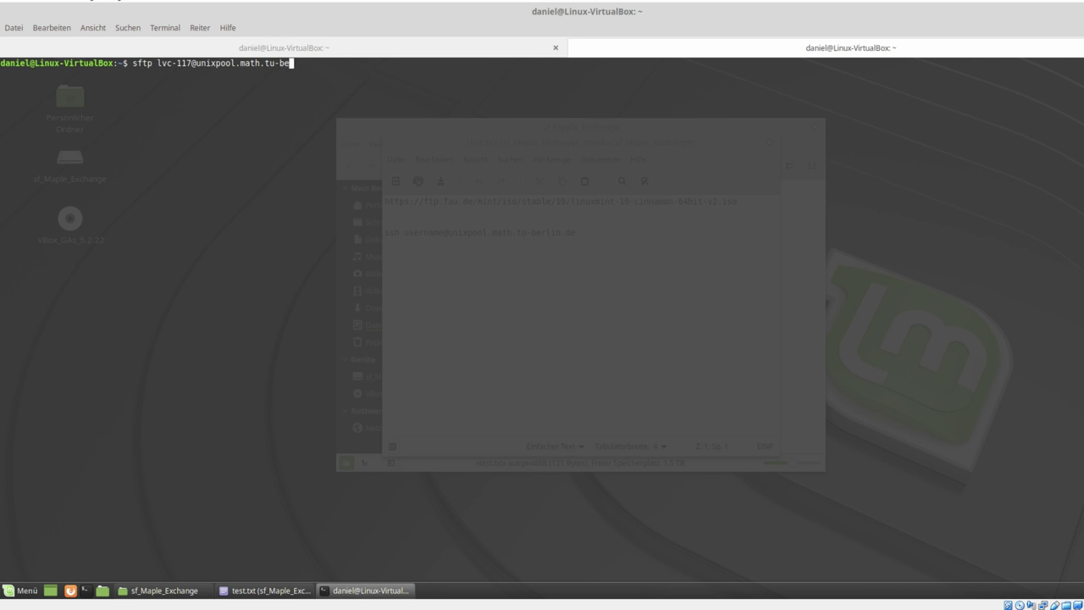